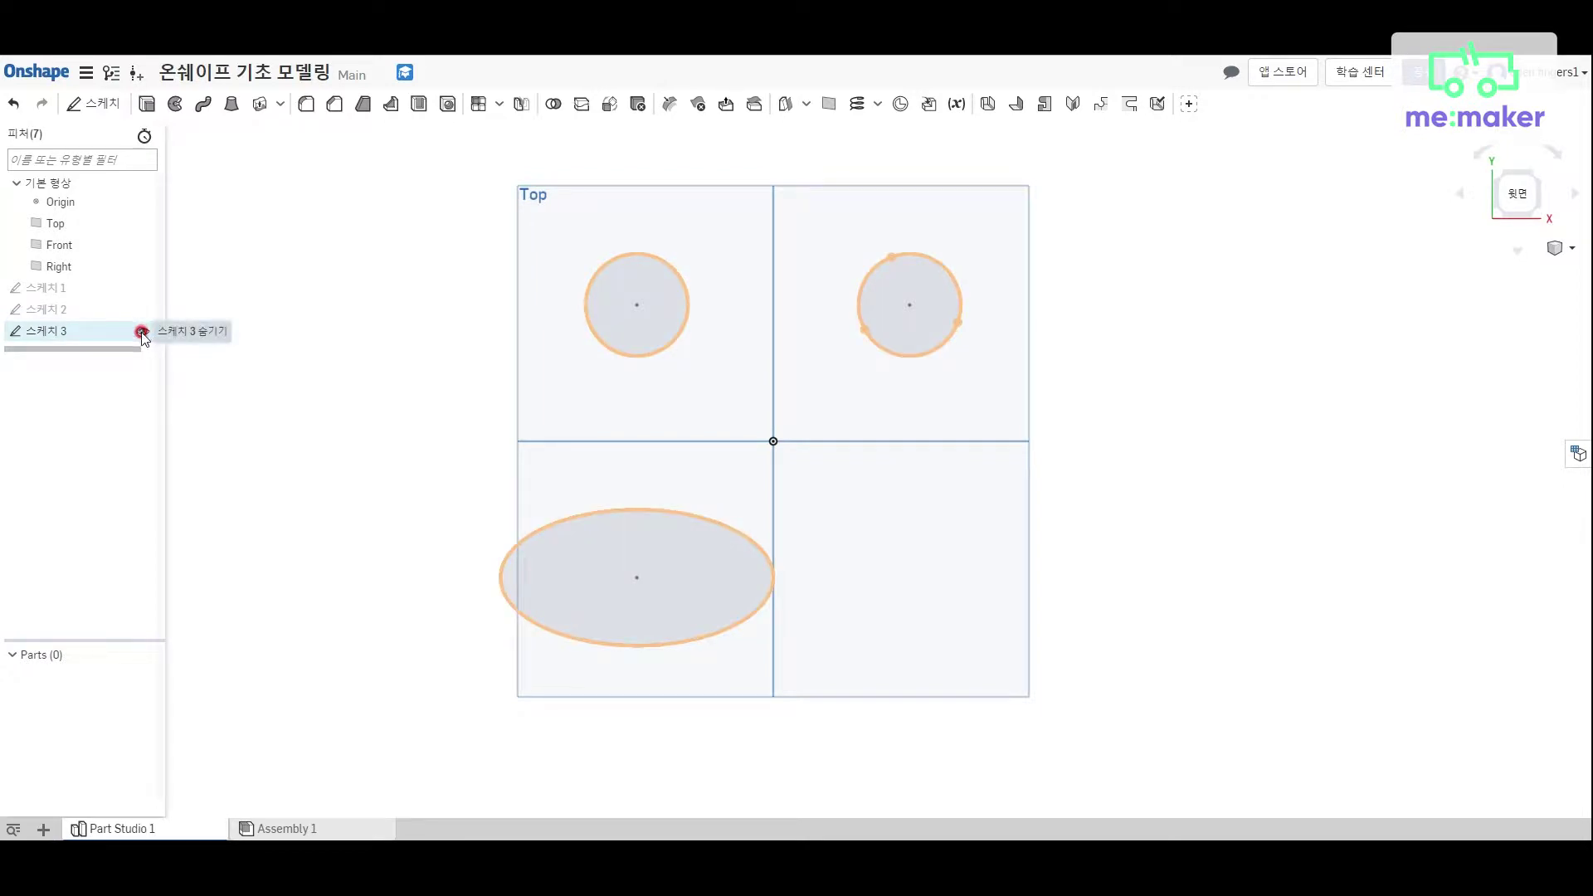
Hide the third sketch and start a new sketch on the Top plane.
left_click(142, 332)
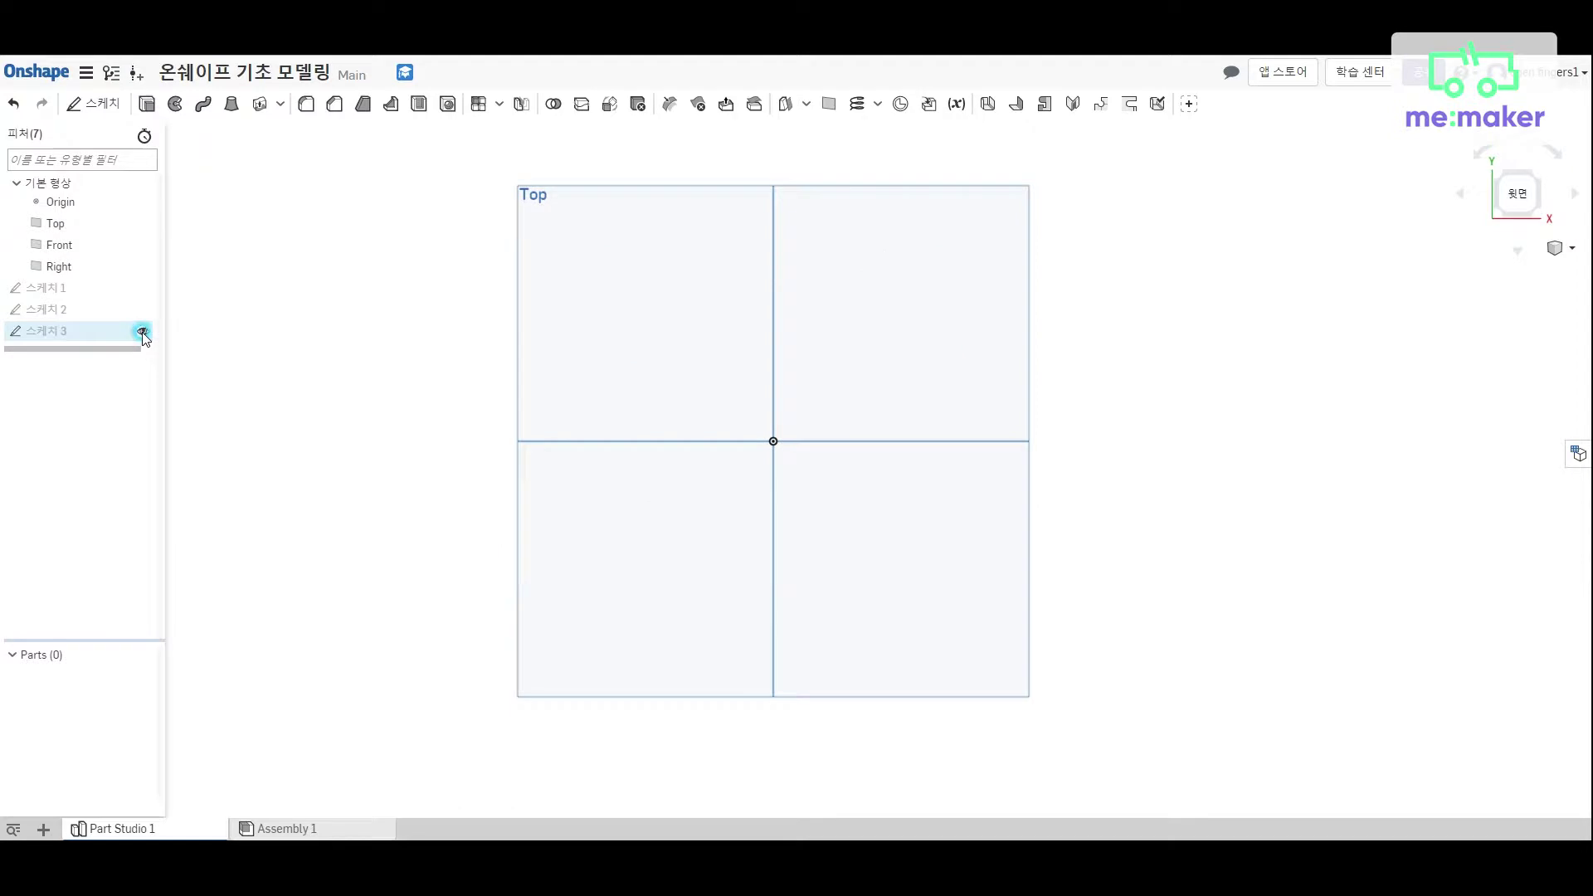
left_click(91, 104)
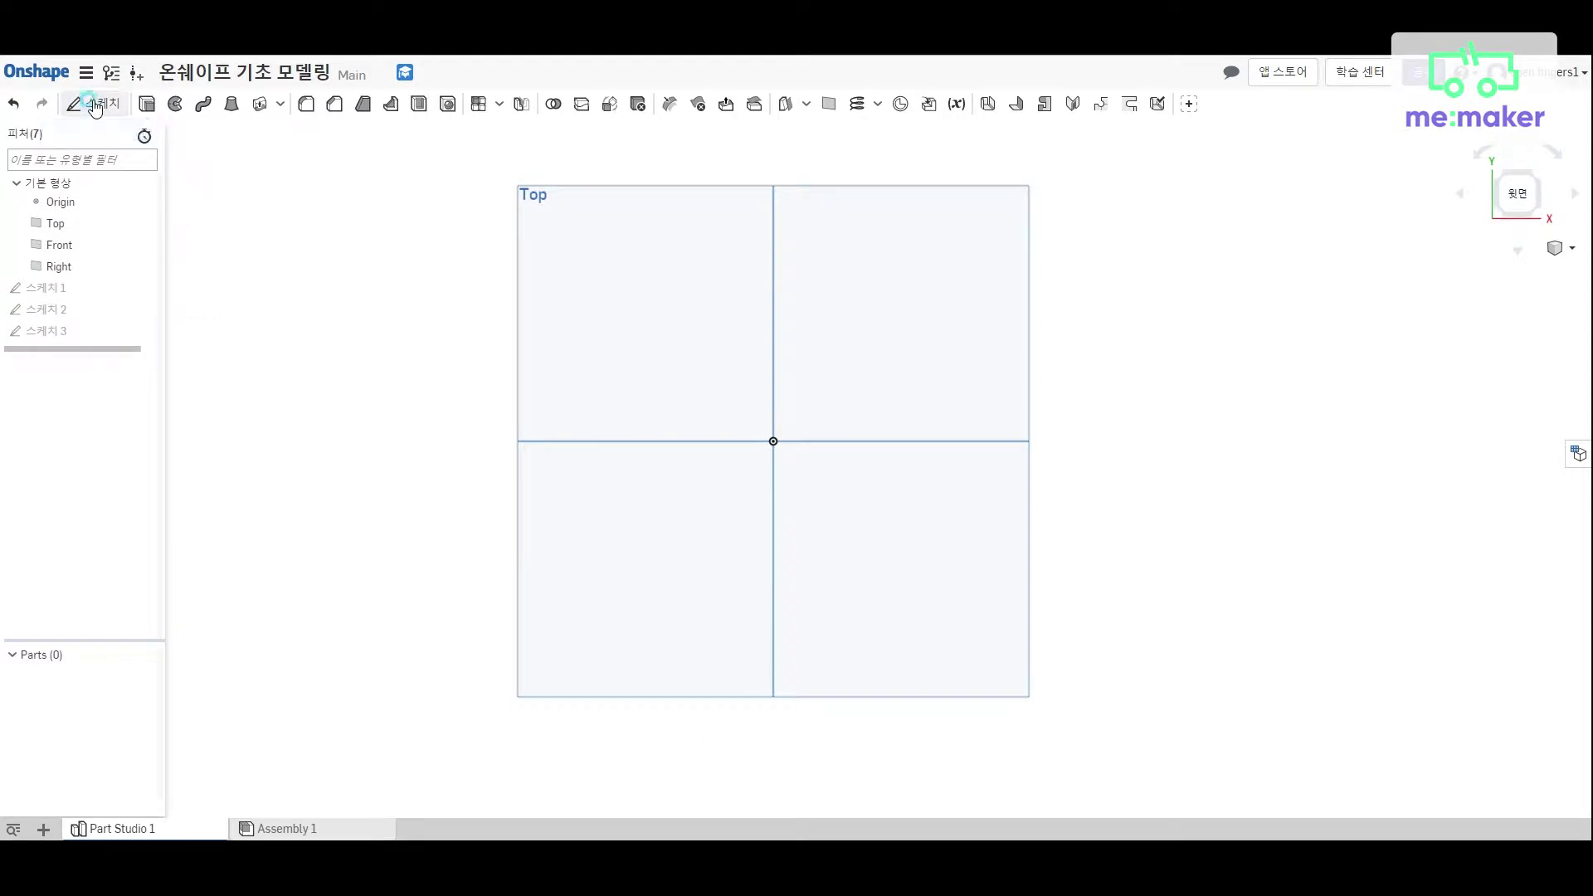
left_click(658, 332)
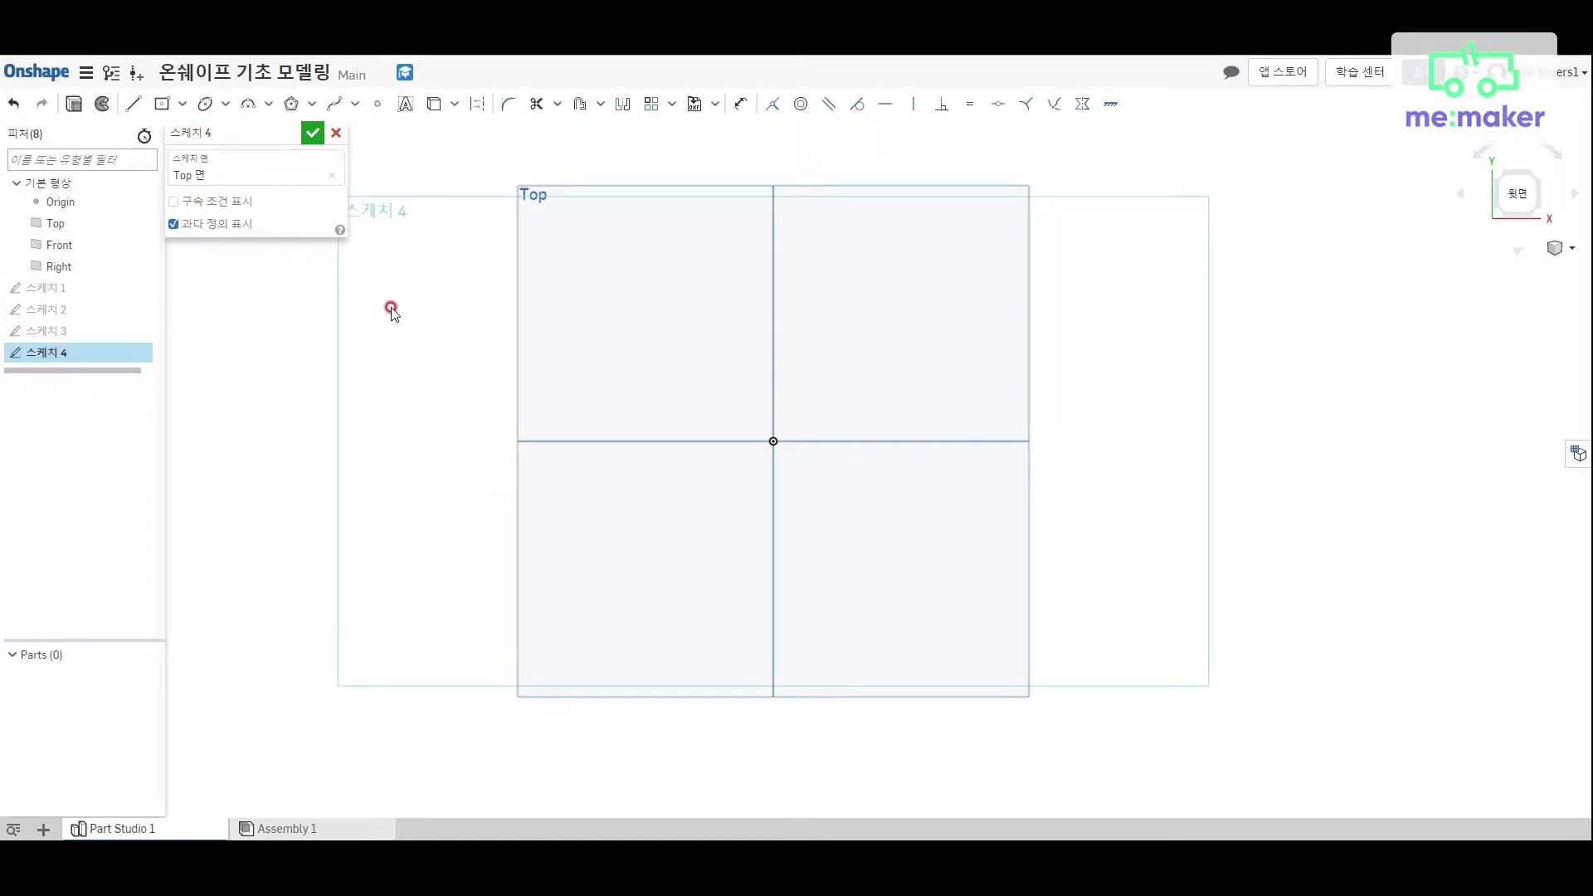
Sketch an open three-point arc of about 15 mm radius in the Top plane's upper-left quadrant.
left_click(268, 103)
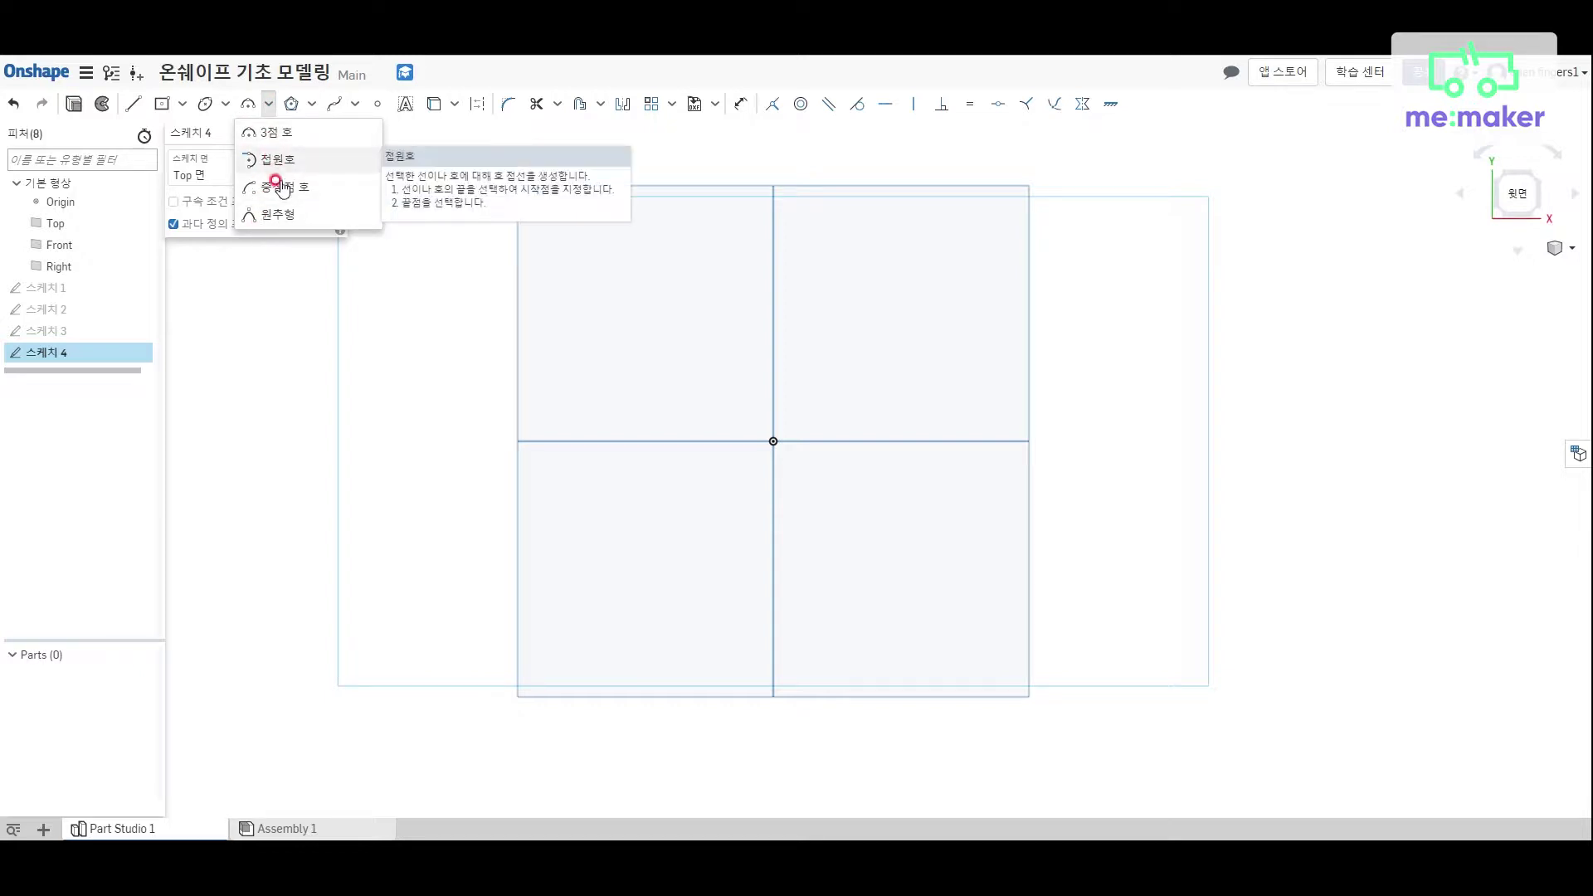
left_click(281, 135)
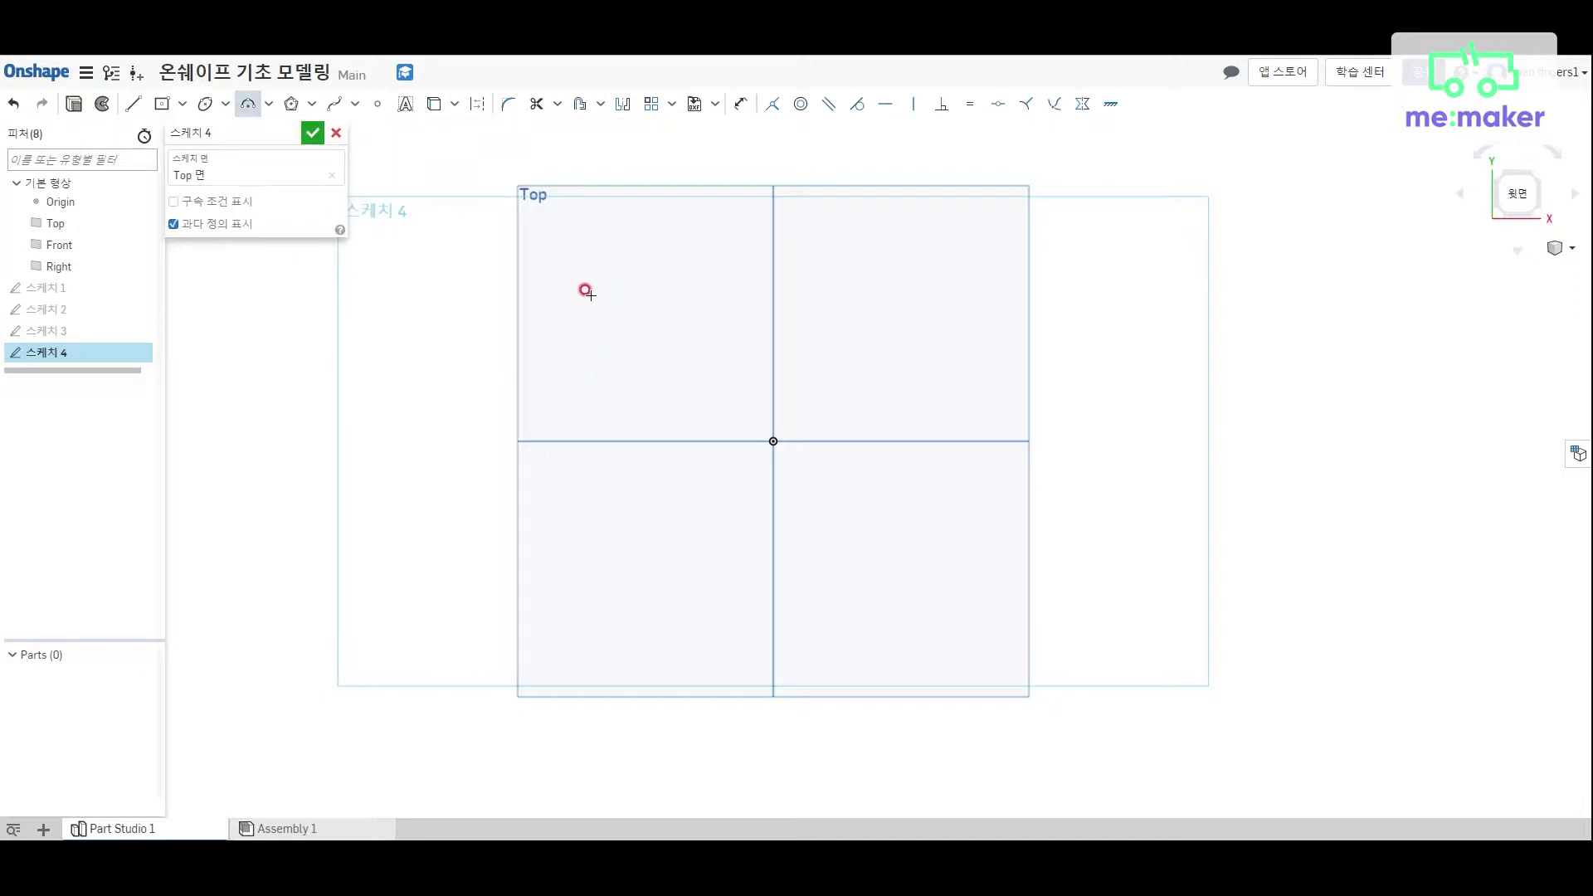
left_click_drag(608, 316, 658, 236)
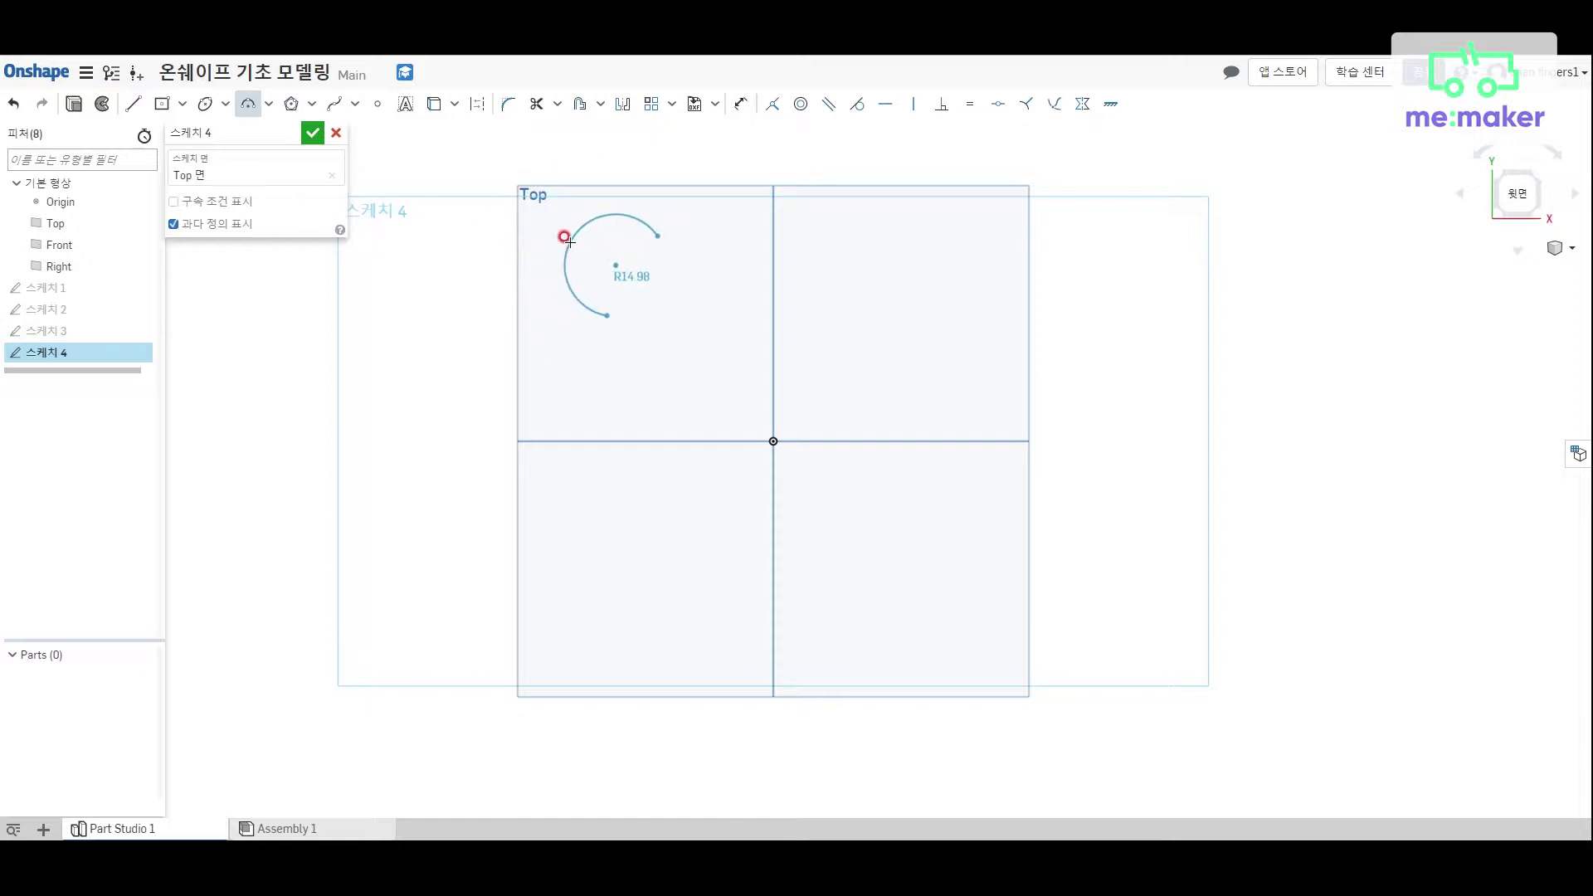
left_click(569, 241)
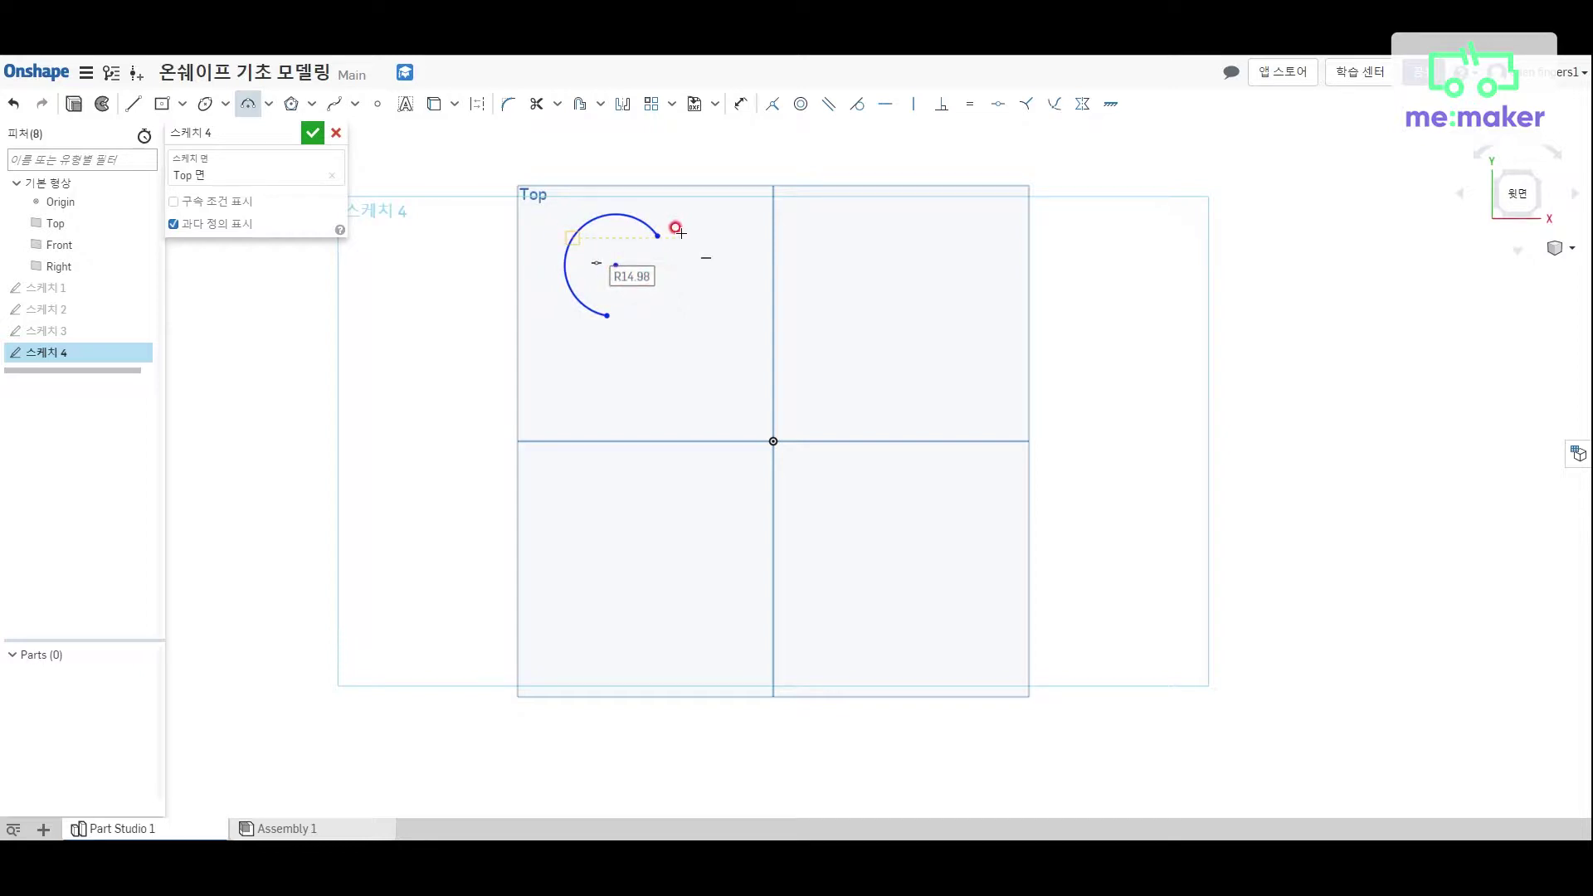
Dimension the arc's radius as 15 mm.
left_click(741, 104)
left_click(652, 219)
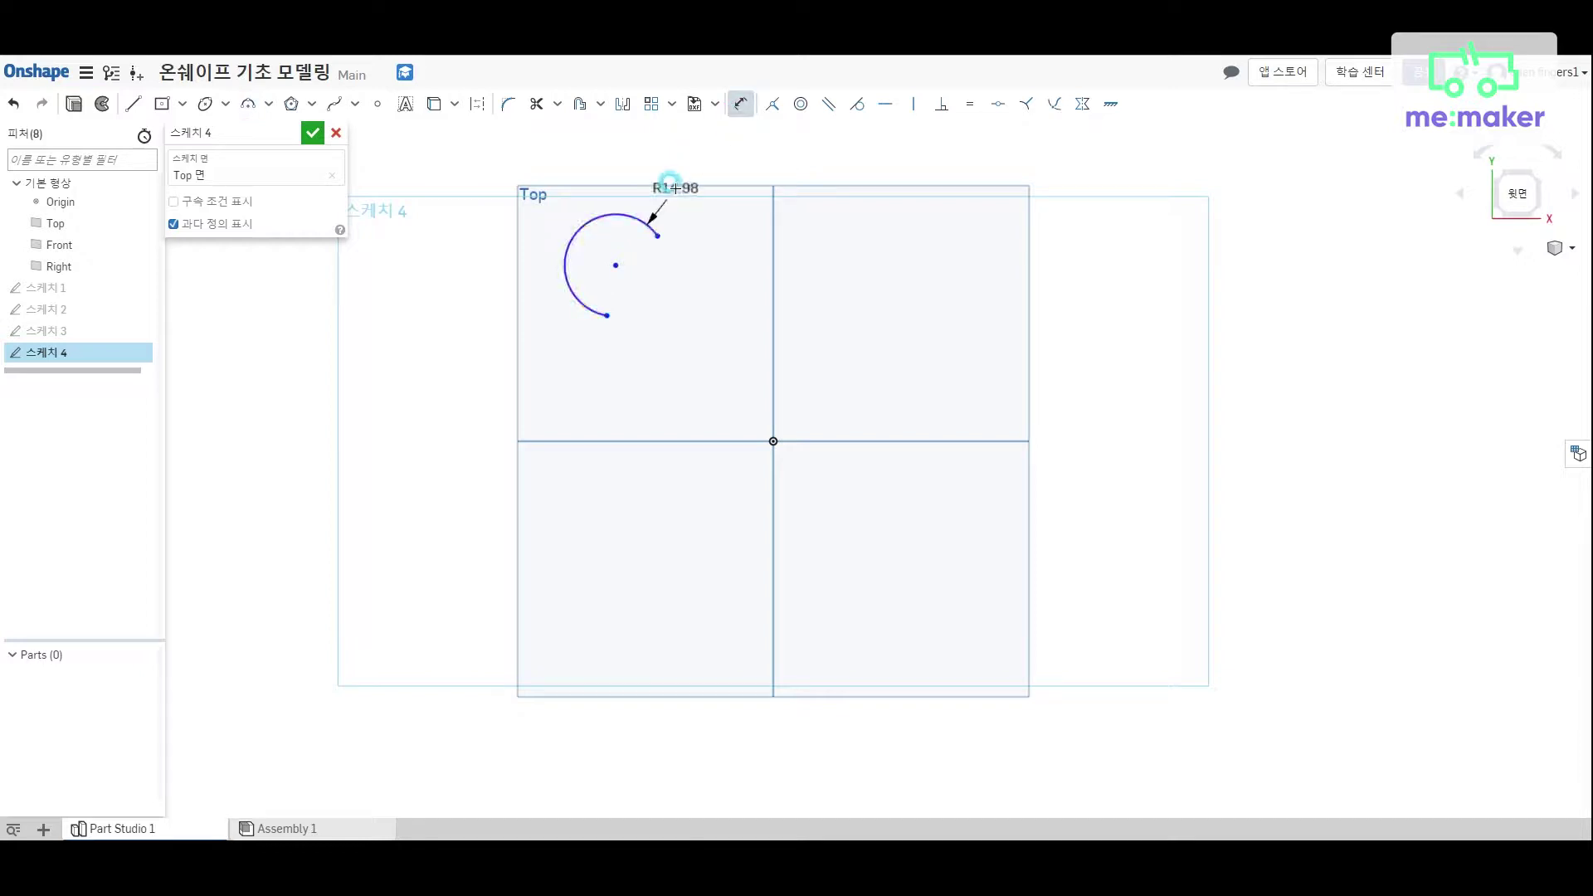
left_click(741, 209)
key("BackSpace")
key("Return")
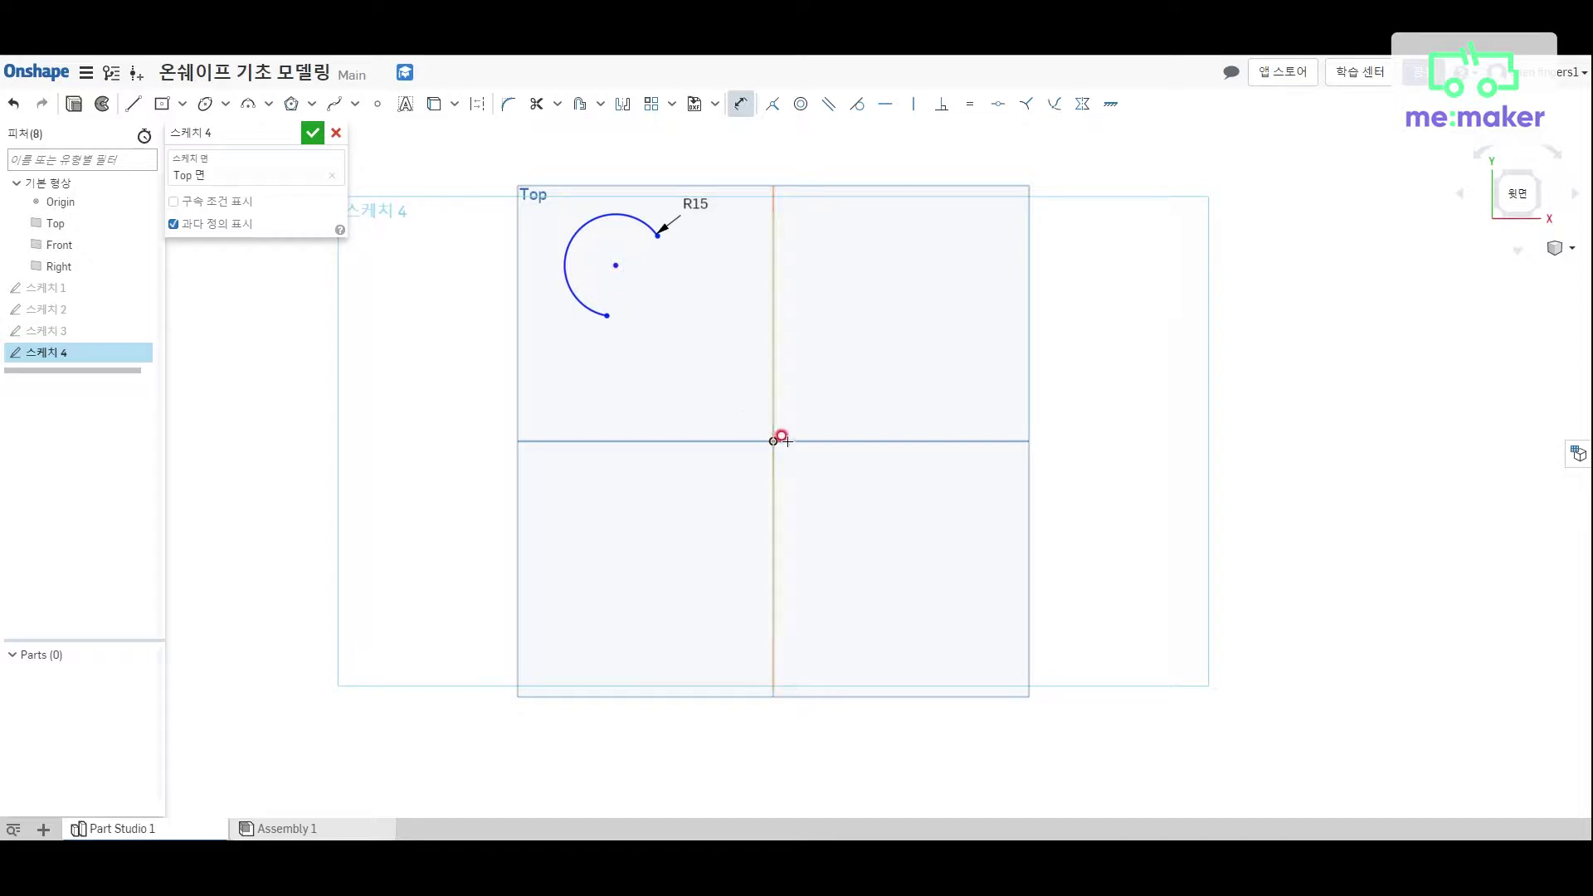
Dimension the horizontal distance from the arc's centre to the vertical axis as 40 mm.
left_click(770, 378)
left_click(824, 266)
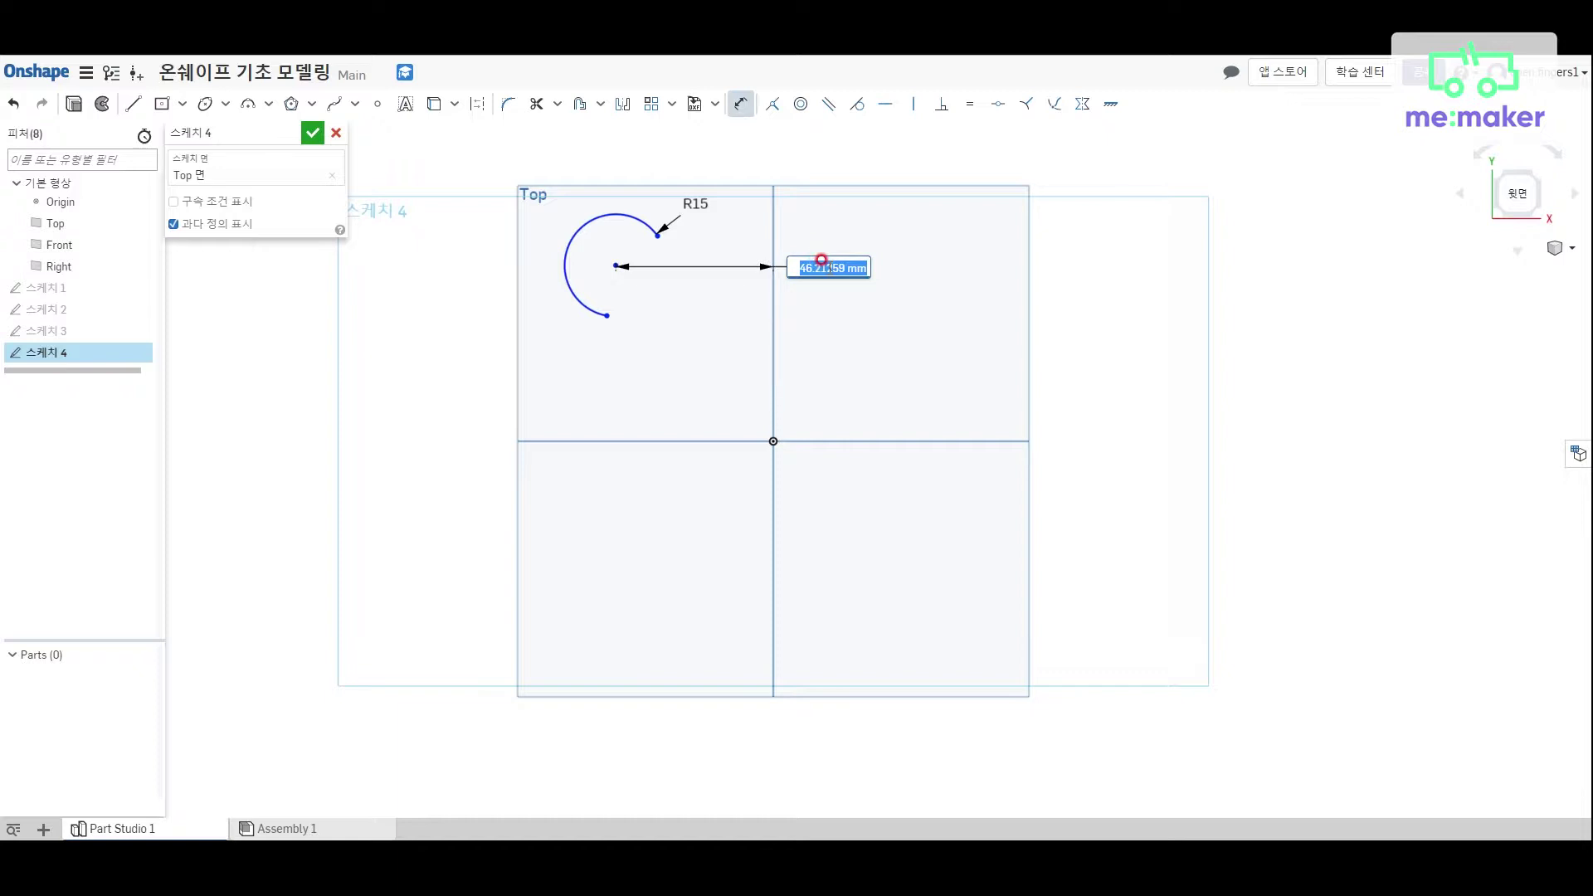
type("40")
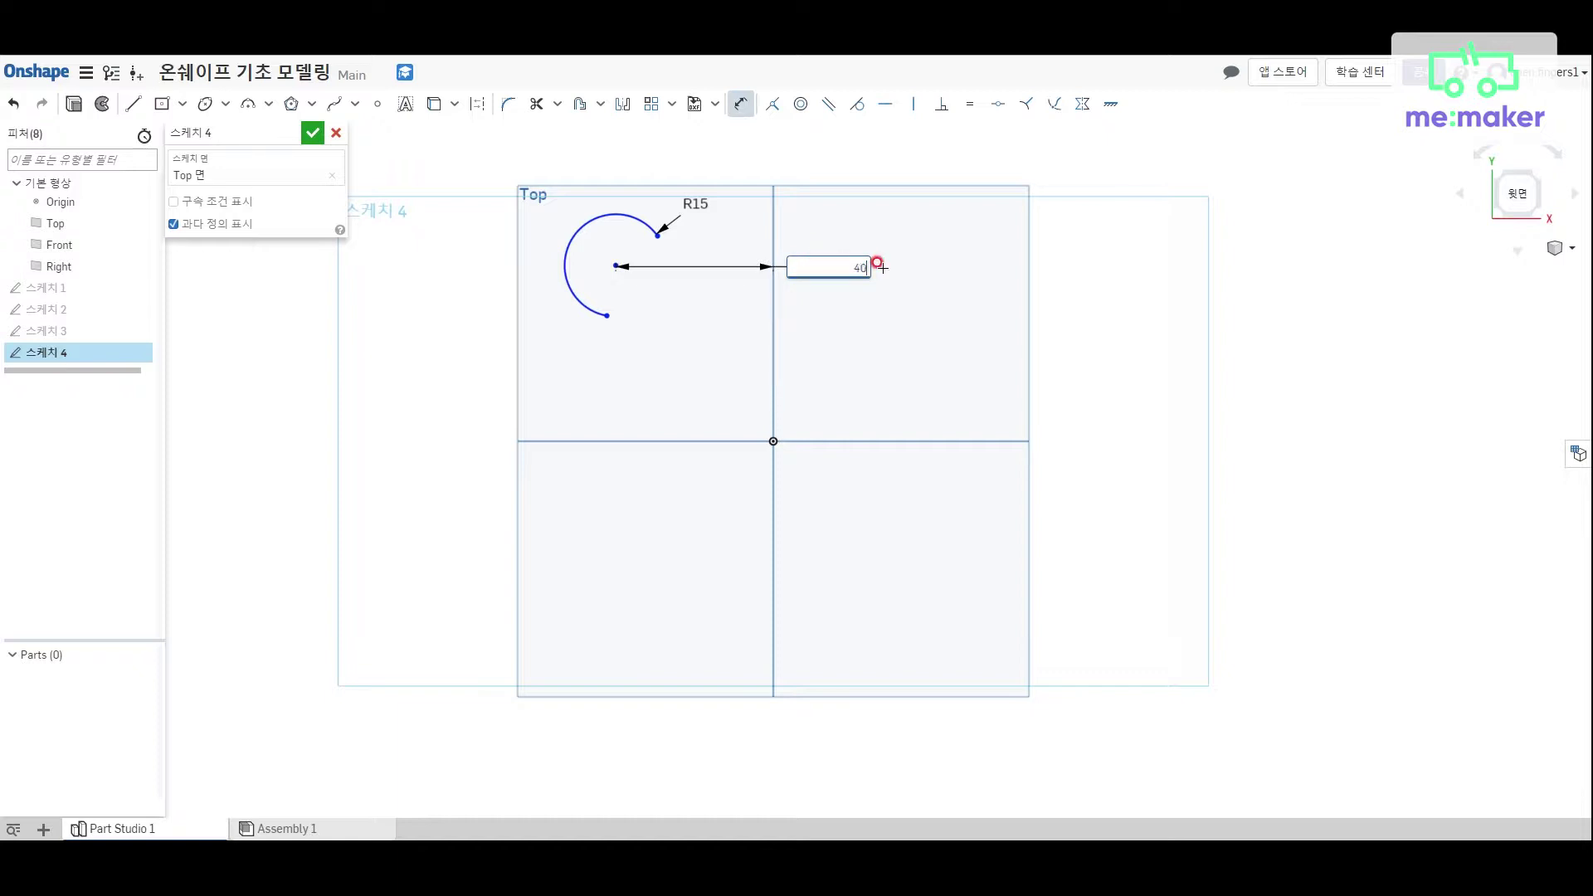
key("Return")
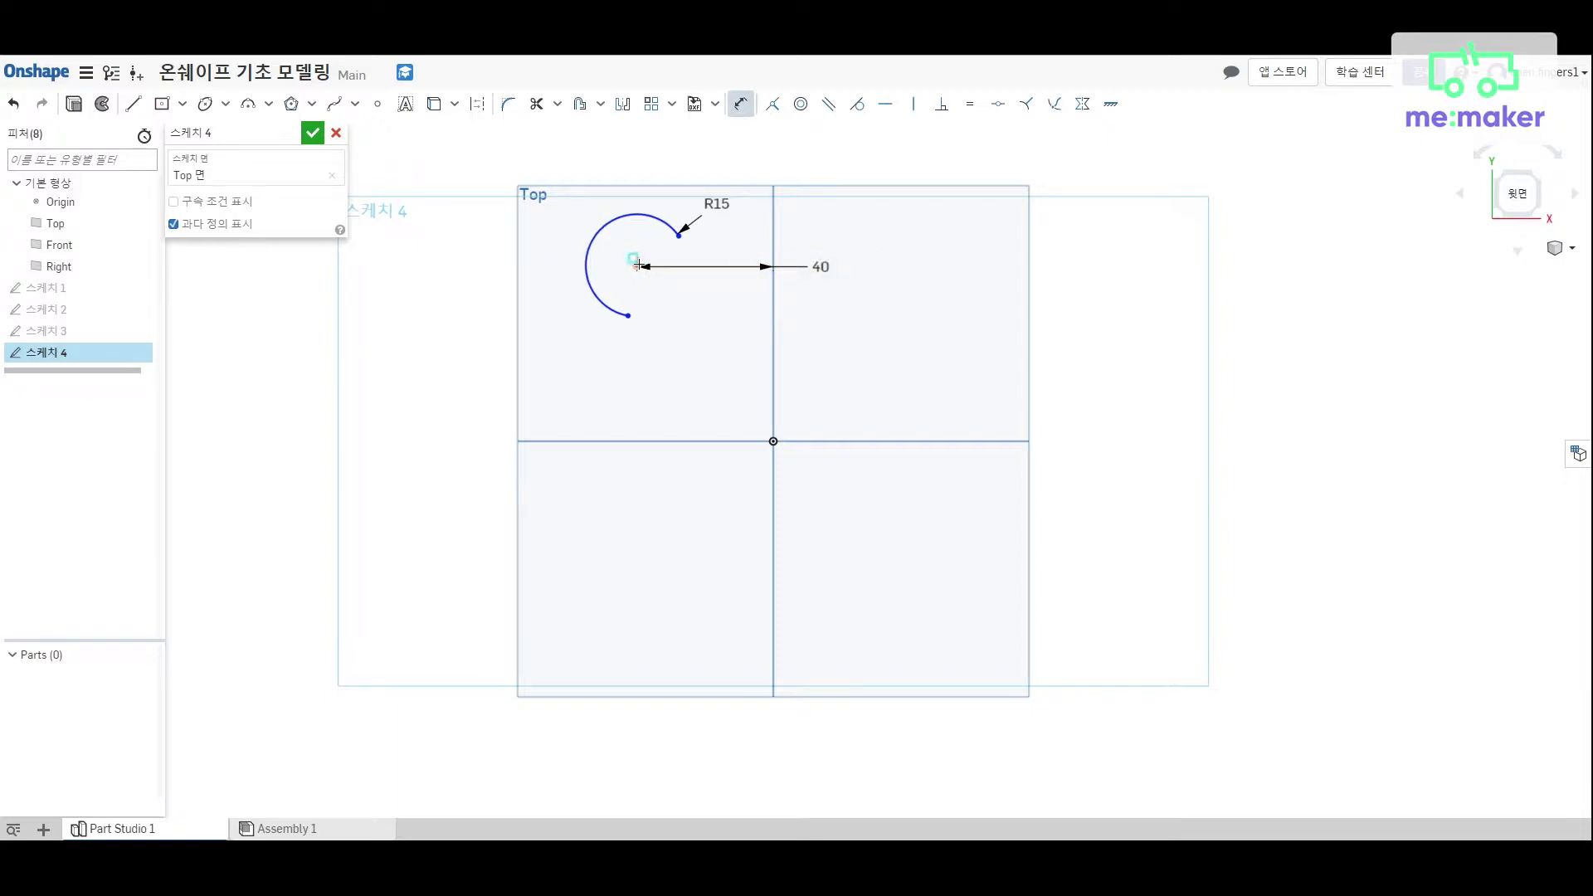
Dimension the vertical distance from the arc's centre to the horizontal axis as 40 mm.
left_click(637, 440)
left_click(589, 387)
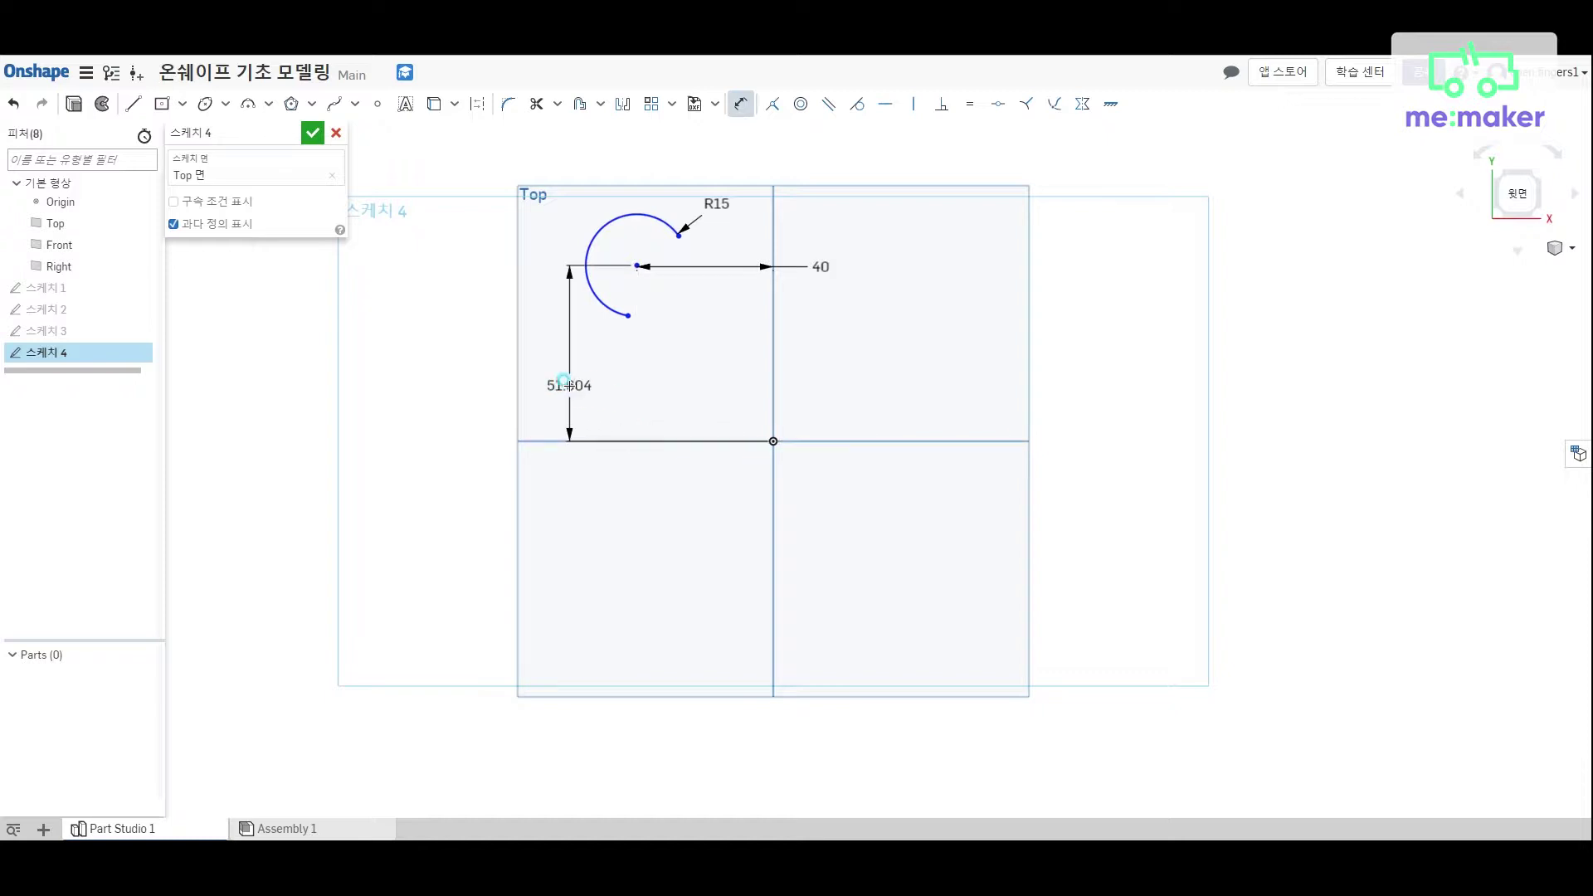
left_click(564, 381)
type("40")
key("Return")
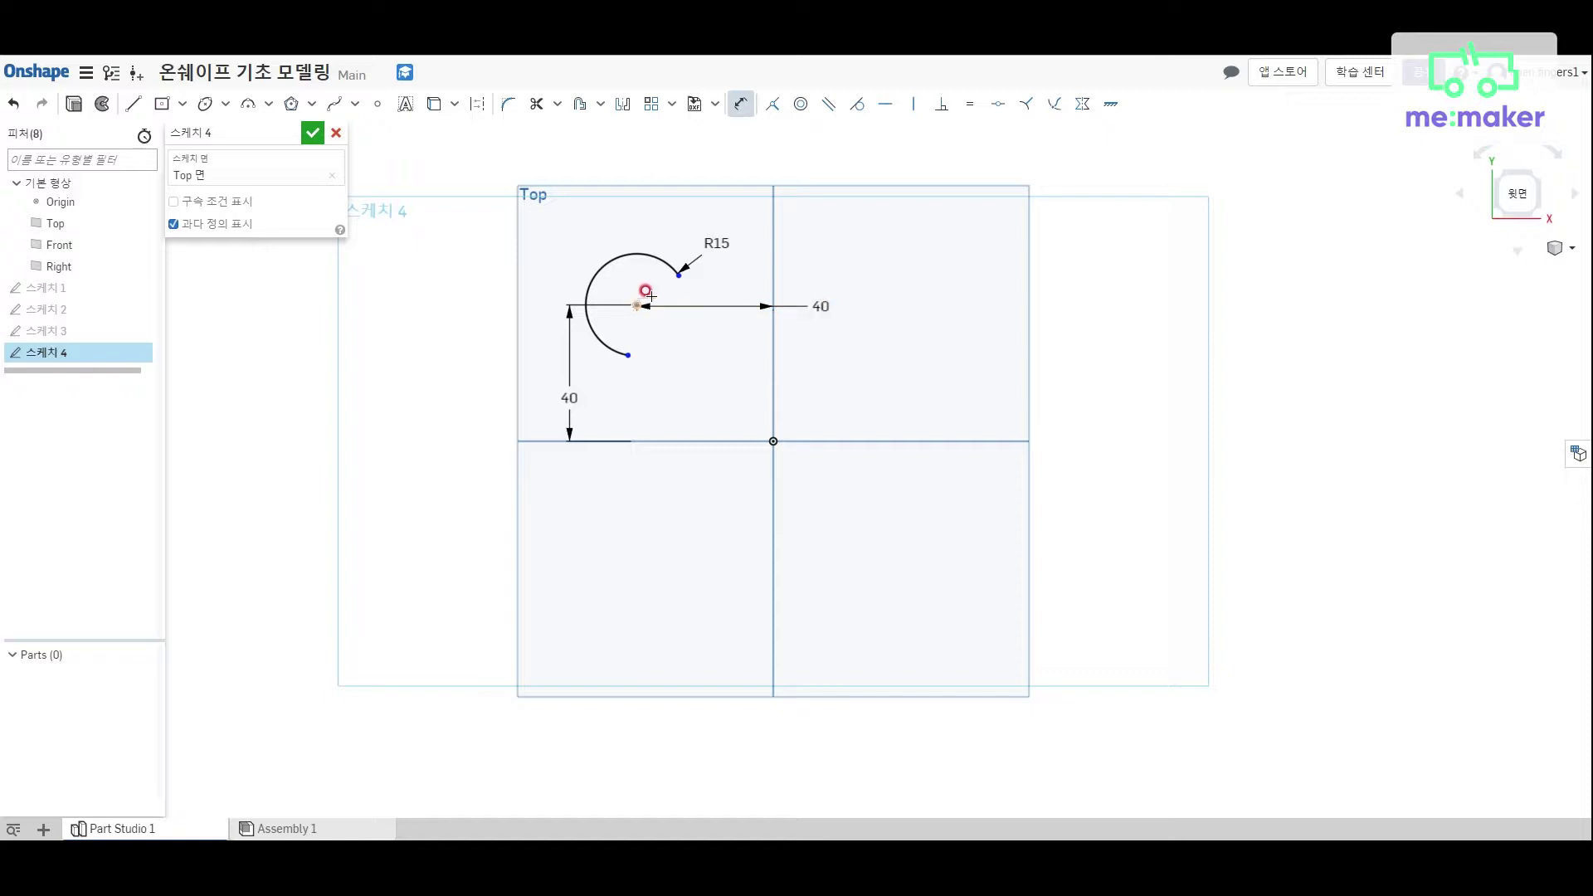
Dimension the vertical distance from the arc's upper endpoint to the horizontal axis as 50 mm.
left_click(672, 266)
scroll(676, 273, "up", 3)
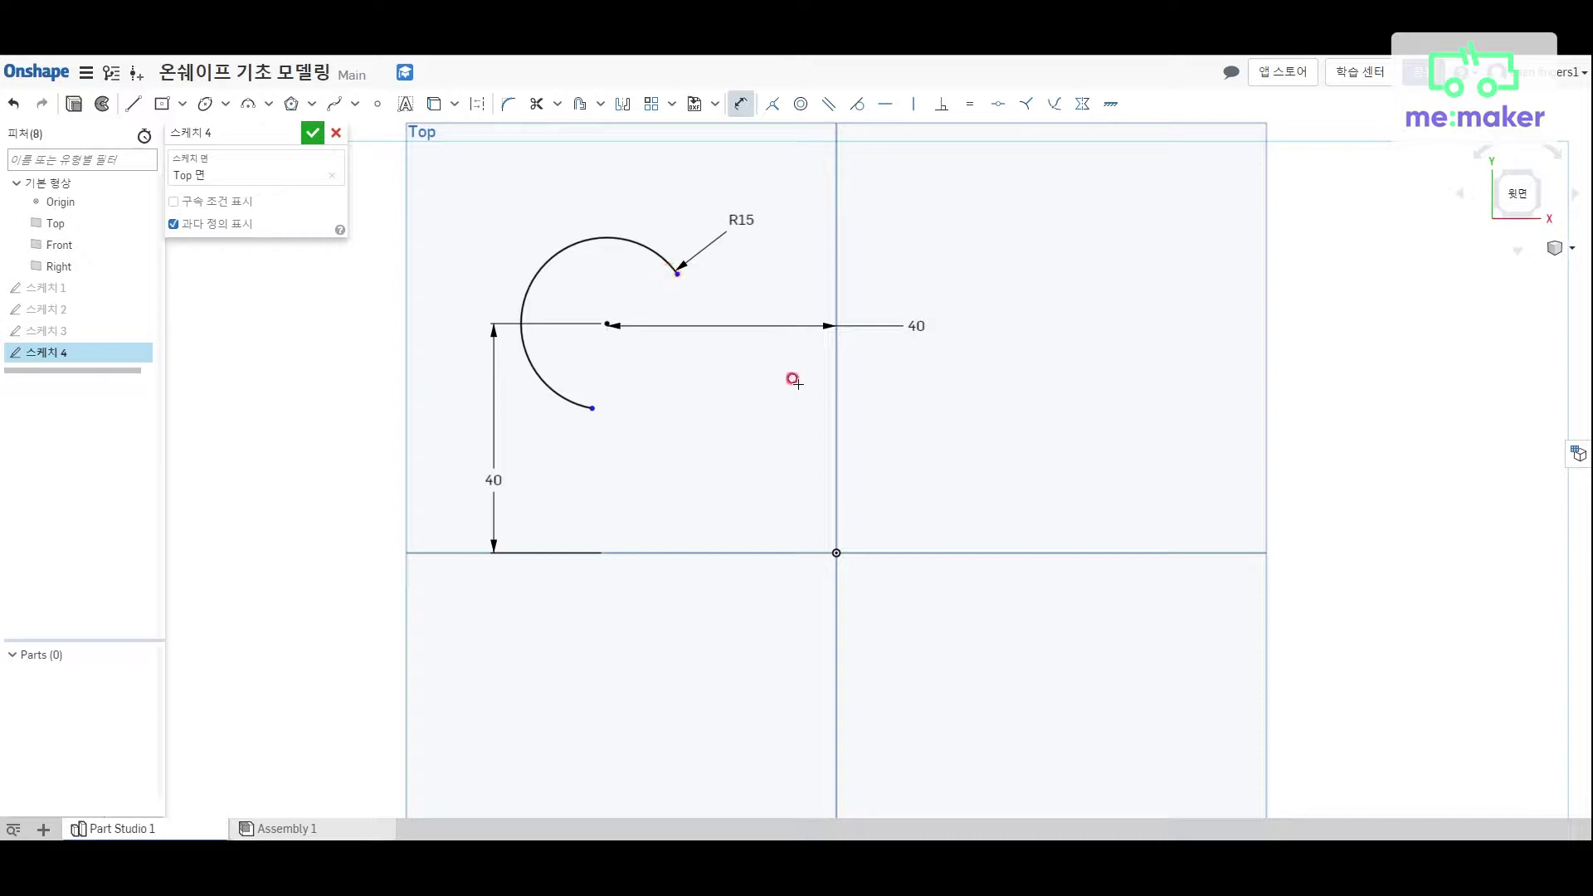
left_click(676, 273)
left_click(659, 552)
left_click(678, 423)
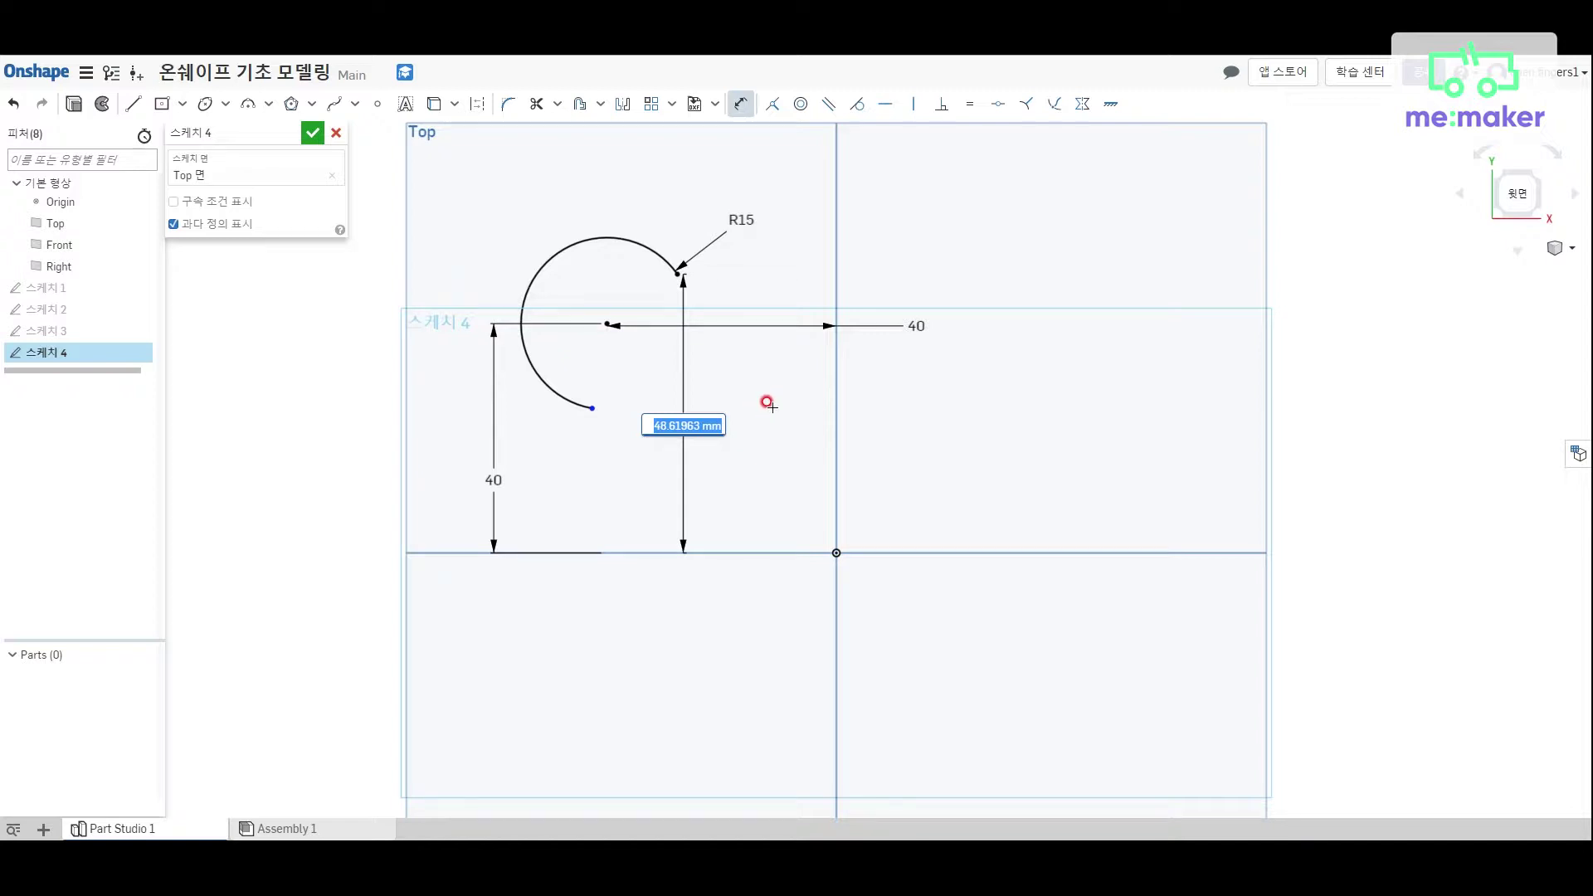
type("50")
key("Return")
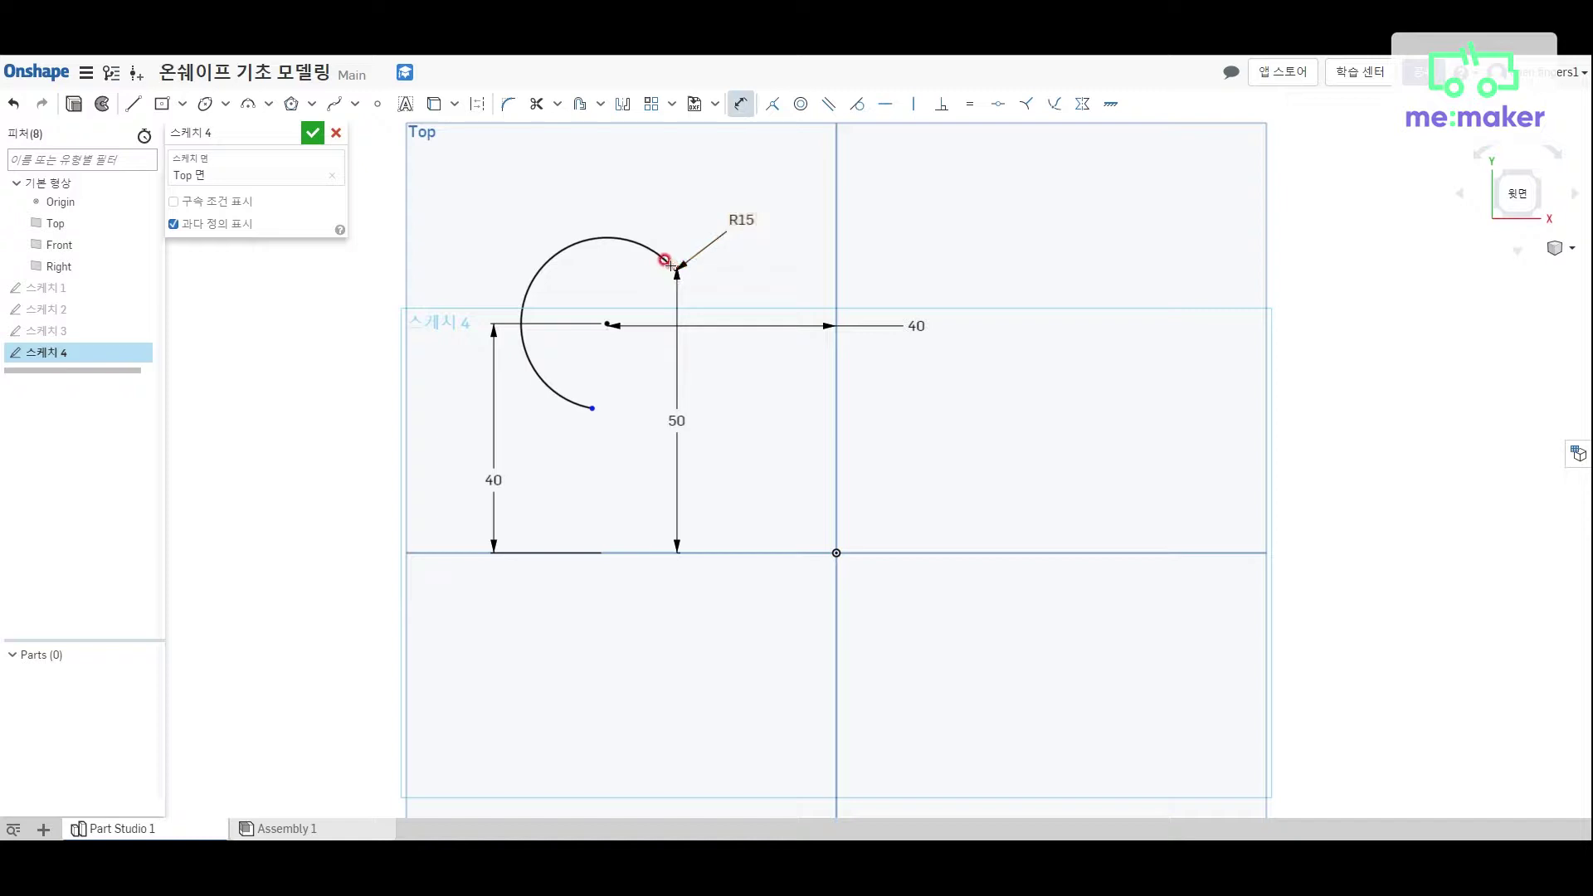
Try dimensioning the arc's upper endpoint horizontally from the vertical axis, and delete that dimension.
left_click(835, 263)
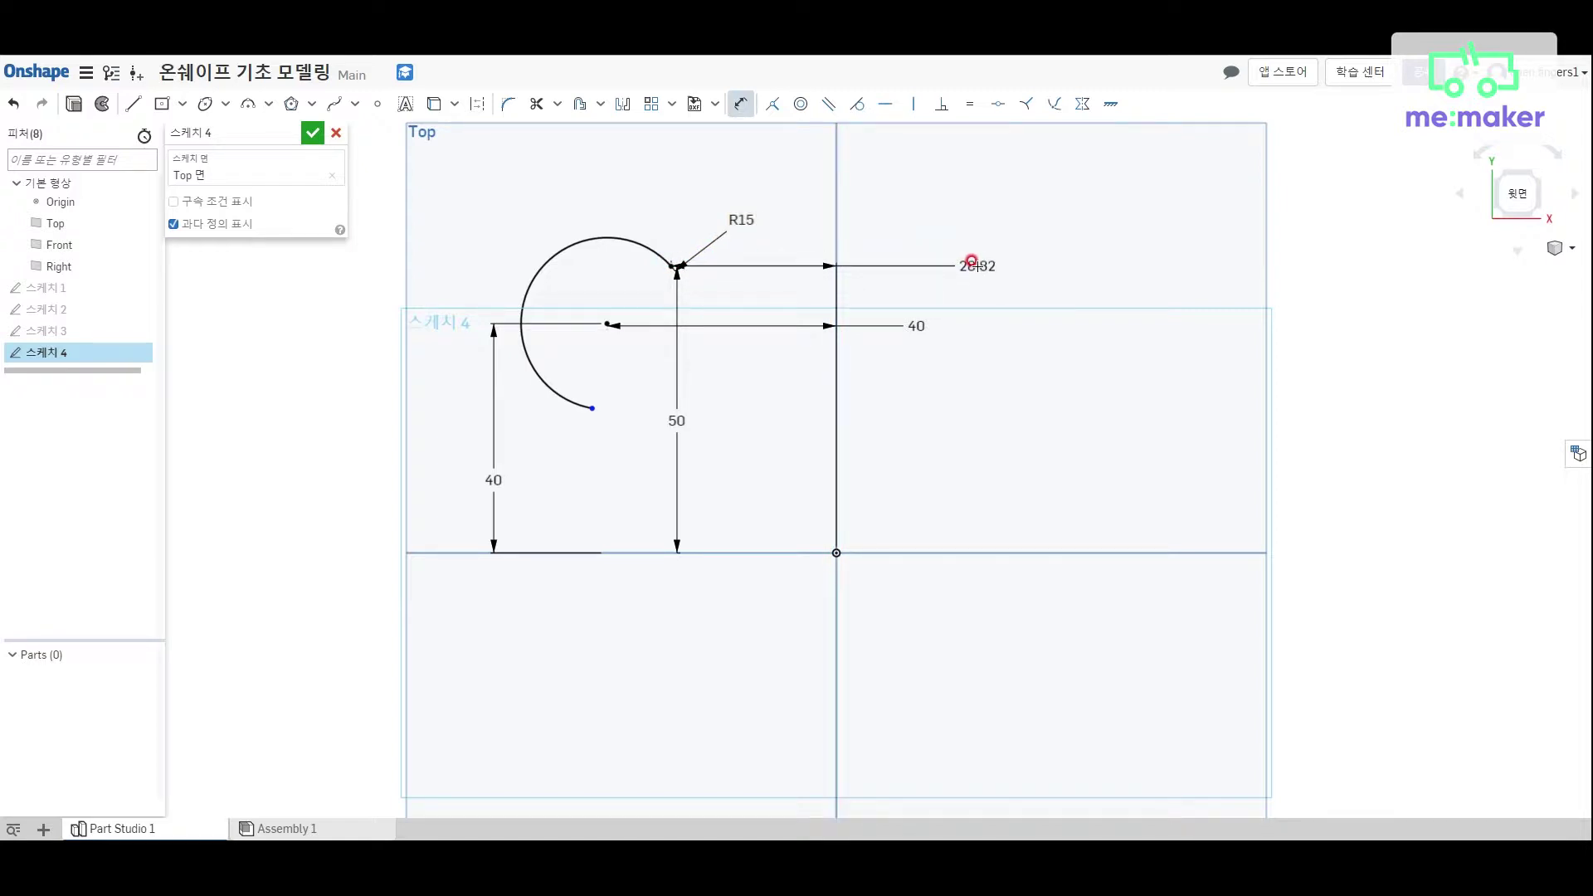
left_click(971, 264)
key("Return")
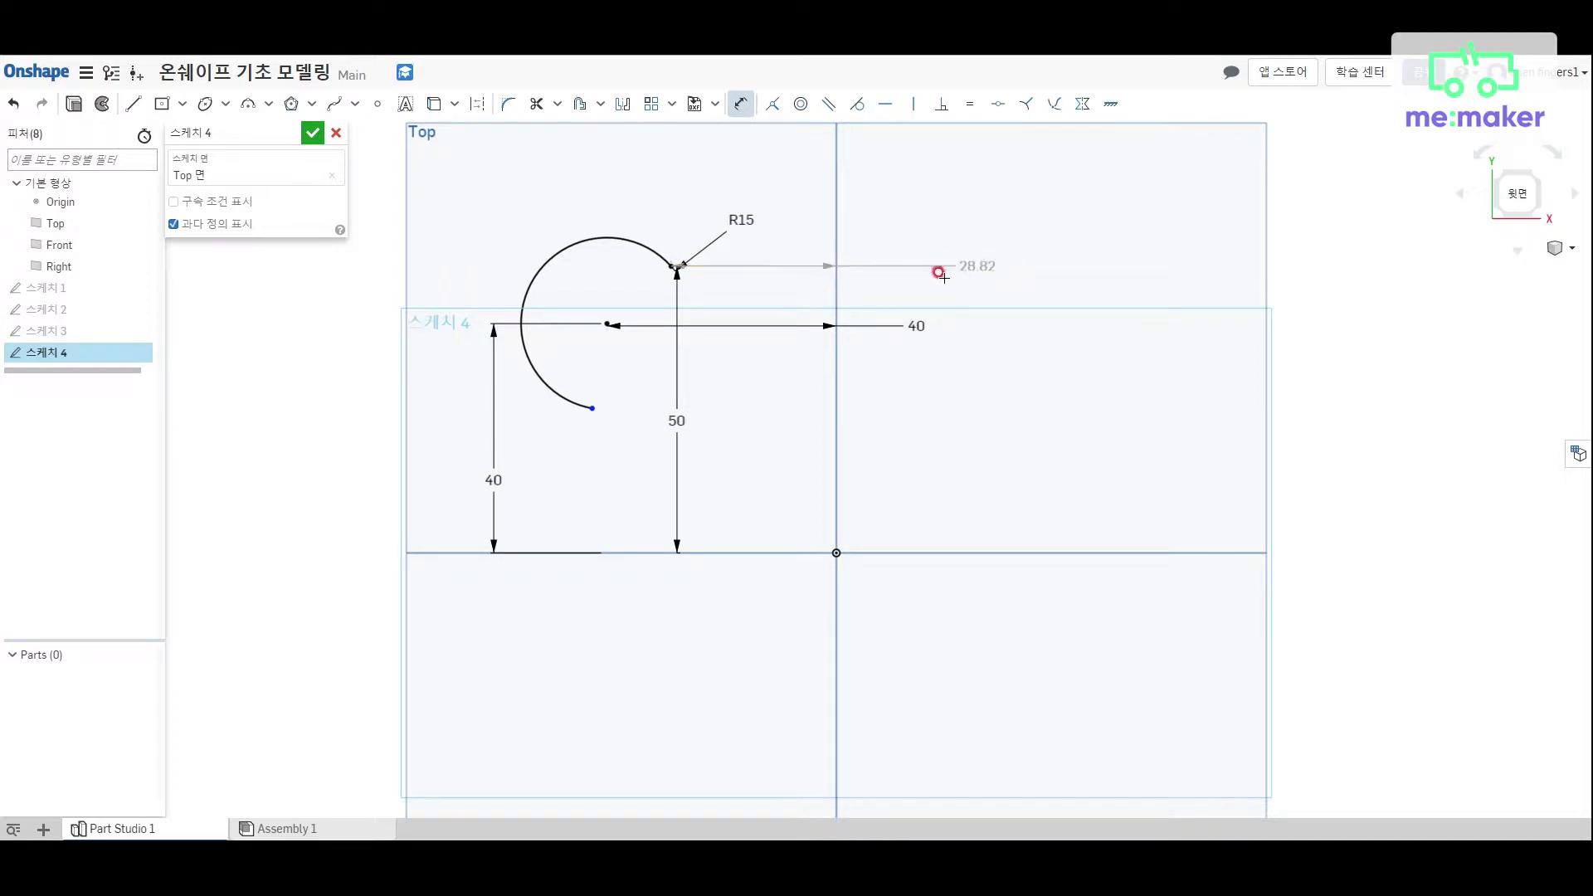
key("Delete")
Shift the 50 mm dimension slightly and dimension the horizontal distance from the arc's lower endpoint to the vertical axis.
mouse_move(679, 419)
left_mouse_down()
mouse_move(654, 415)
mouse_move(668, 414)
left_mouse_up()
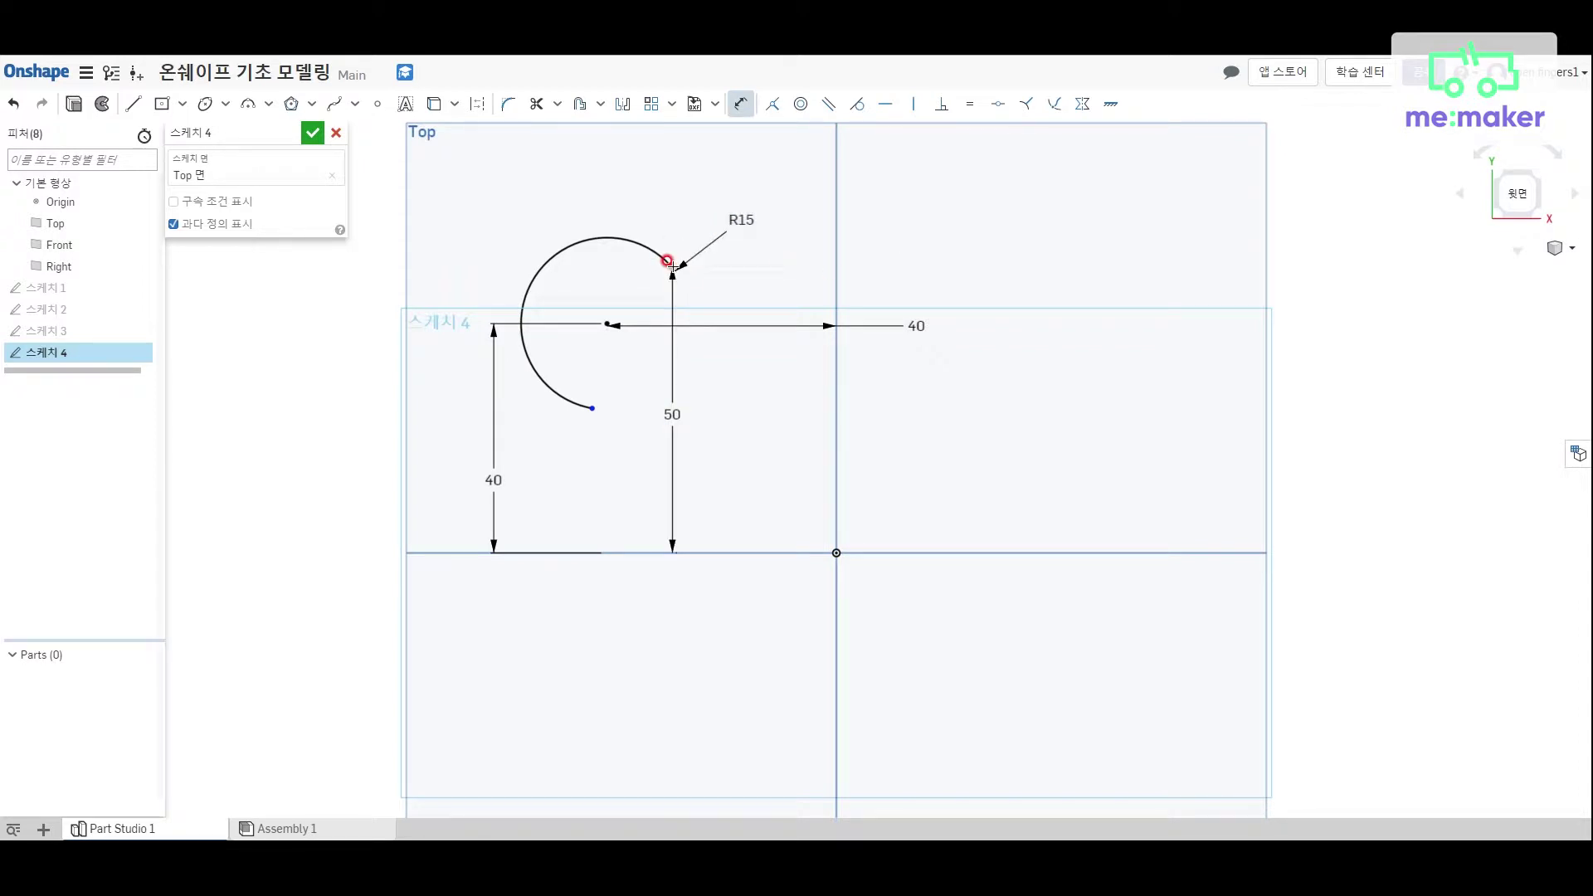
left_click(591, 407)
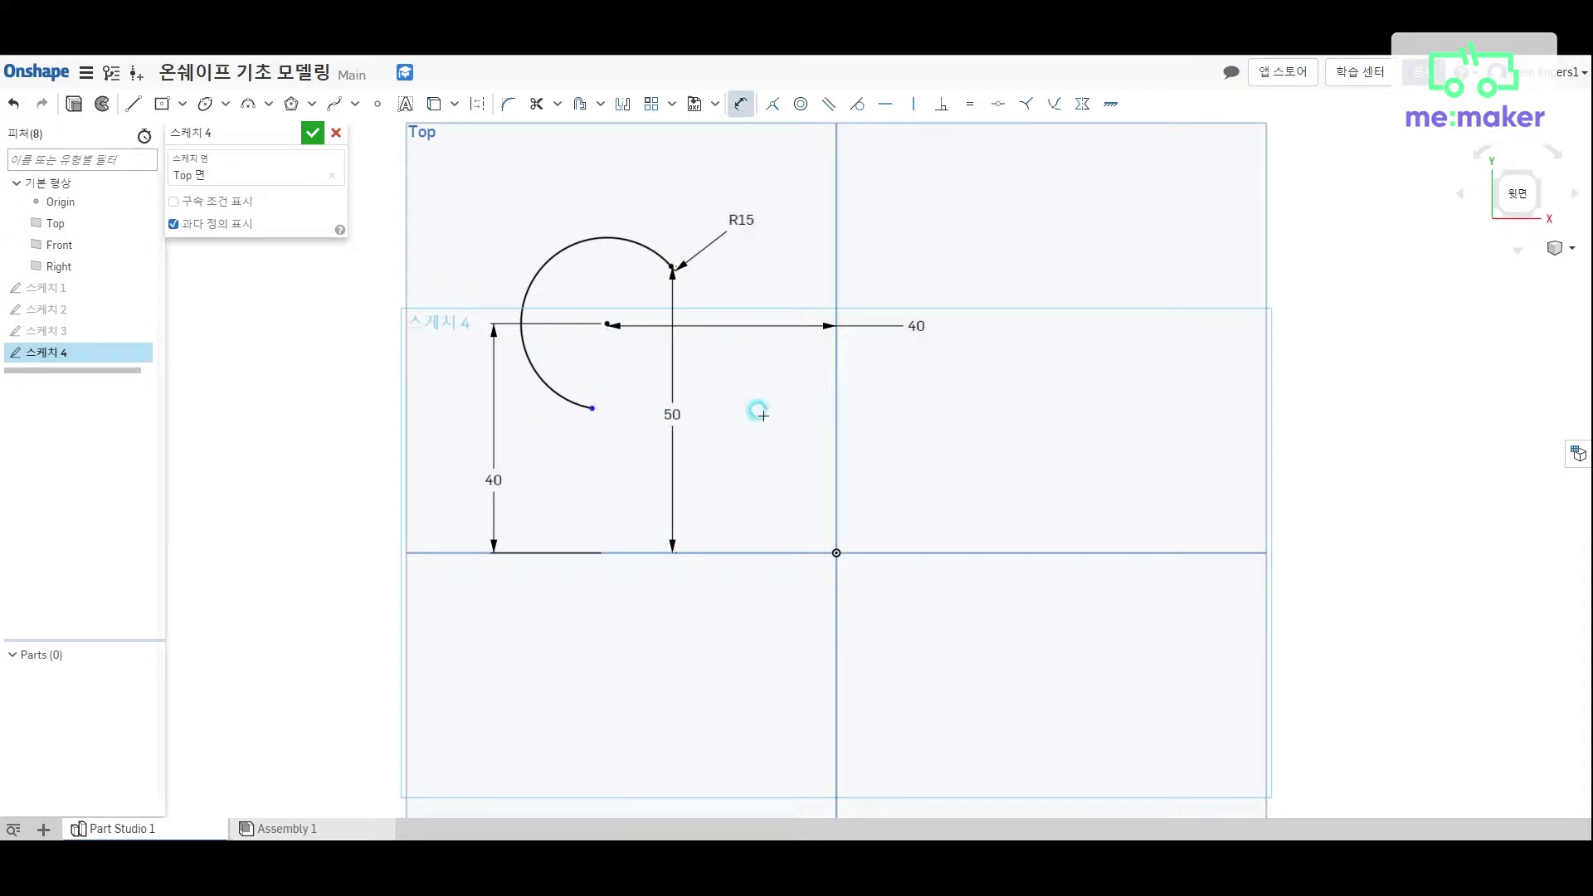
left_click(836, 417)
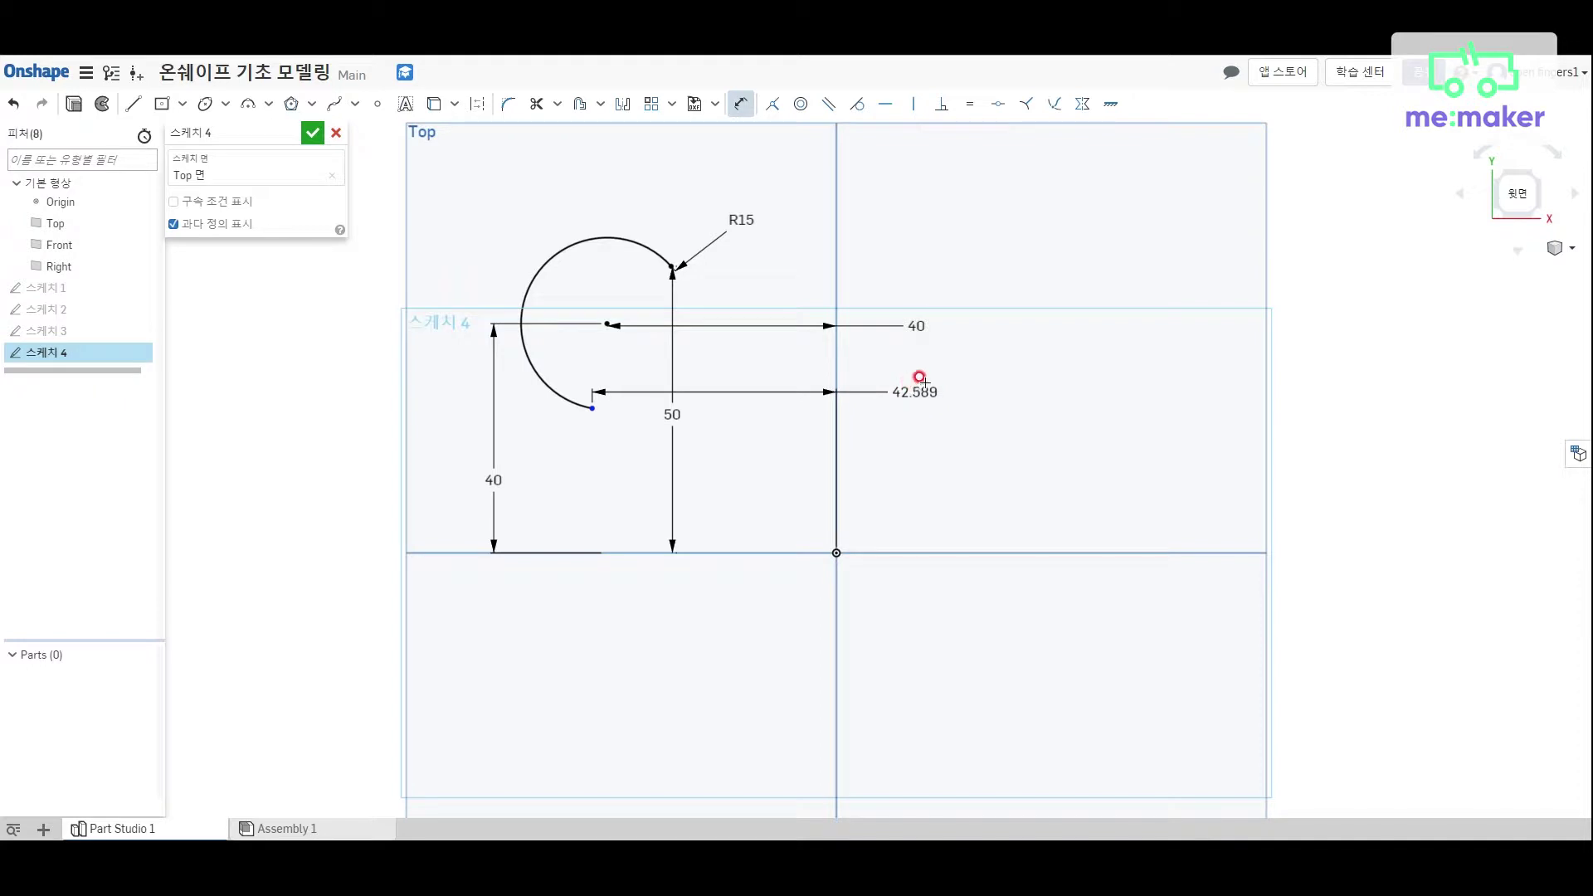
left_click(981, 378)
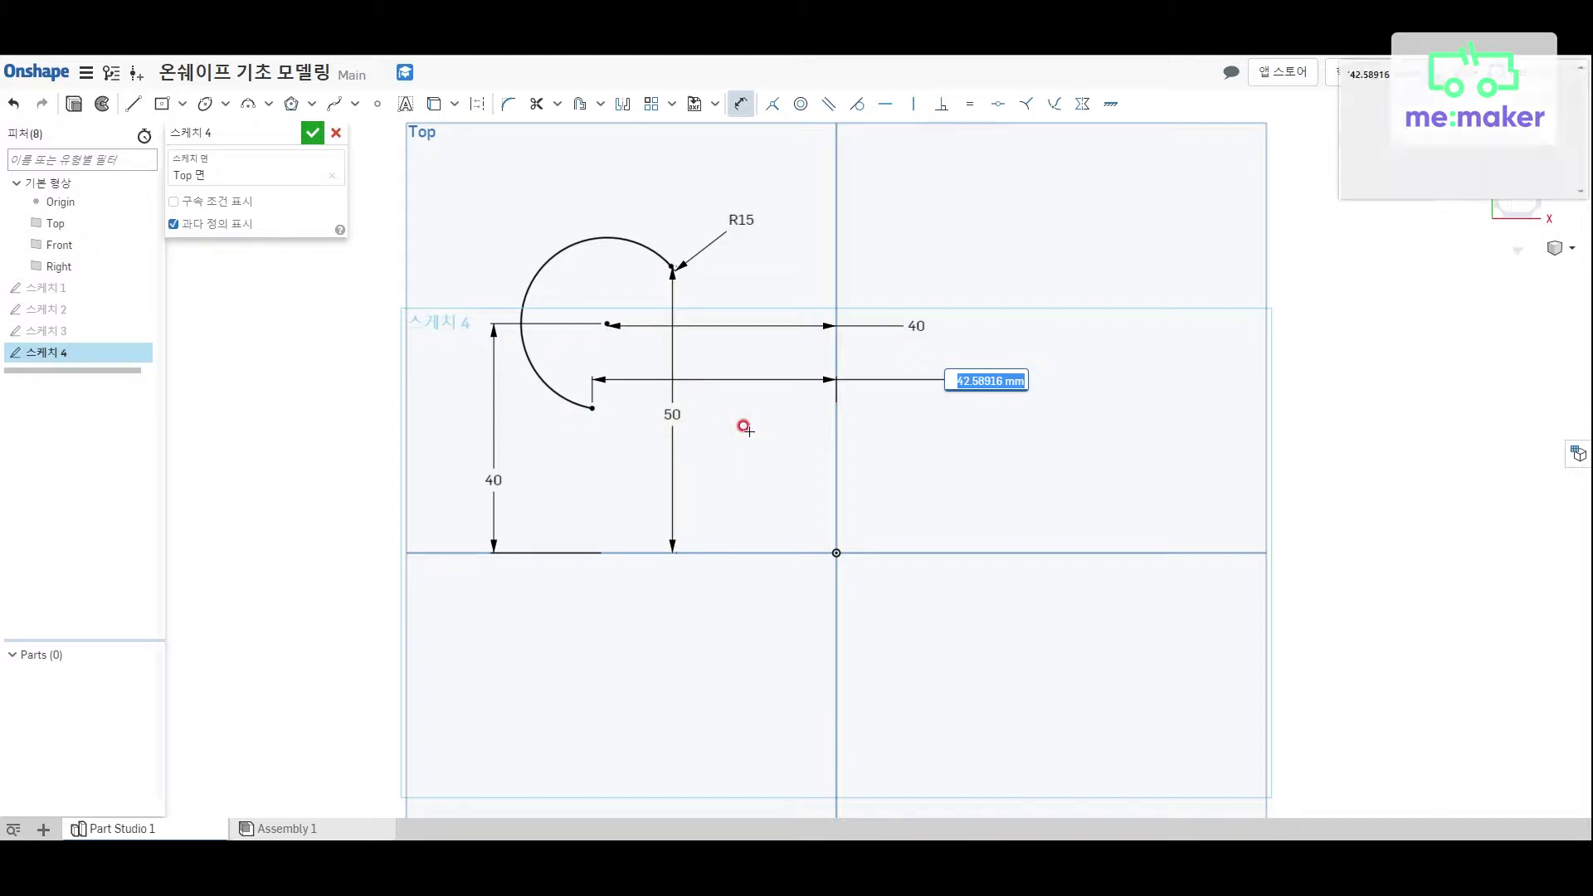
key("Return")
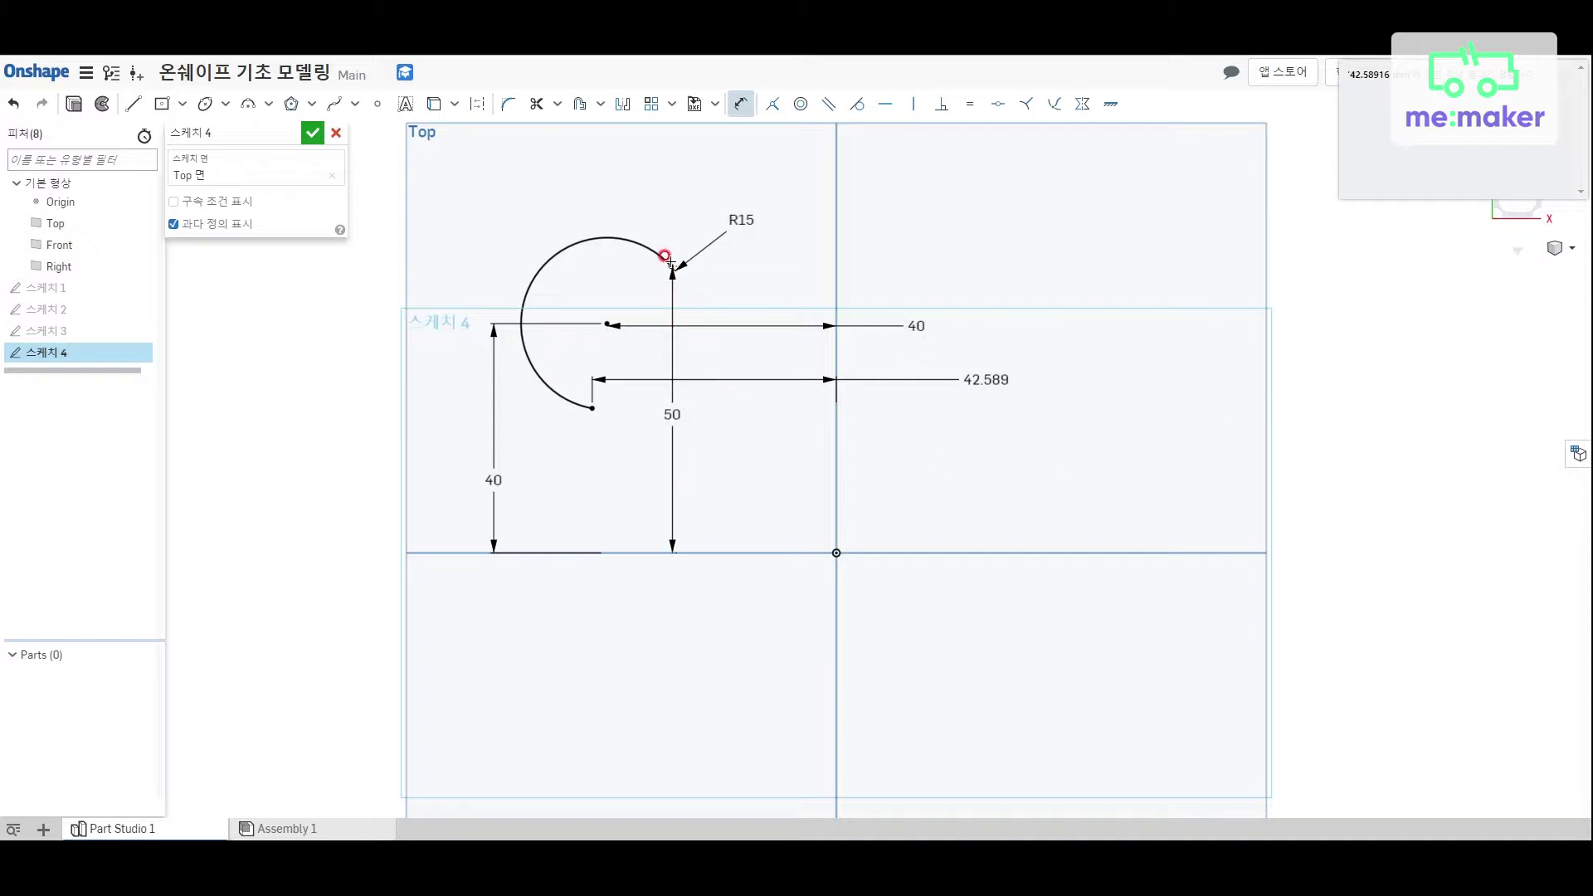
Sketch a horizontal line about 33 mm long in the upper-right quadrant, about 50 mm above the horizontal axis.
left_click(202, 171)
left_click(268, 103)
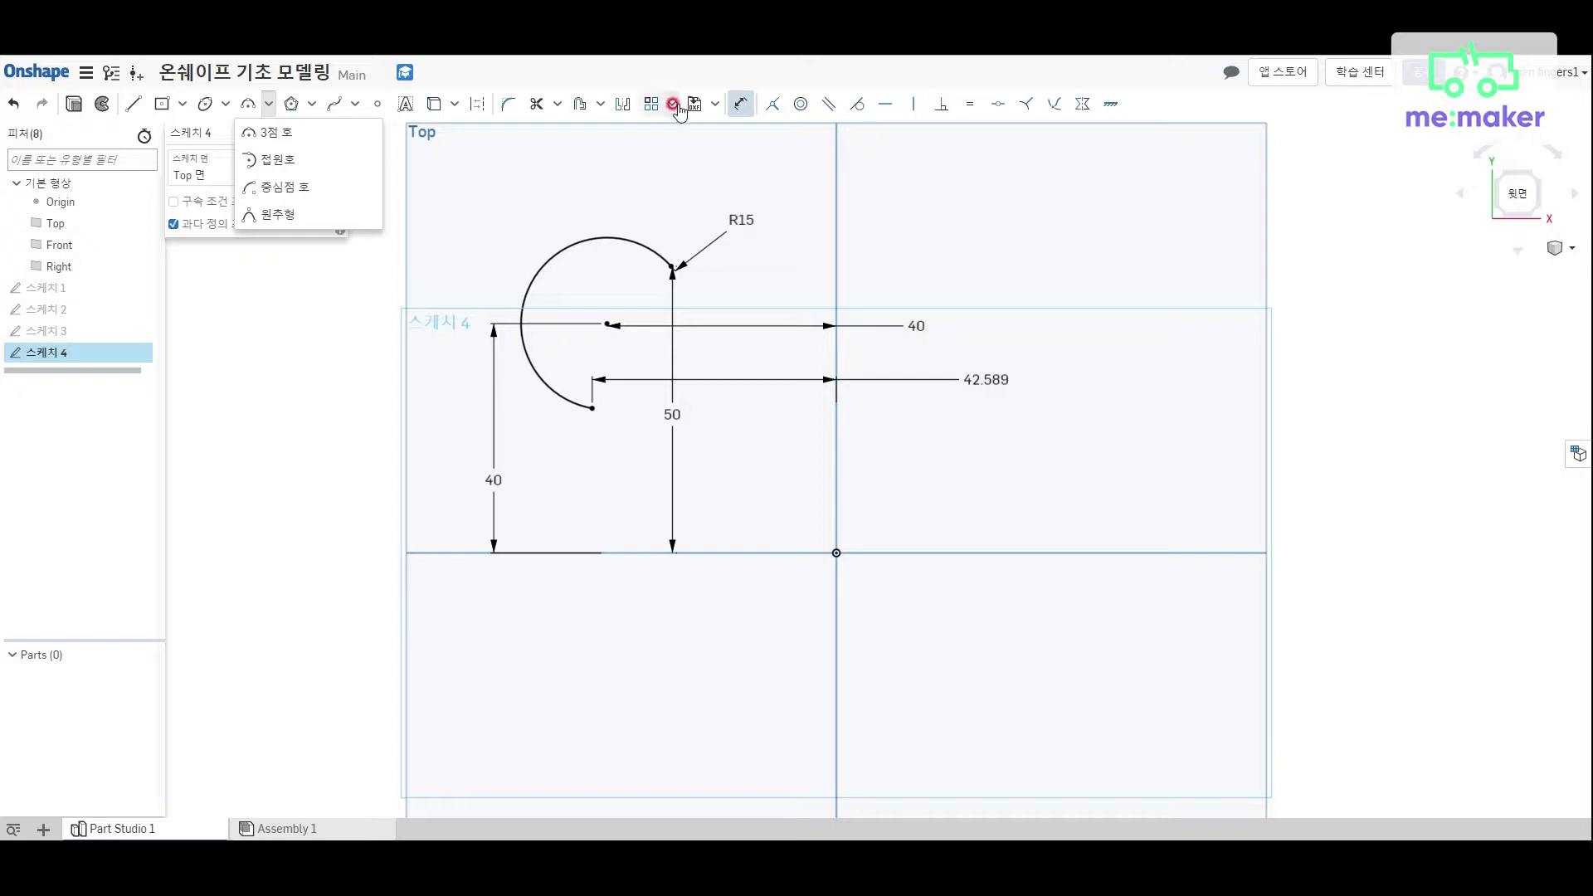
left_click(133, 104)
left_click(902, 267)
left_click(1096, 268)
Dimension the horizontal line's length as 30 mm.
key("u")
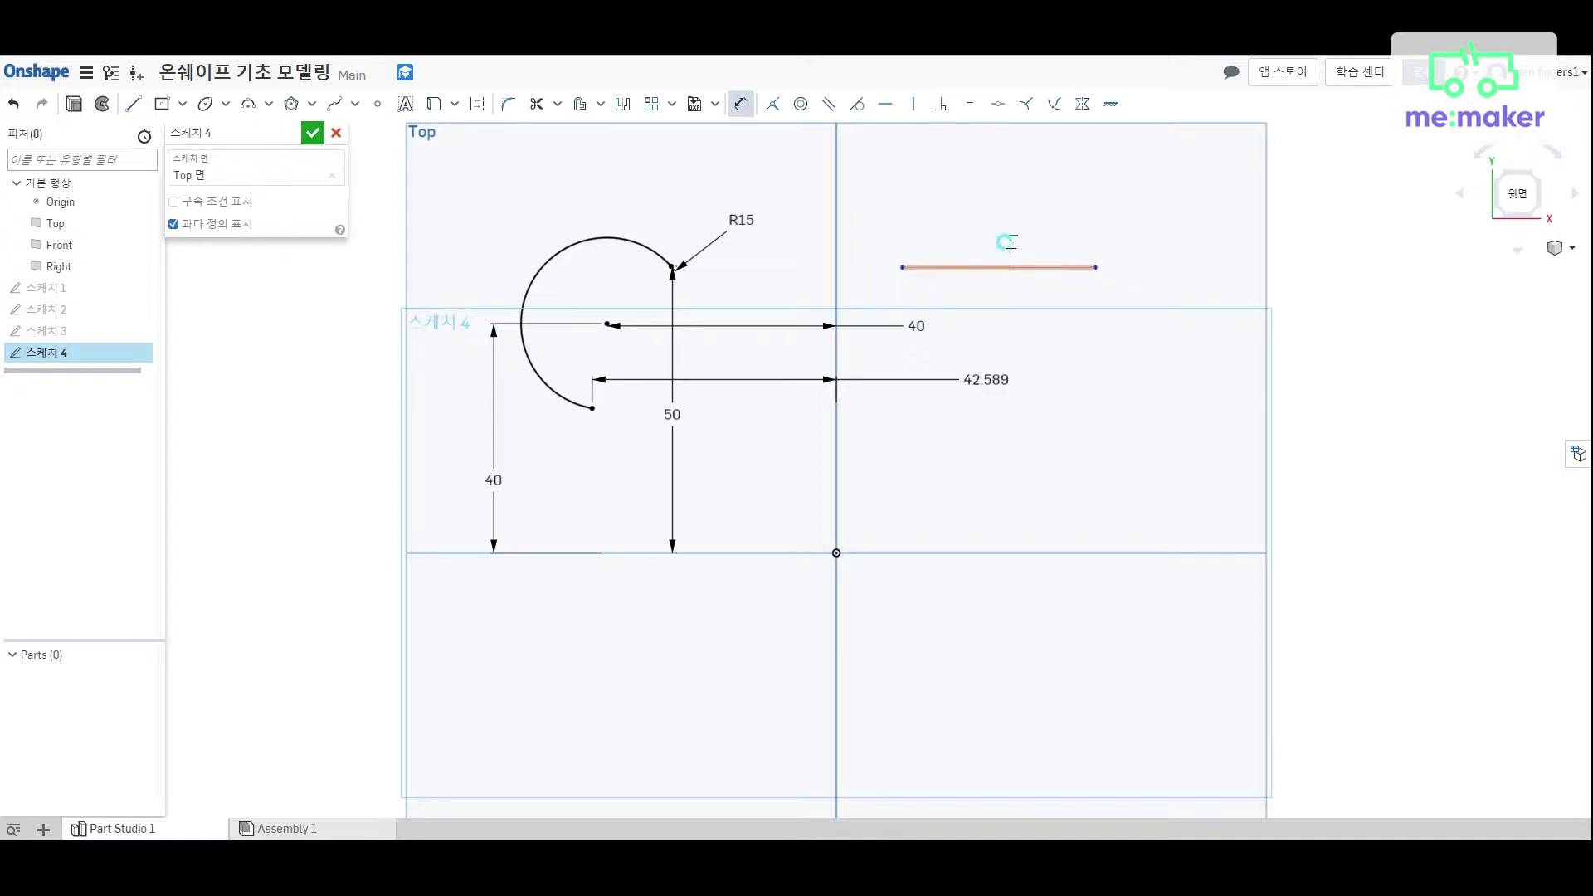
left_click(1008, 246)
left_click(1007, 217)
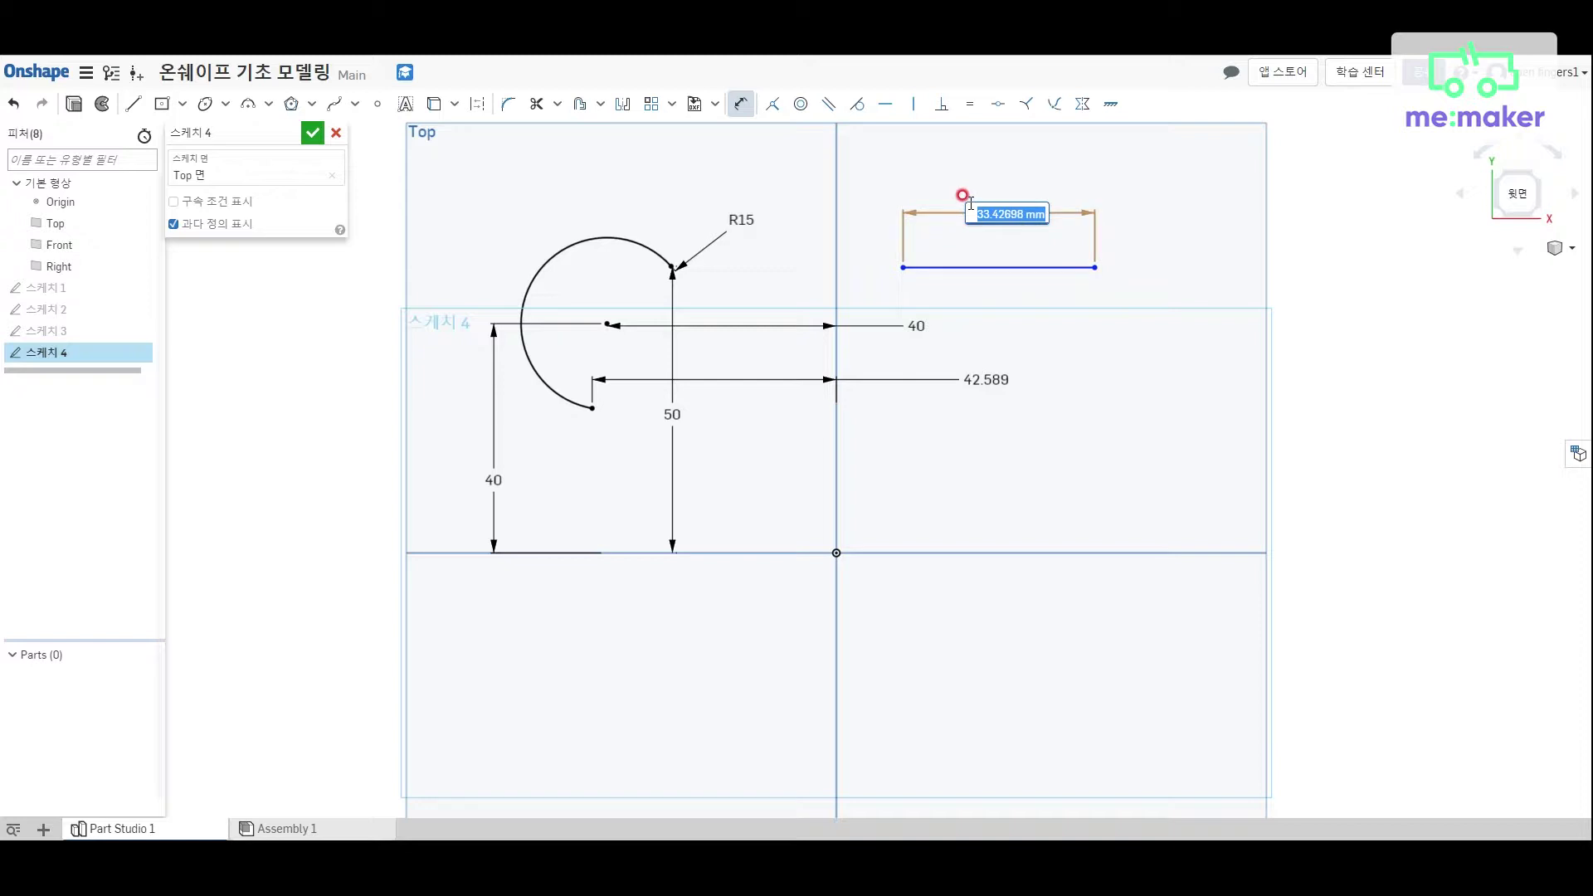
left_click(737, 107)
type("30")
key("Return")
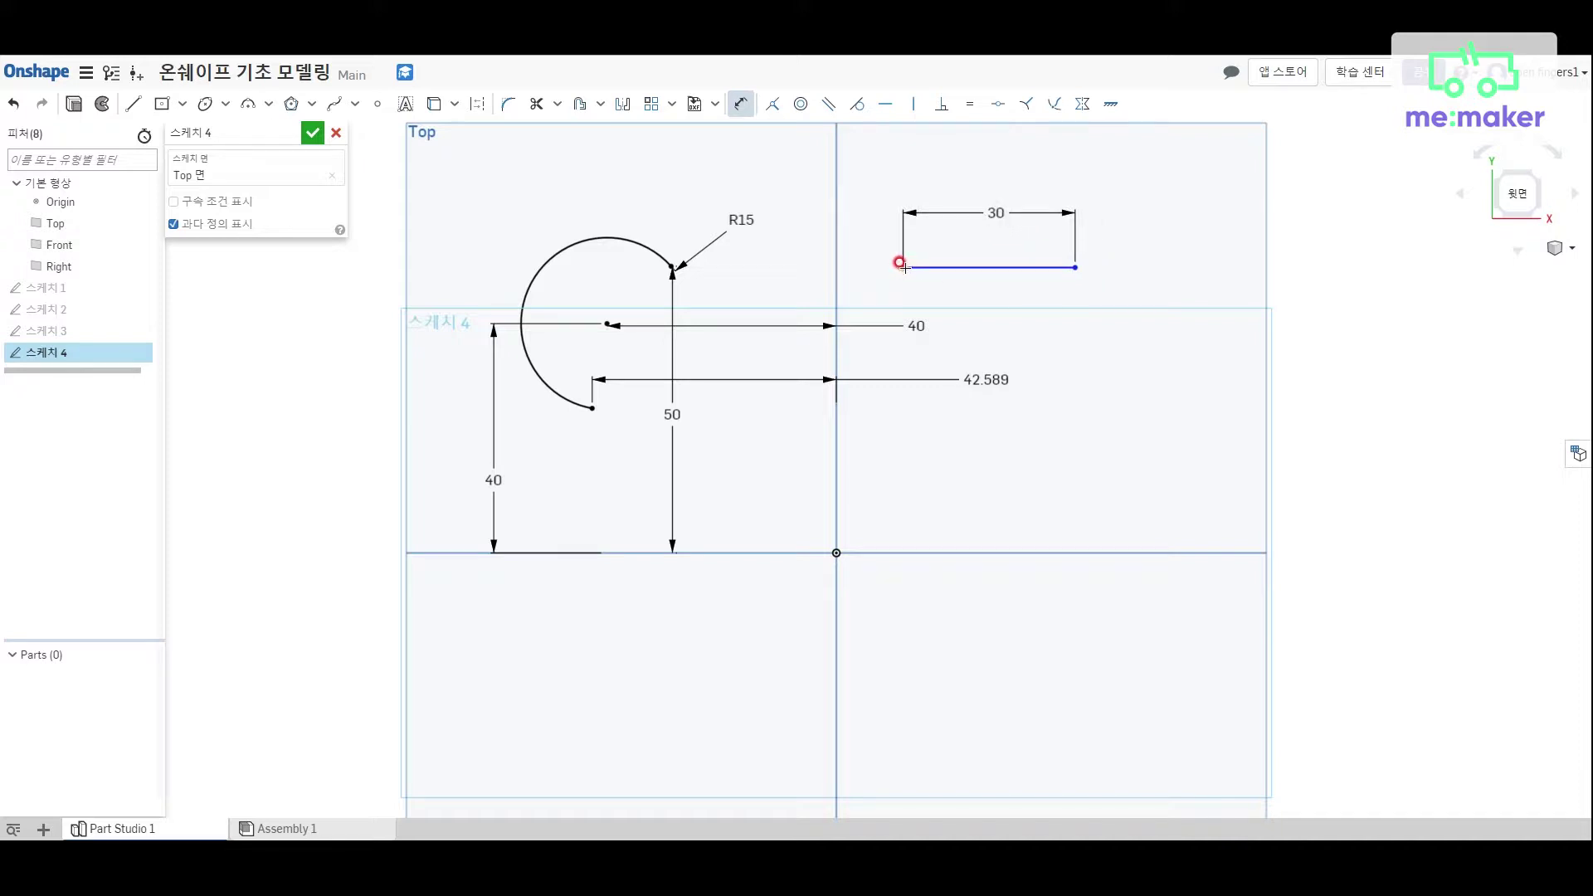
Dimension the line's height above the horizontal axis as 40 mm.
left_click(863, 548)
left_click(949, 433)
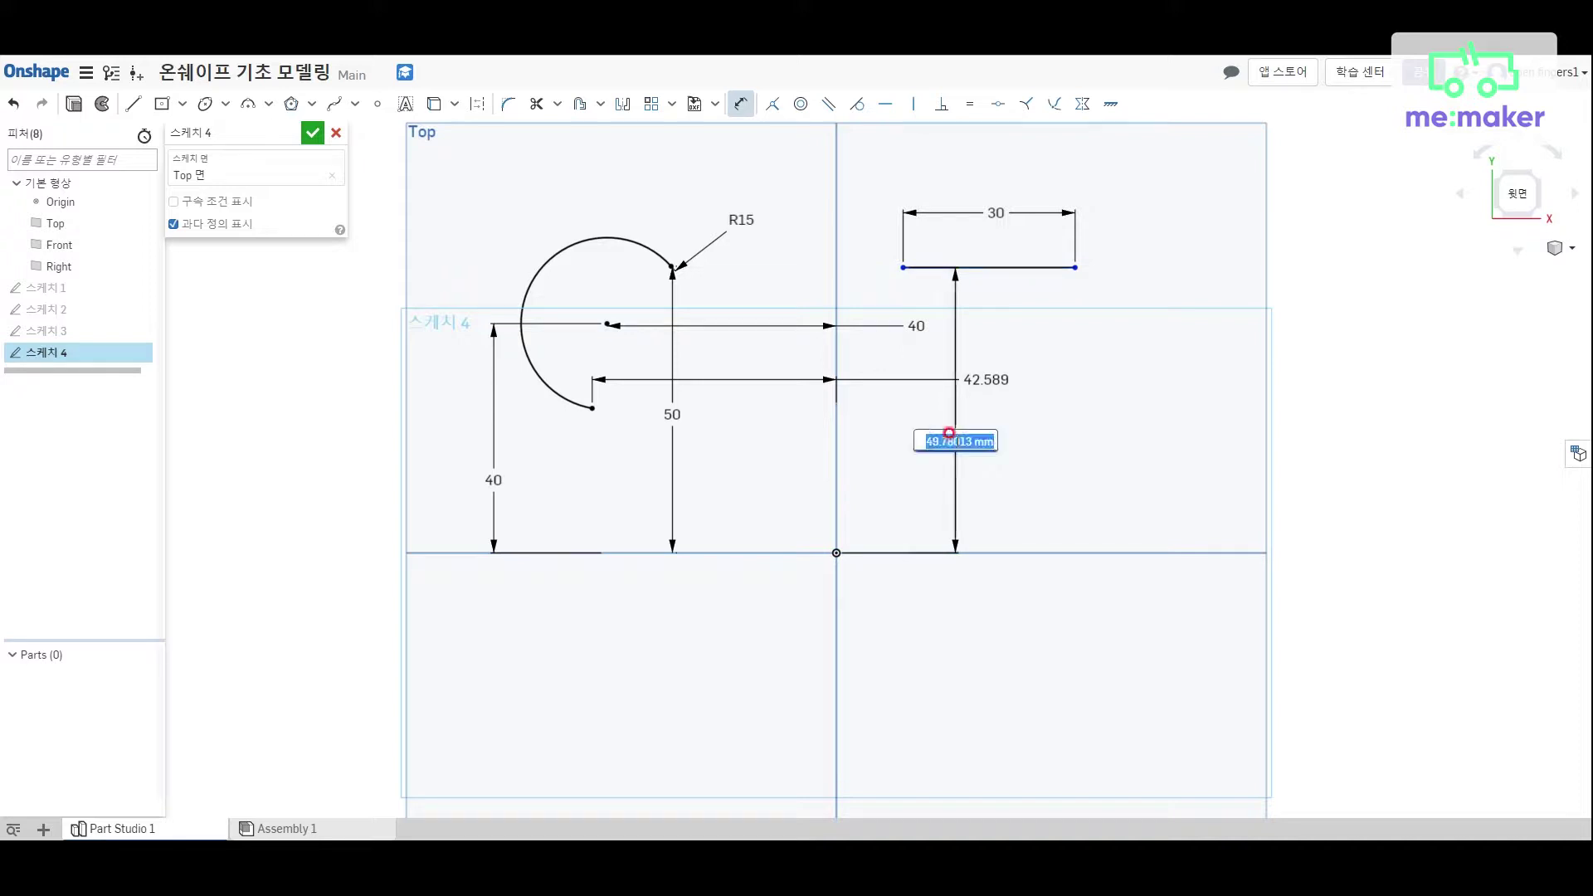
type("40")
key("Return")
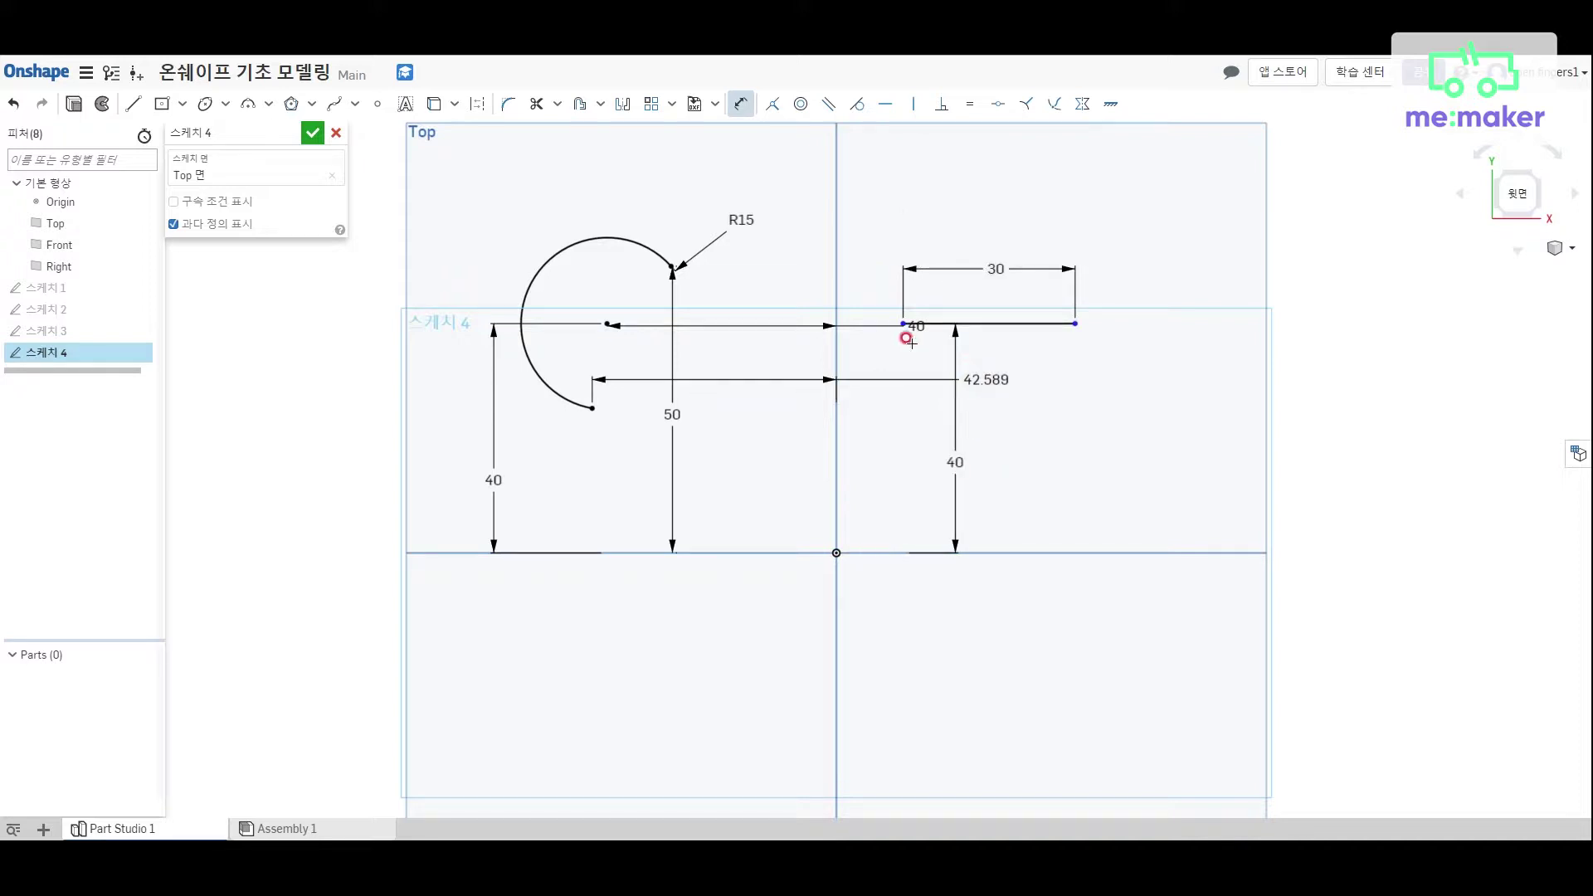
Dimension the horizontal distance from the line's left endpoint to the vertical axis as 40 mm.
left_click(838, 279)
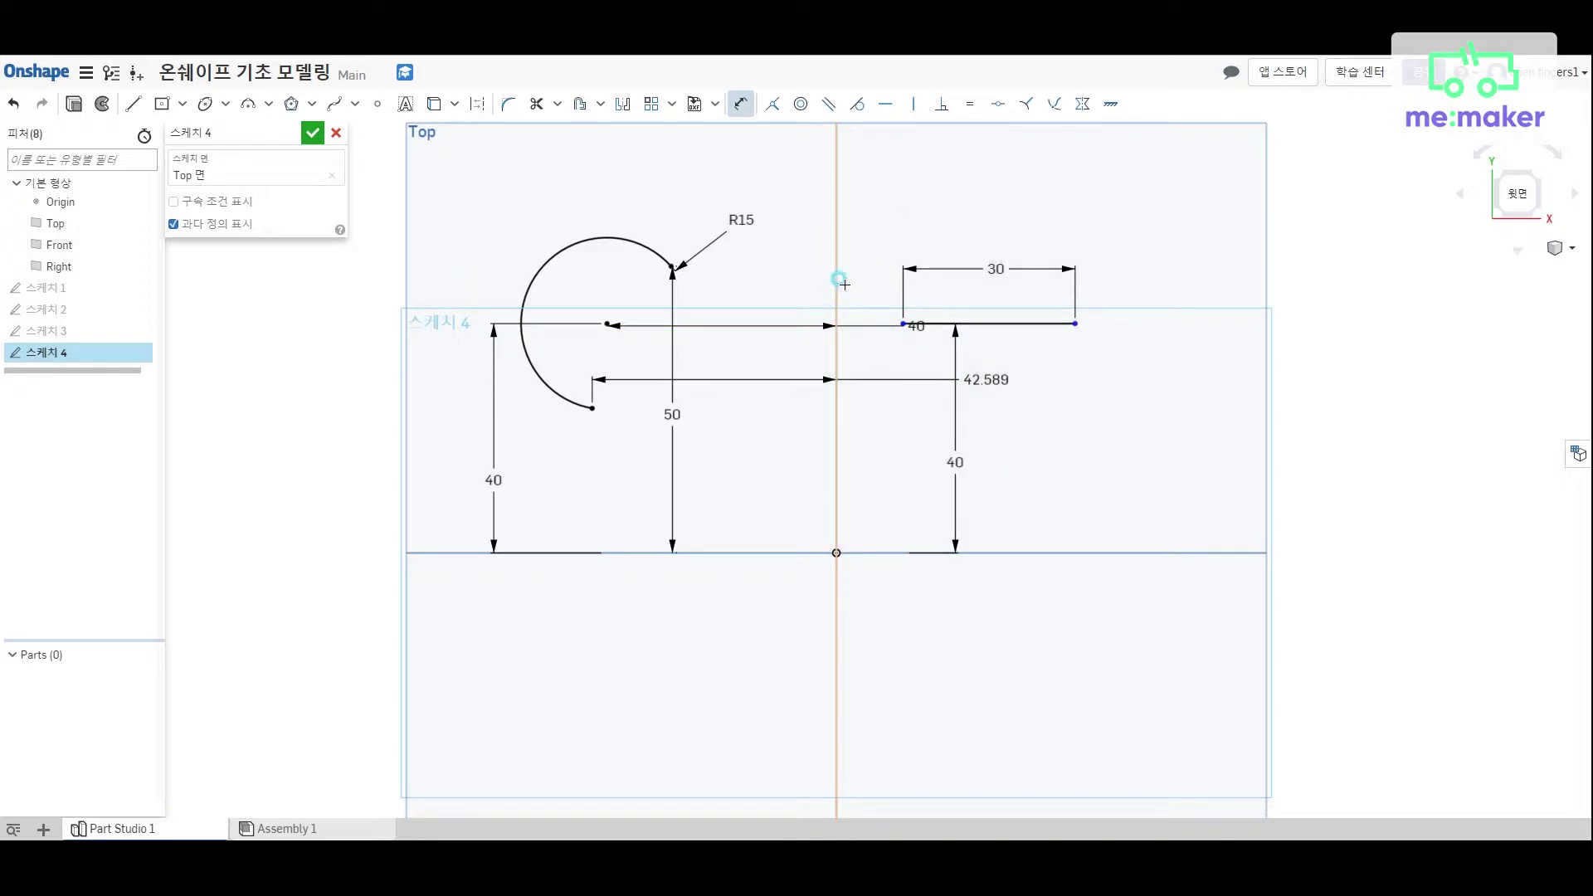
left_click(934, 200)
type("40")
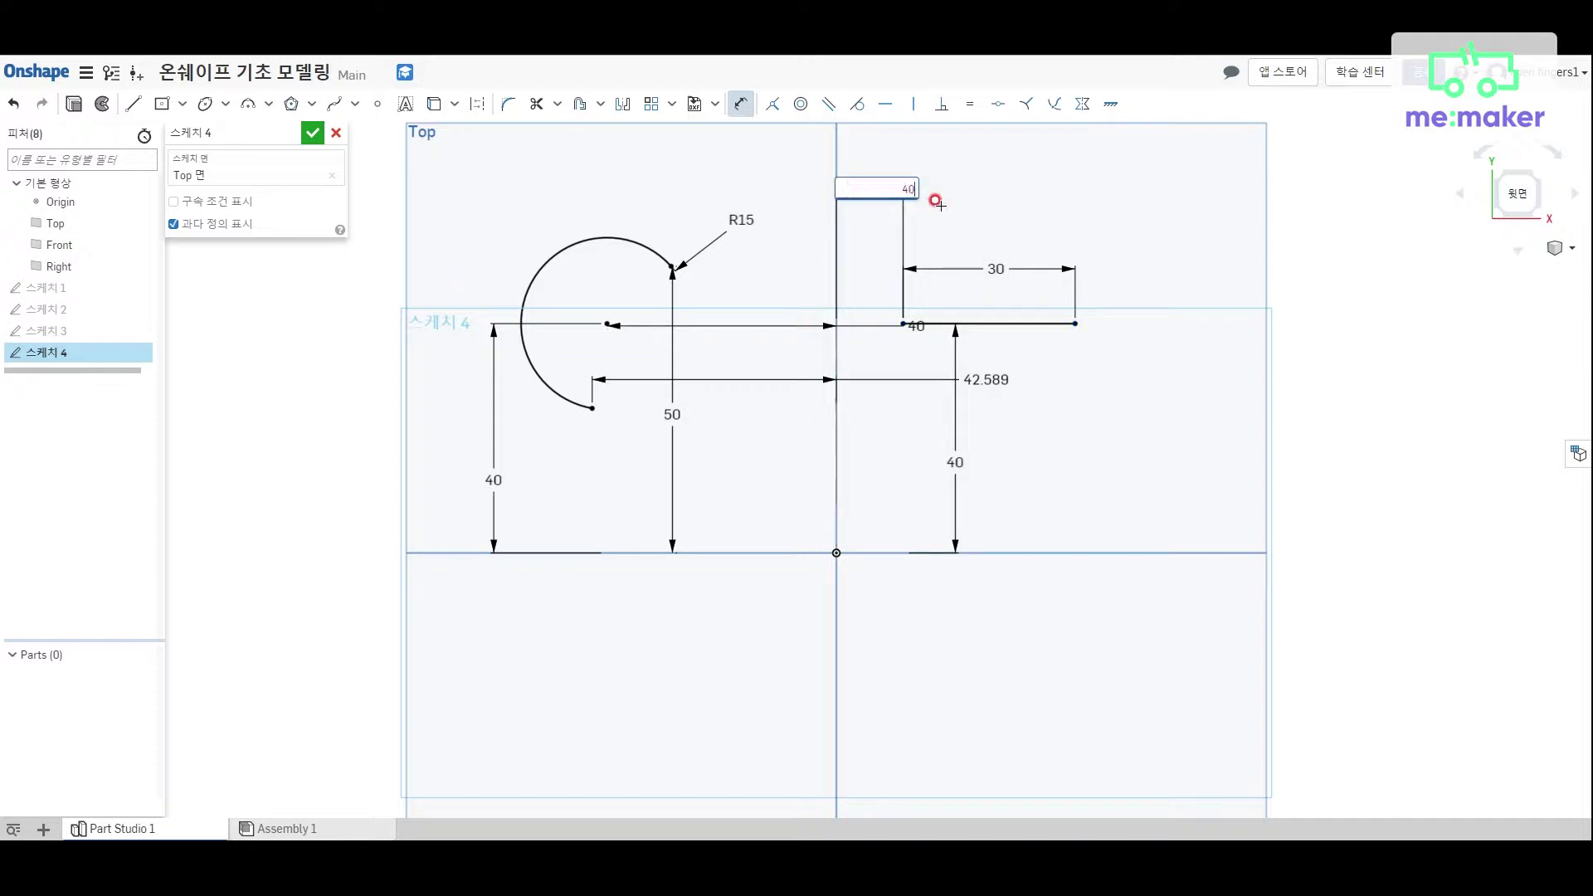
key("Return")
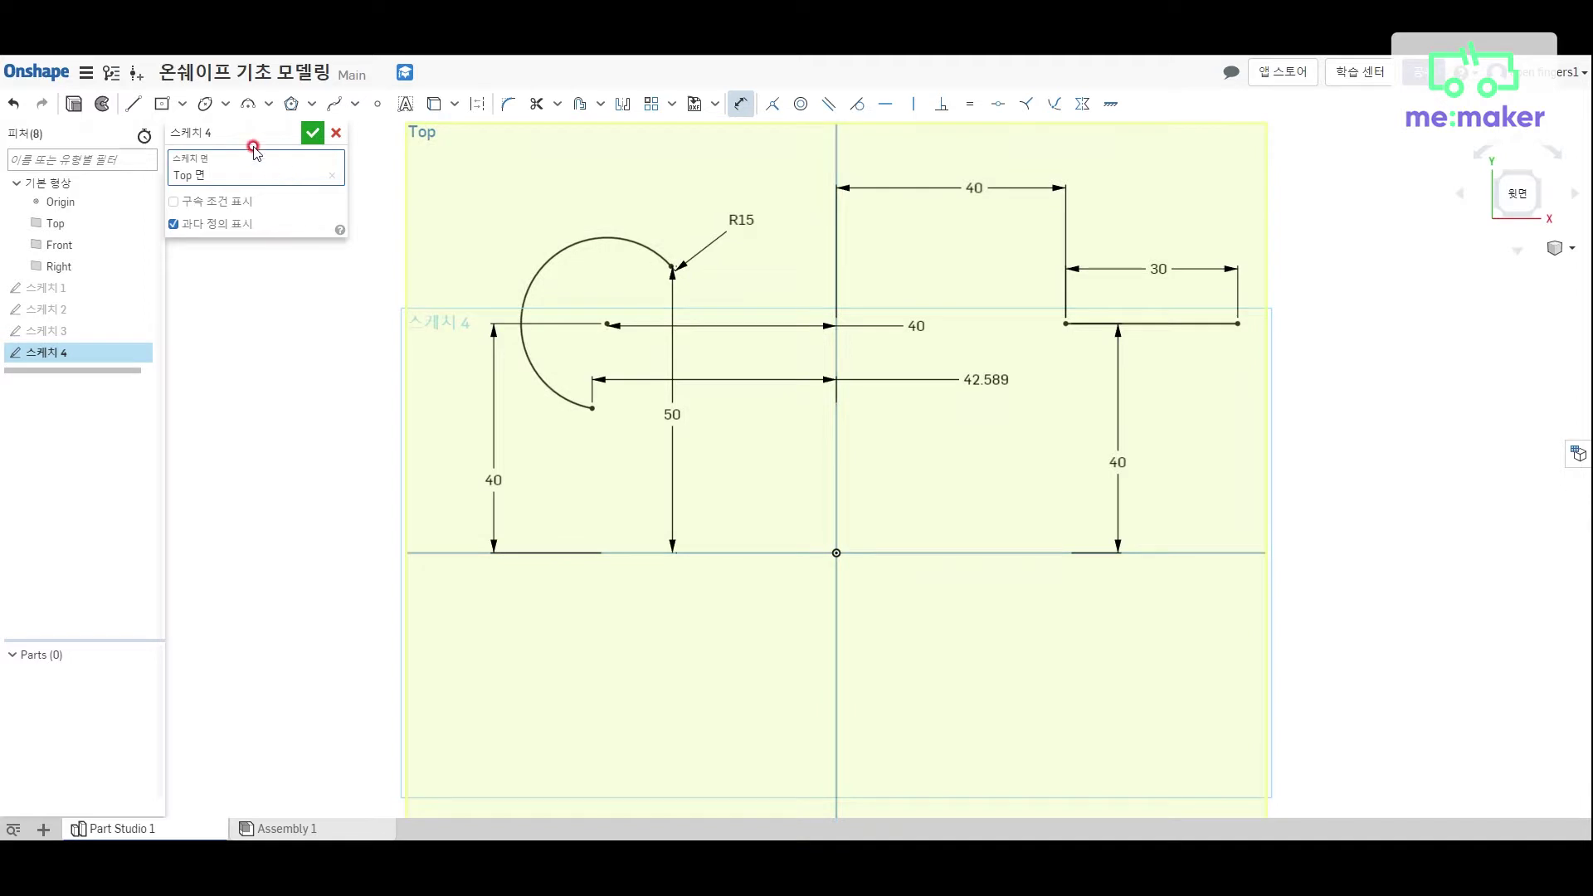
Sketch a tangent arc of about 10 mm radius curving down from the right end of the 30 mm horizontal line.
left_click(265, 106)
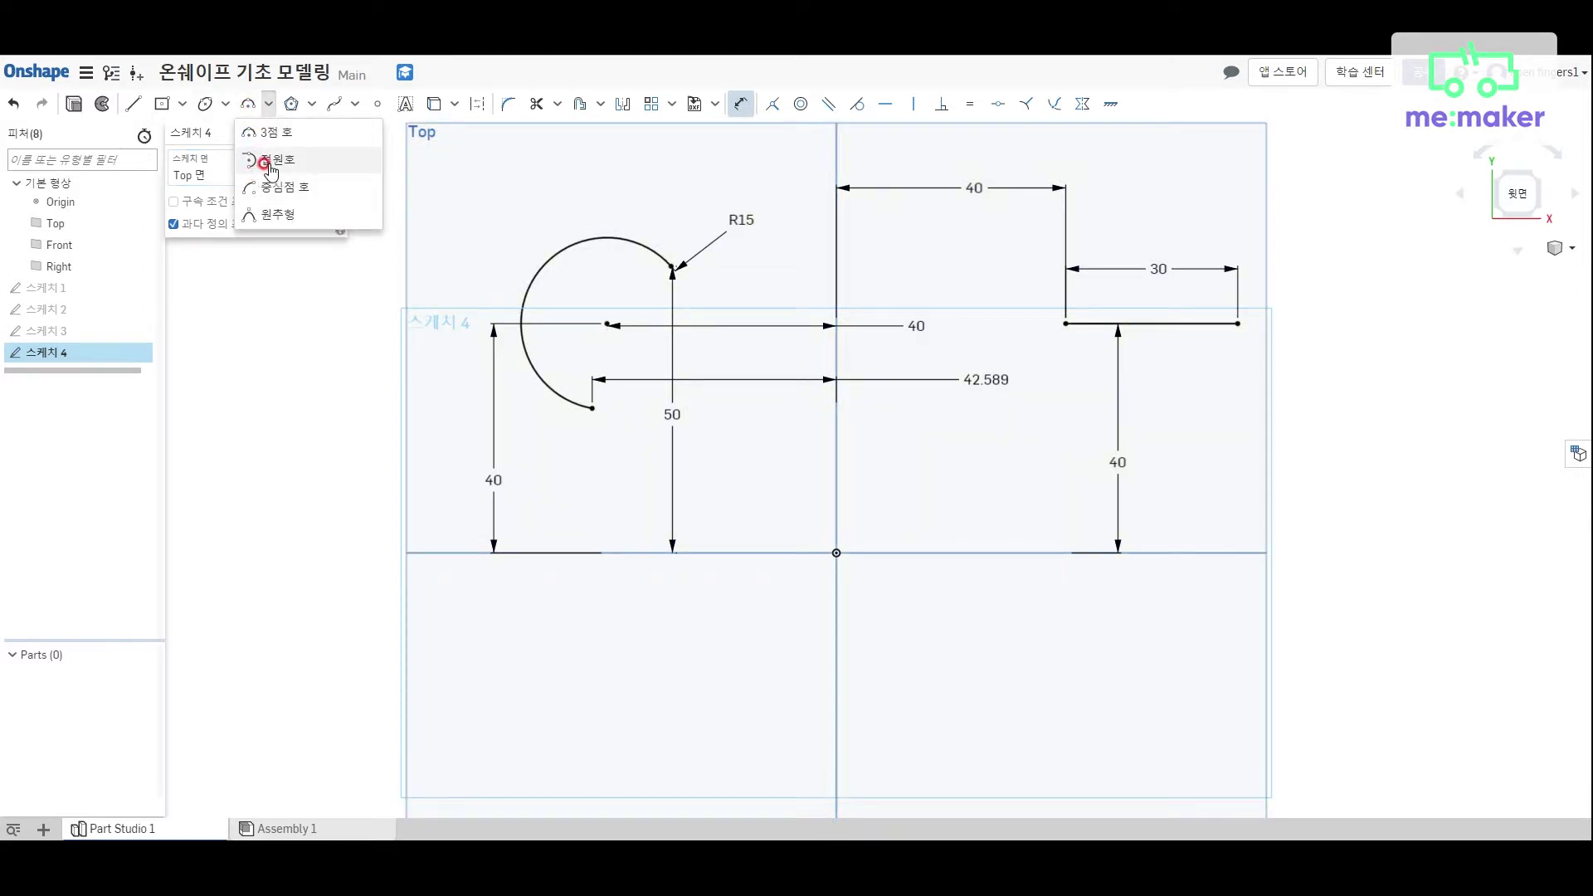
left_click(269, 163)
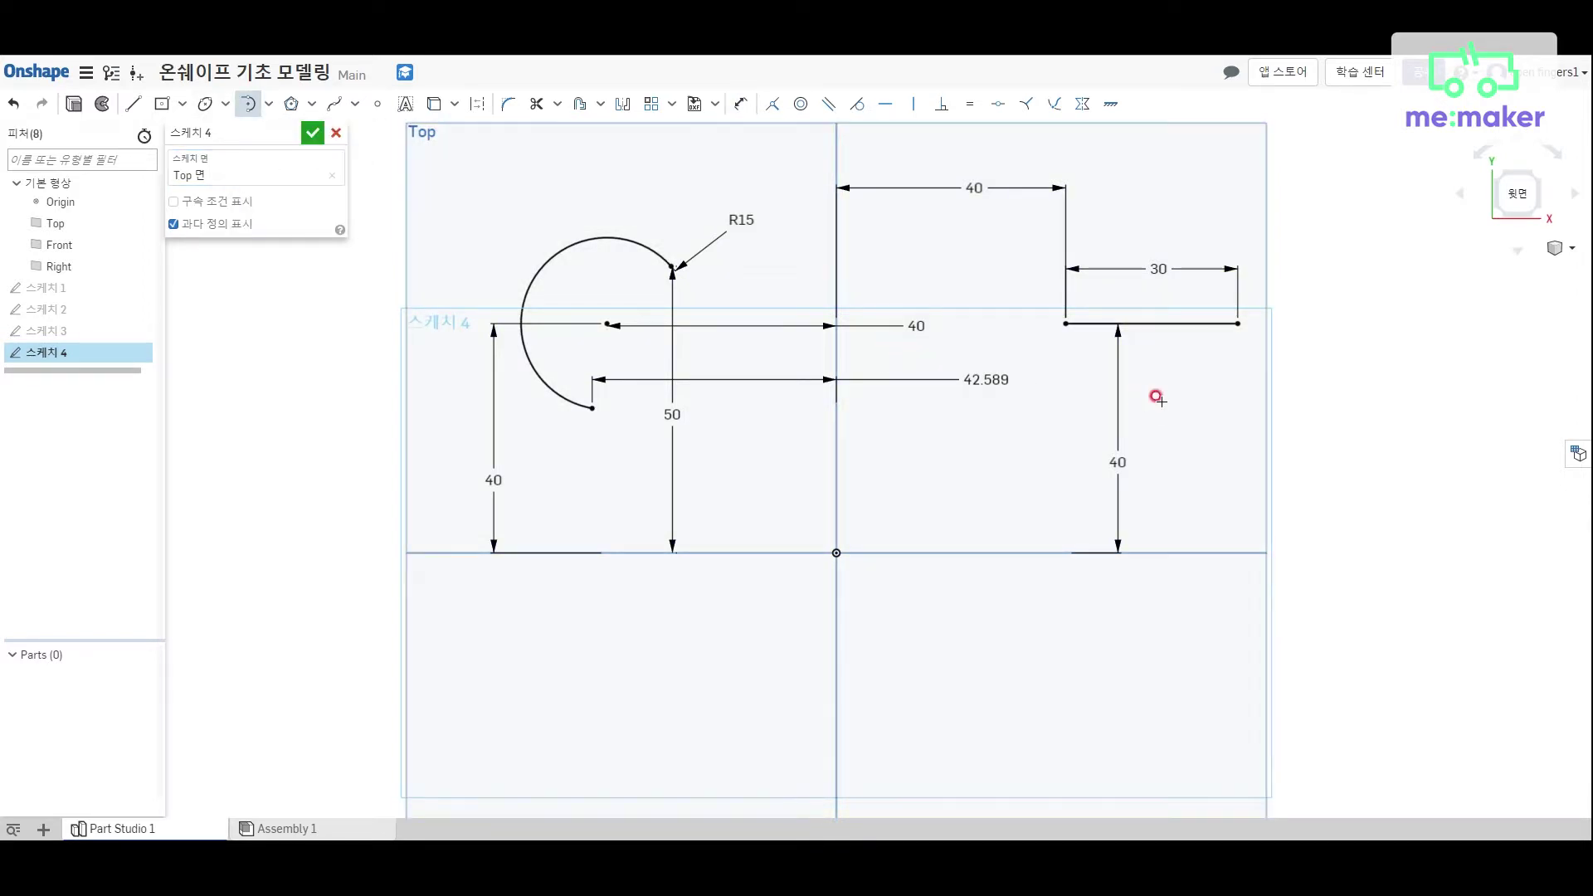
left_click(1237, 325)
left_click(1297, 393)
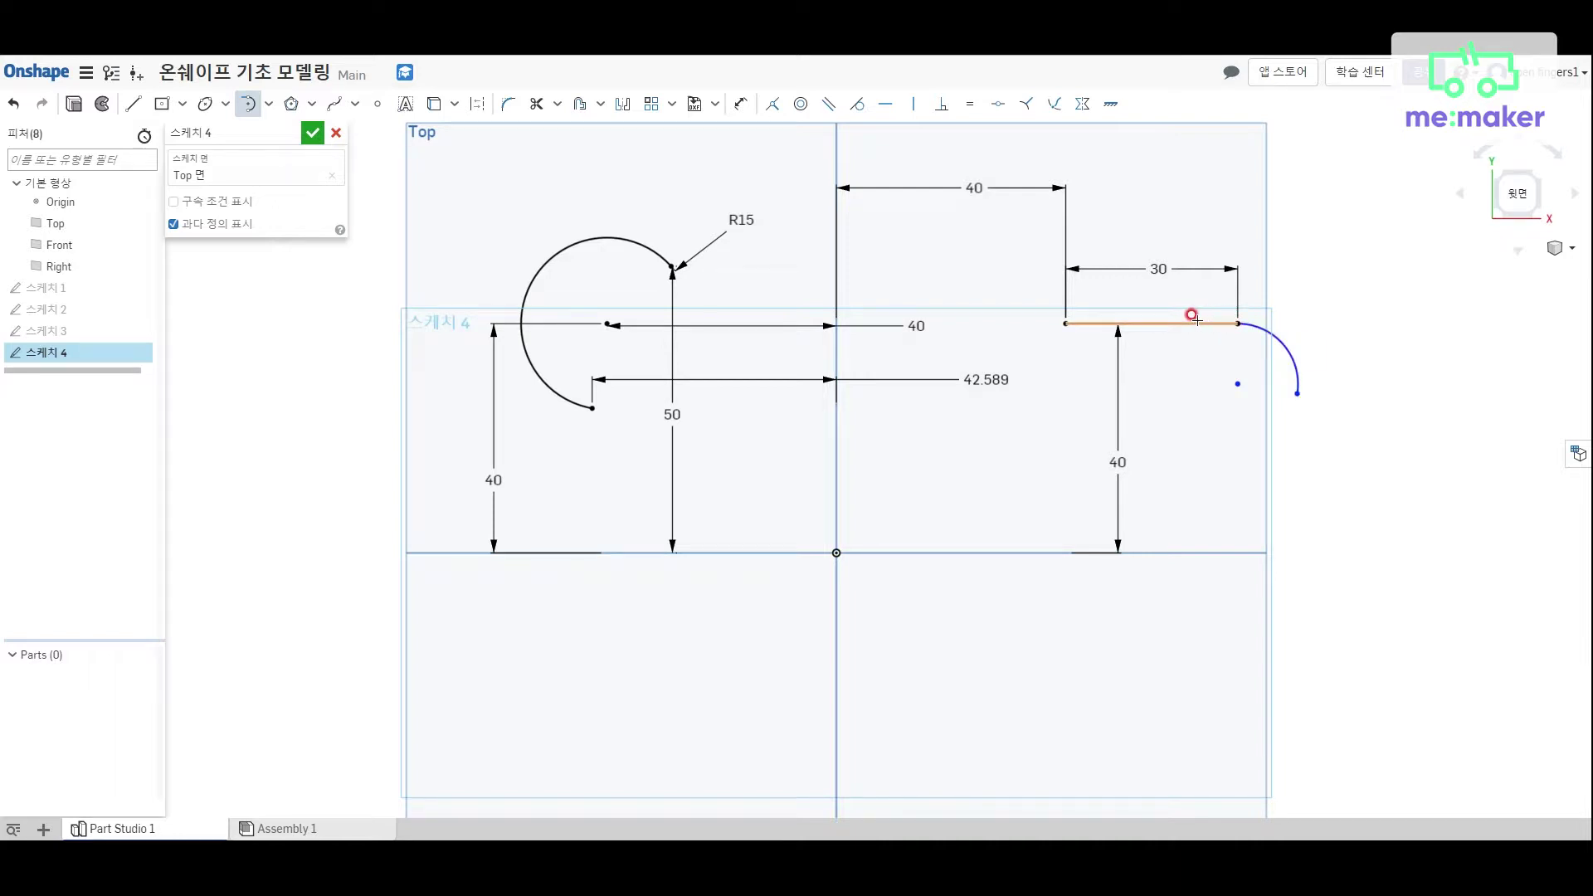
scroll(1238, 320, "down", 5)
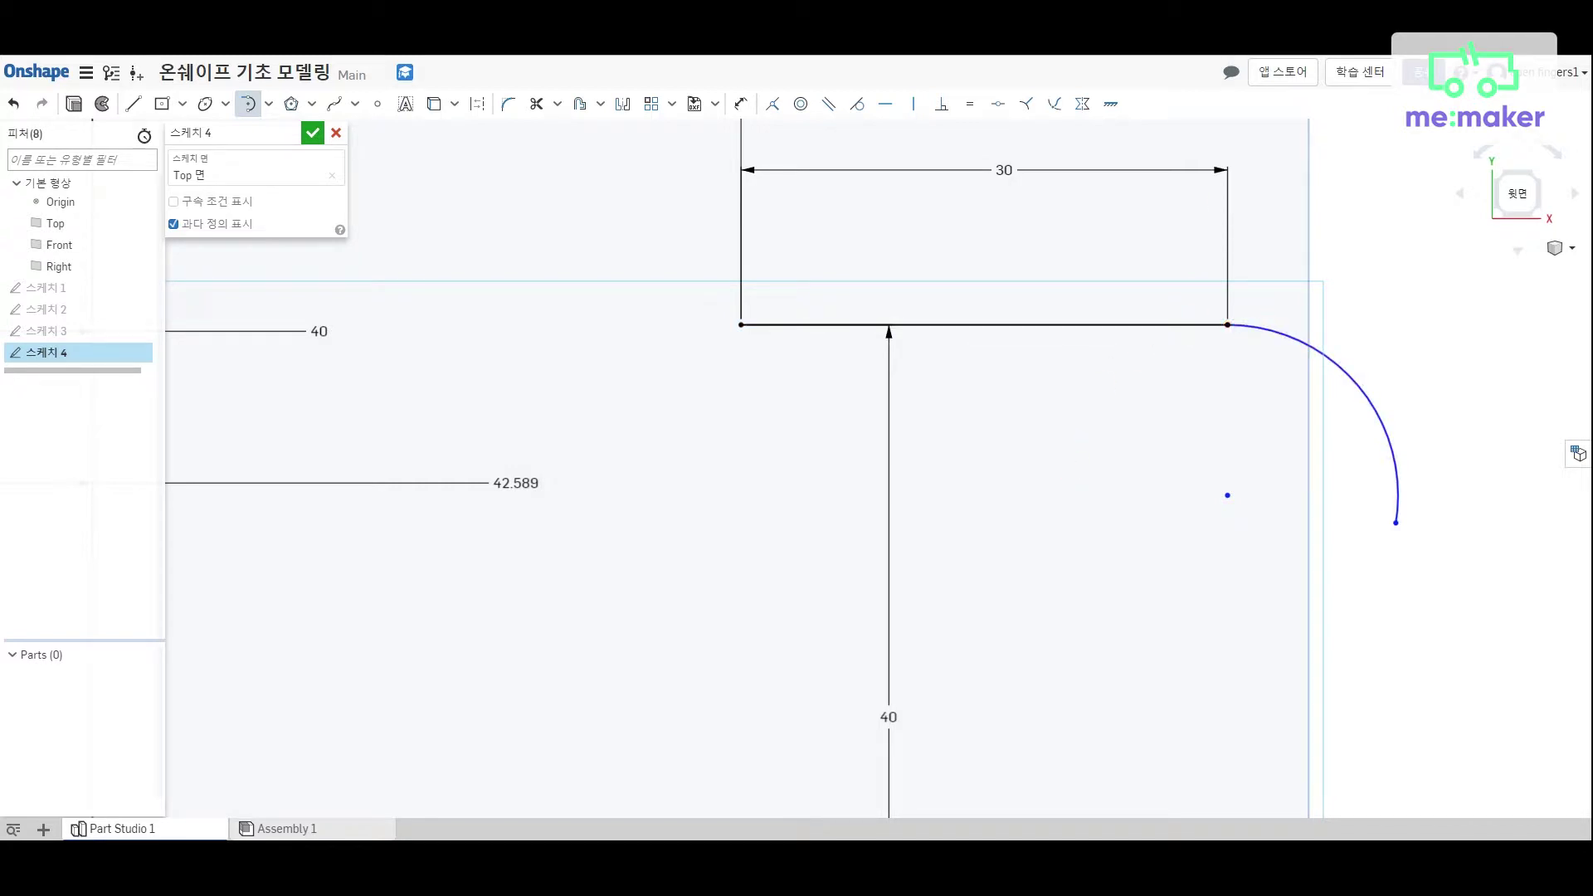
mouse_move(1247, 325)
left_mouse_down()
mouse_move(1173, 346)
mouse_move(1096, 409)
mouse_move(1076, 524)
mouse_move(1163, 345)
mouse_move(1257, 331)
left_mouse_up()
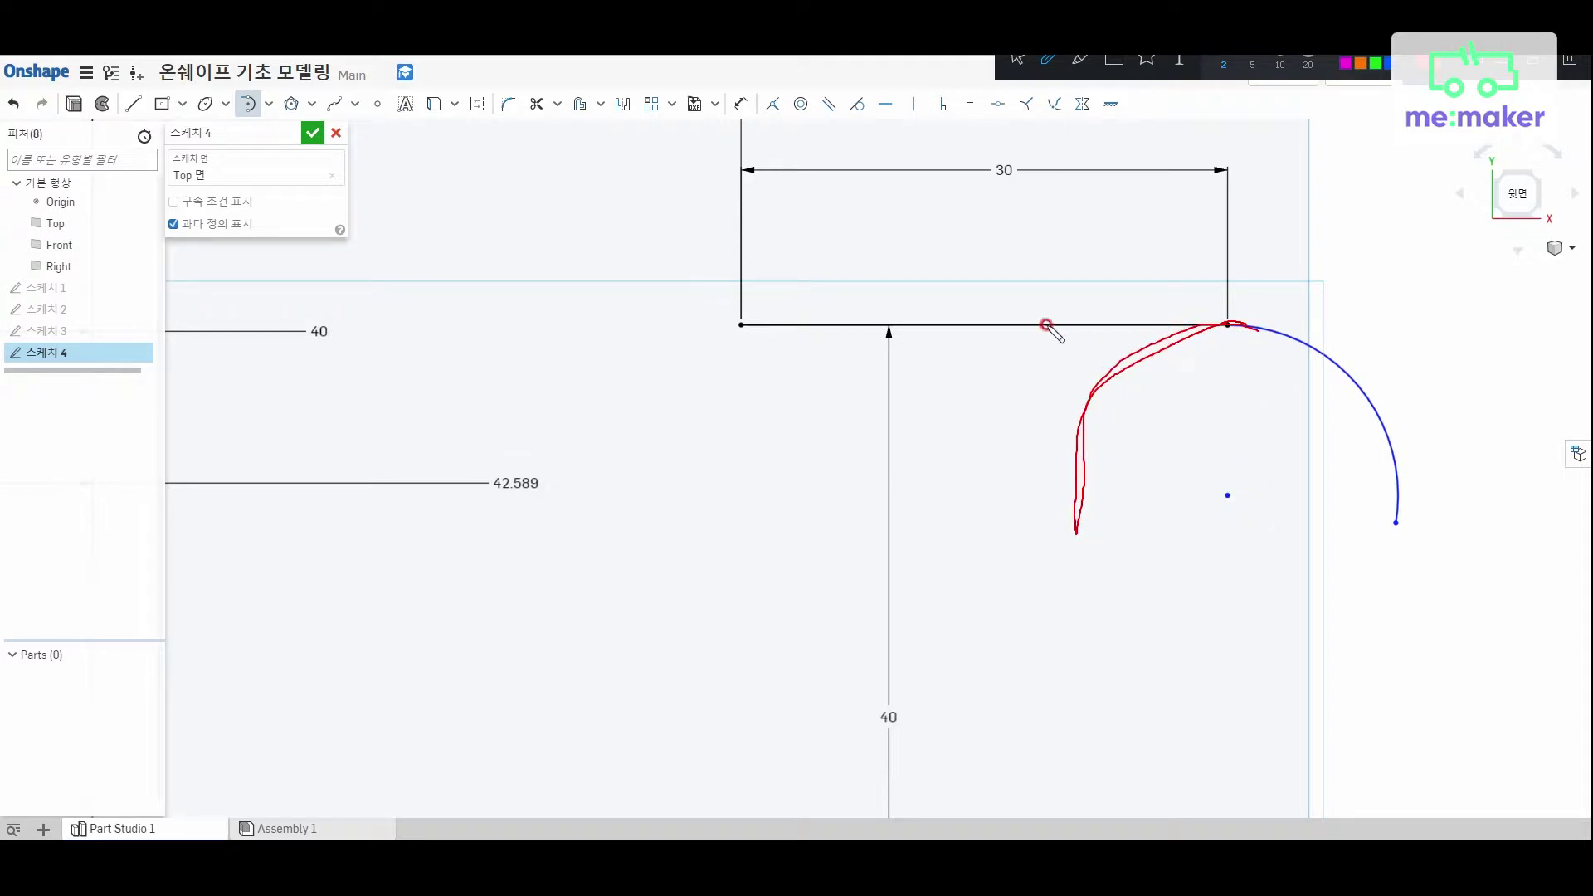
left_click_drag(973, 320, 1194, 322)
key("Escape")
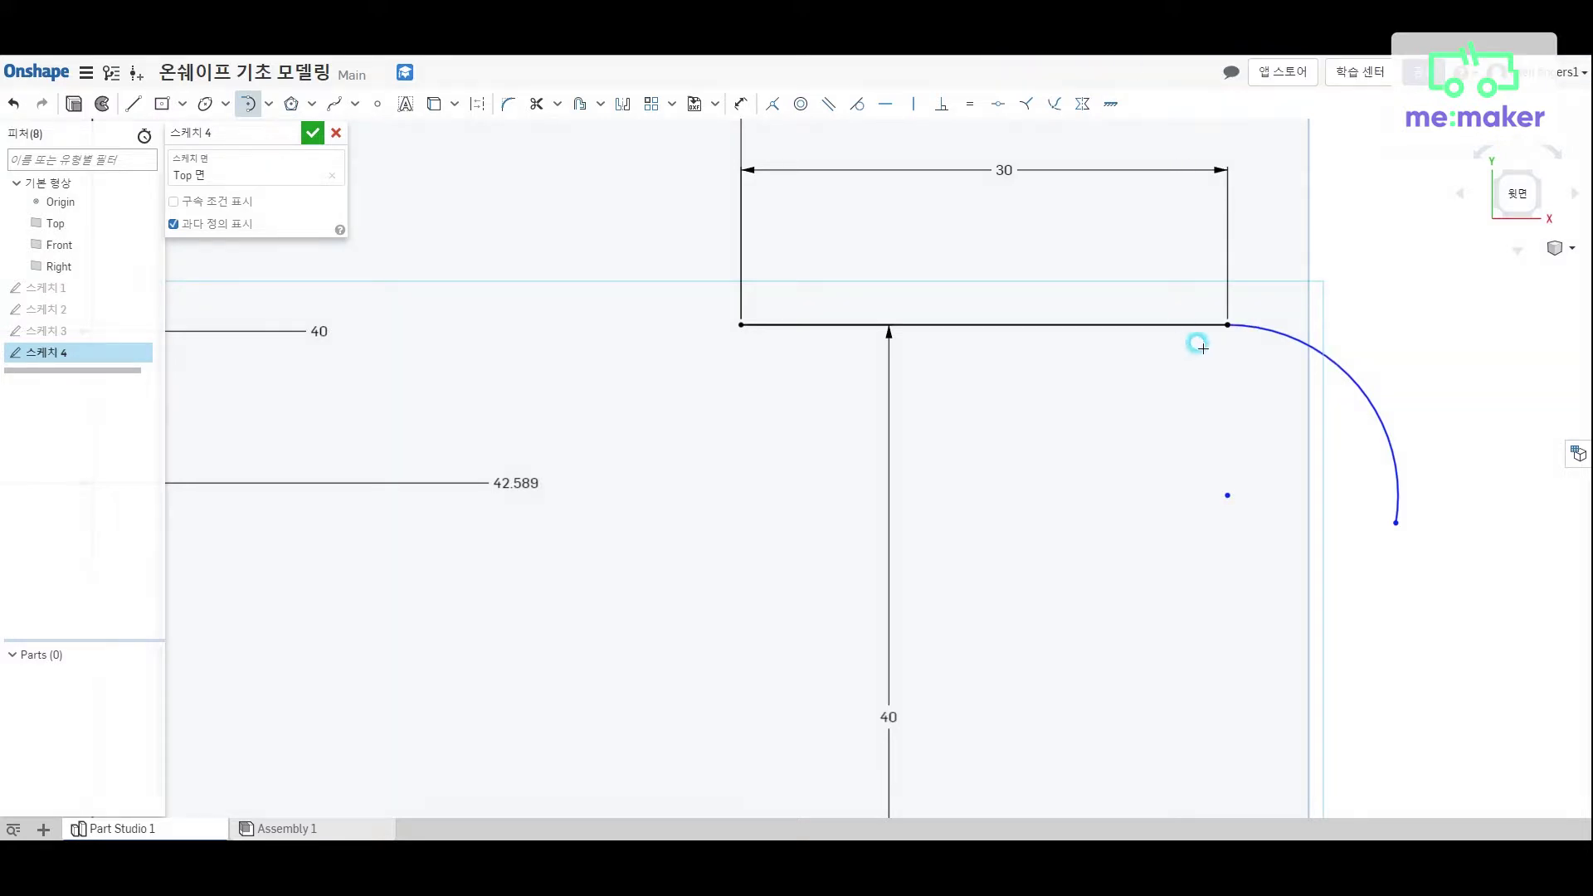
Pull the tangent arc's free end round to nearly a half circle and constrain it vertically with the arc's center.
left_click(1396, 522)
key("Escape")
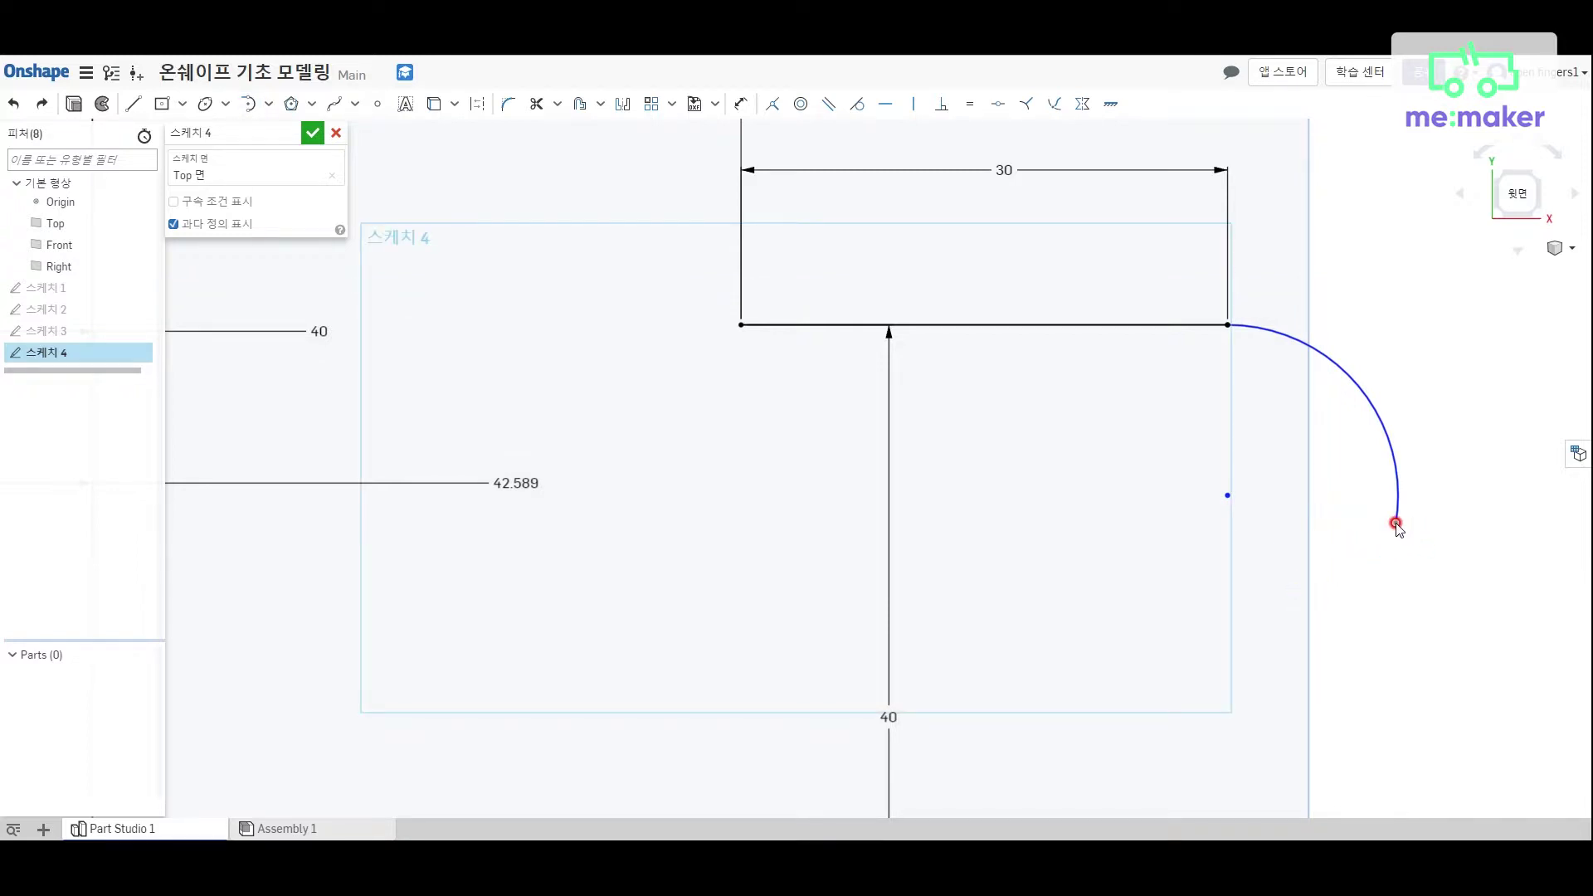
left_click(1348, 580)
left_click_drag(1348, 580, 1245, 661)
left_click(1227, 496)
left_click(1237, 658)
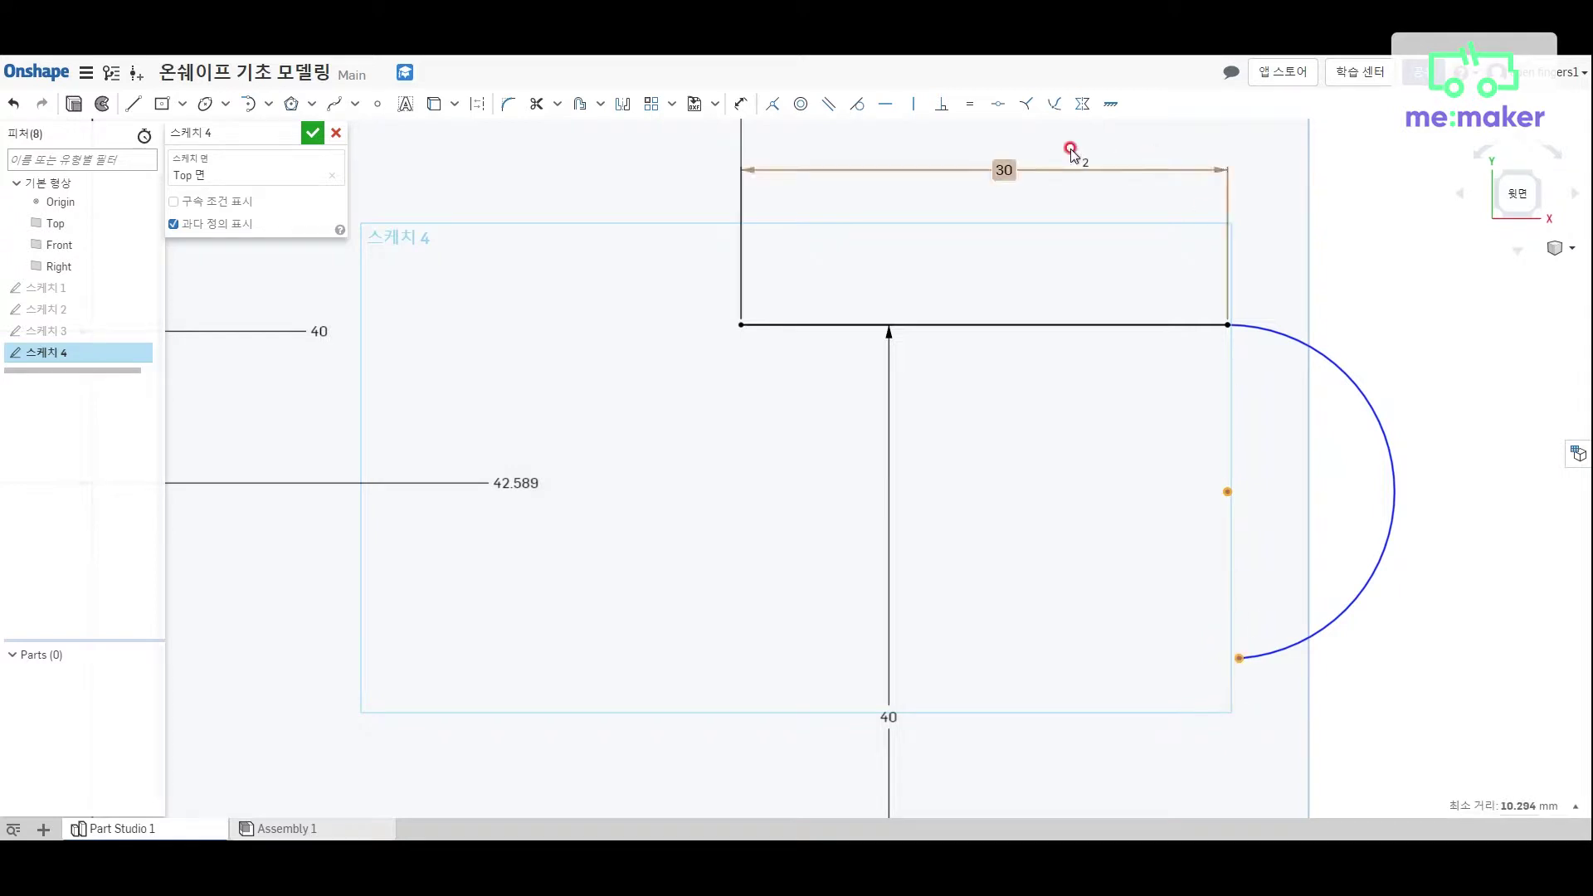
left_click(909, 105)
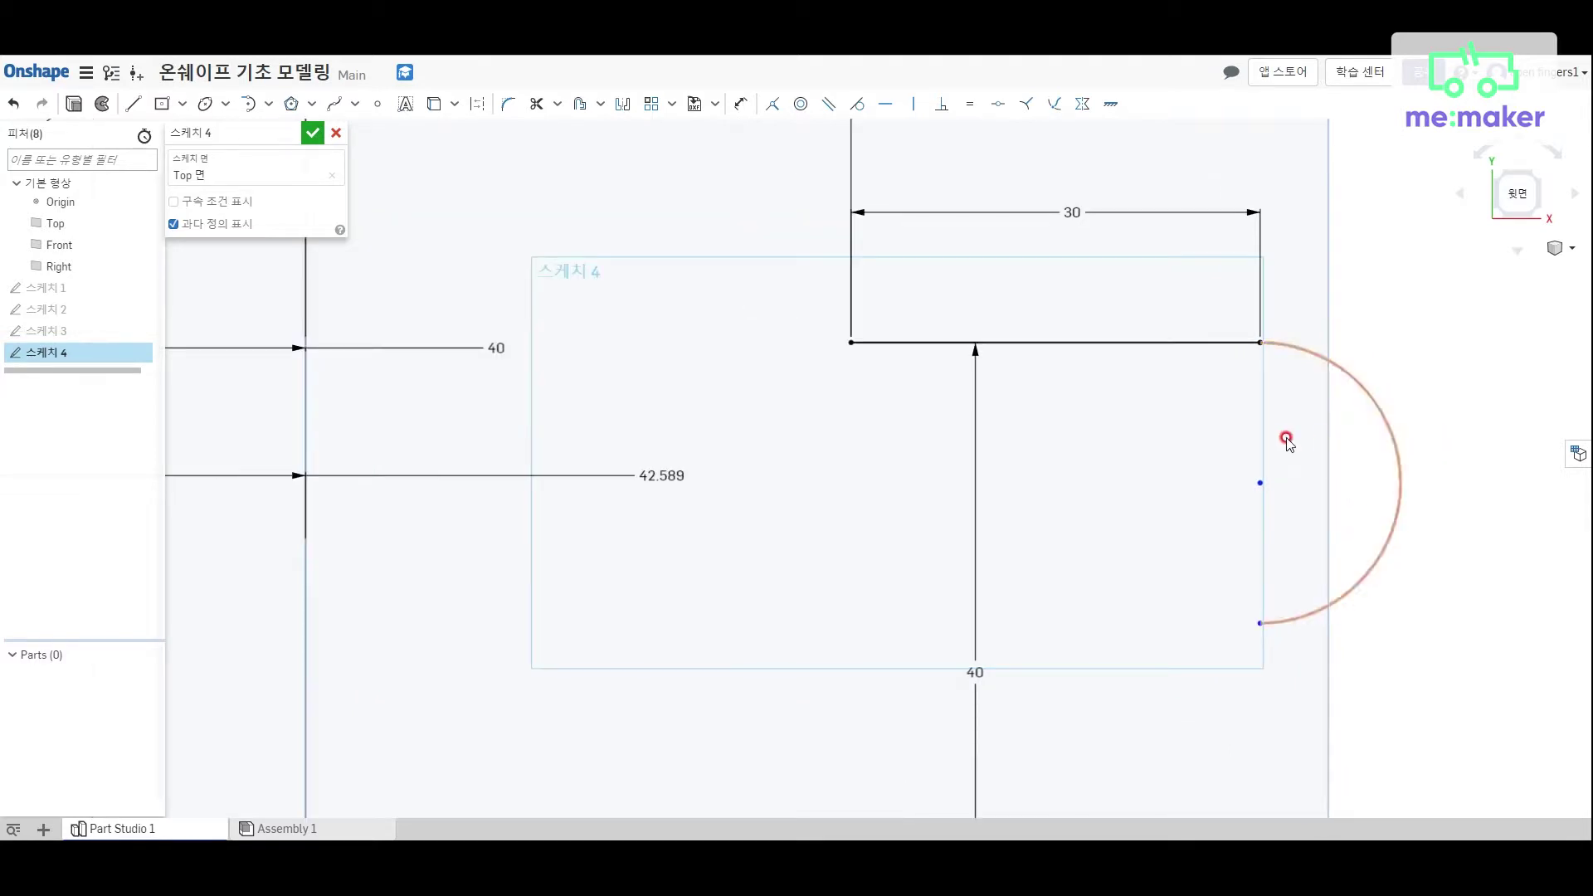
Dimension the height of the tangent arc's center above the horizontal axis as 30 mm.
scroll(1348, 442, "down", 3)
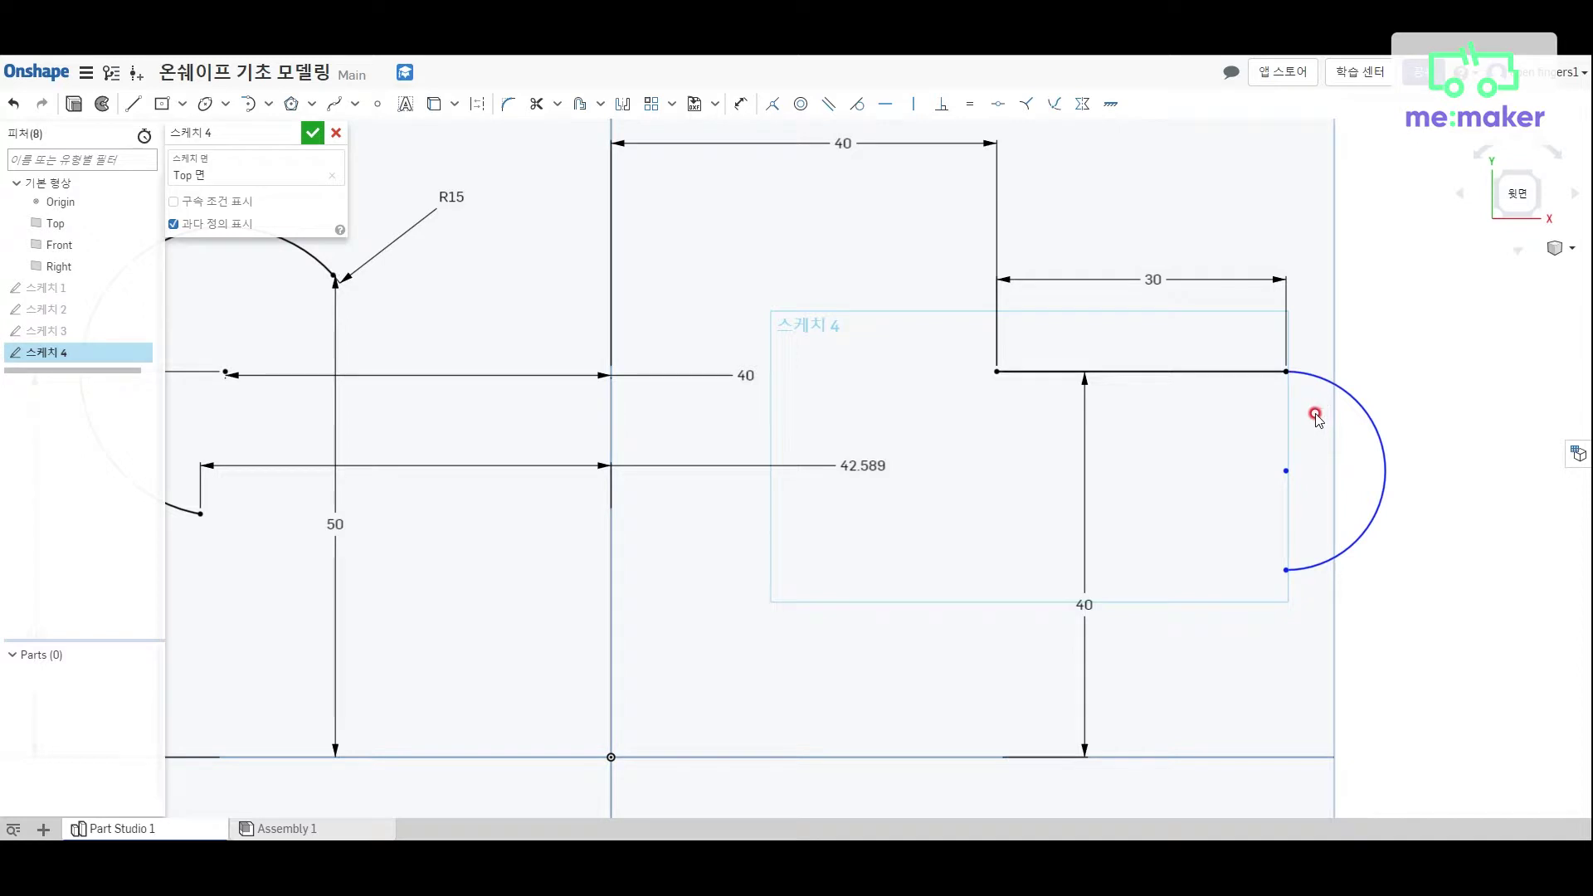
left_click(740, 103)
left_click(1047, 732)
left_click(1365, 531)
left_click(1378, 647)
type("30")
key("Return")
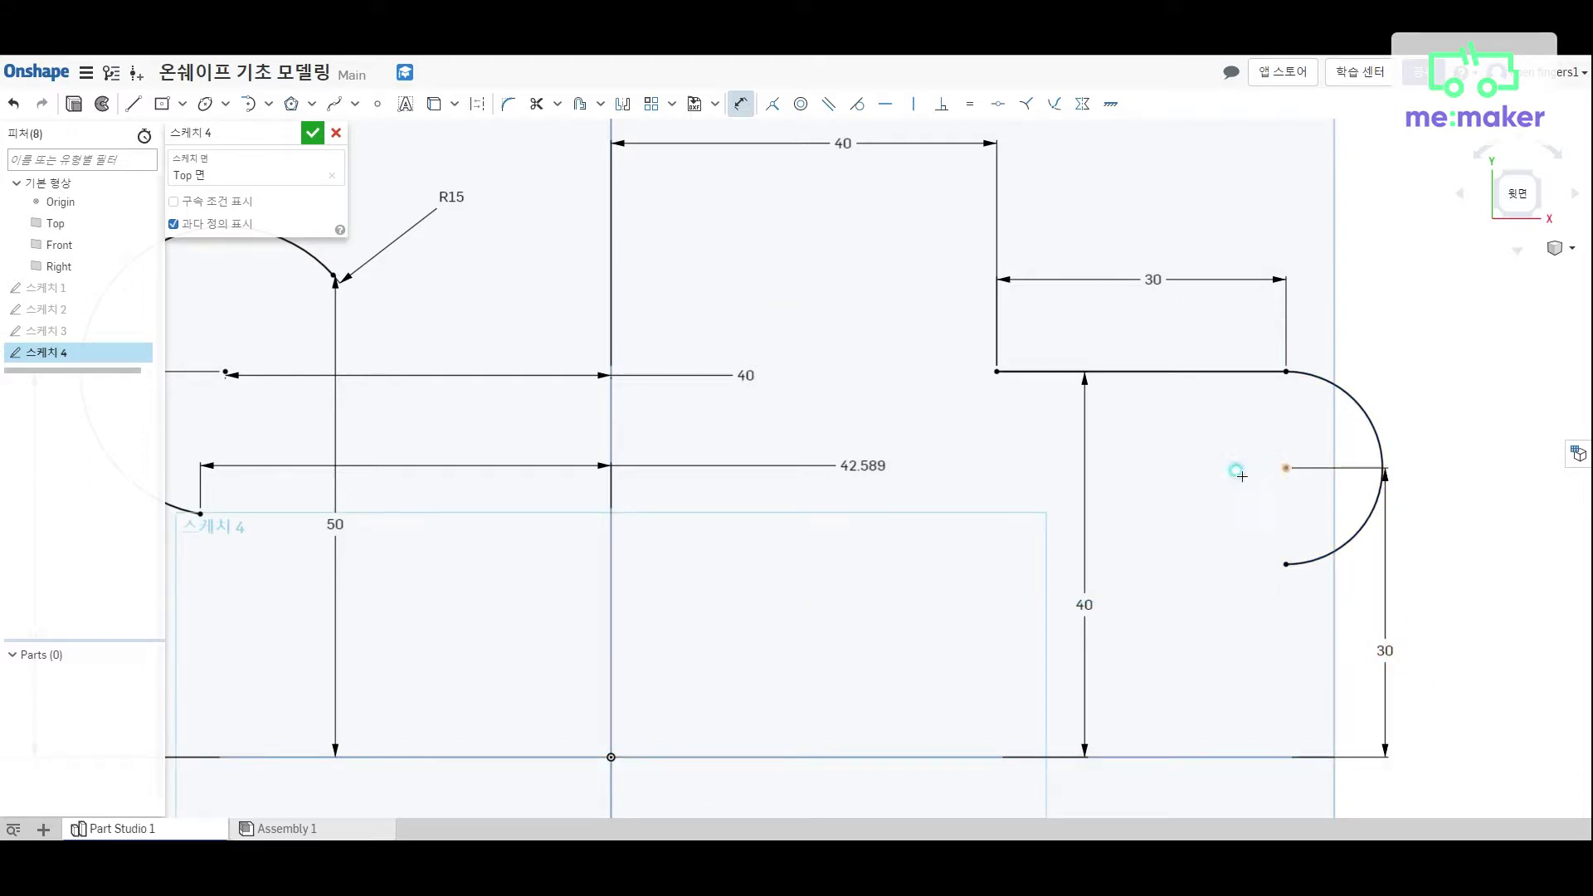
Add a driven dimension for the horizontal distance between the tangent arc's center and the vertical axis.
left_click(604, 471)
left_click(1286, 468)
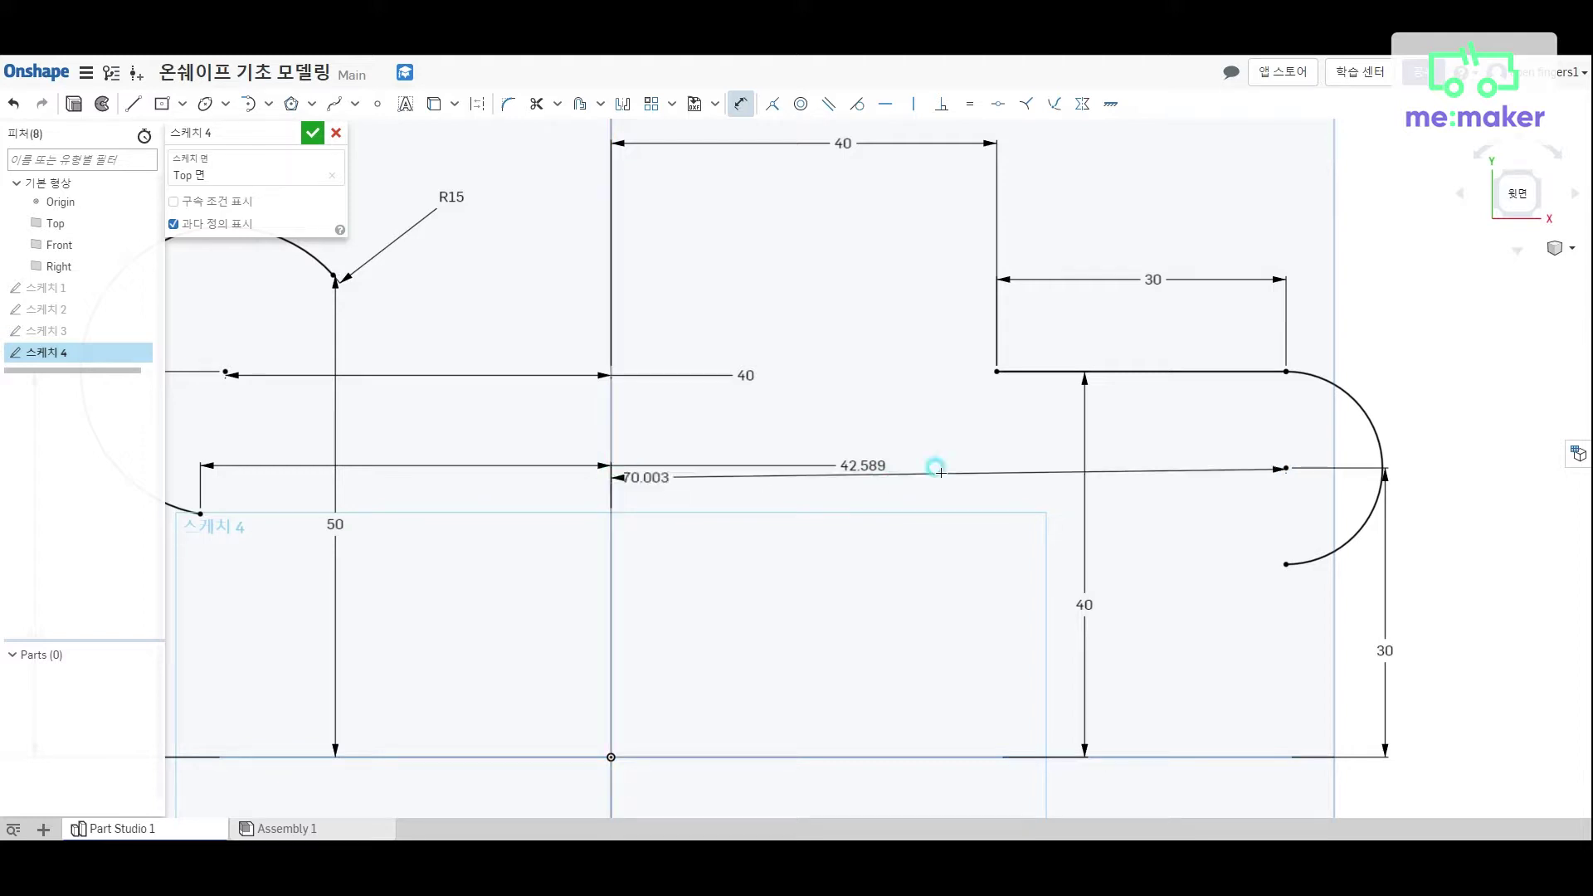
left_click(1017, 585)
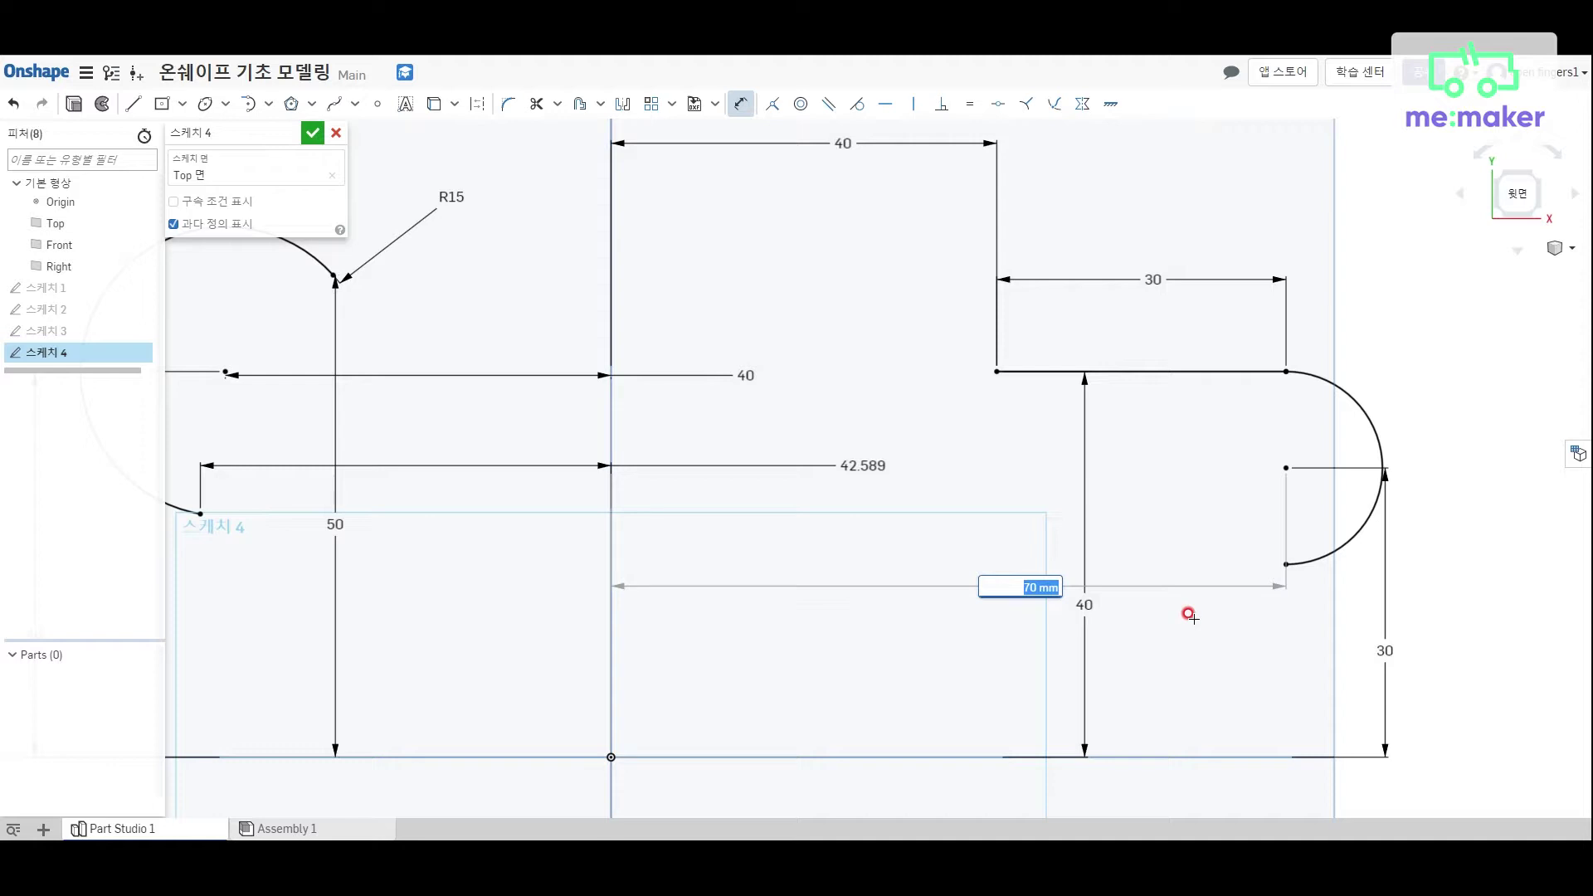
key("Return")
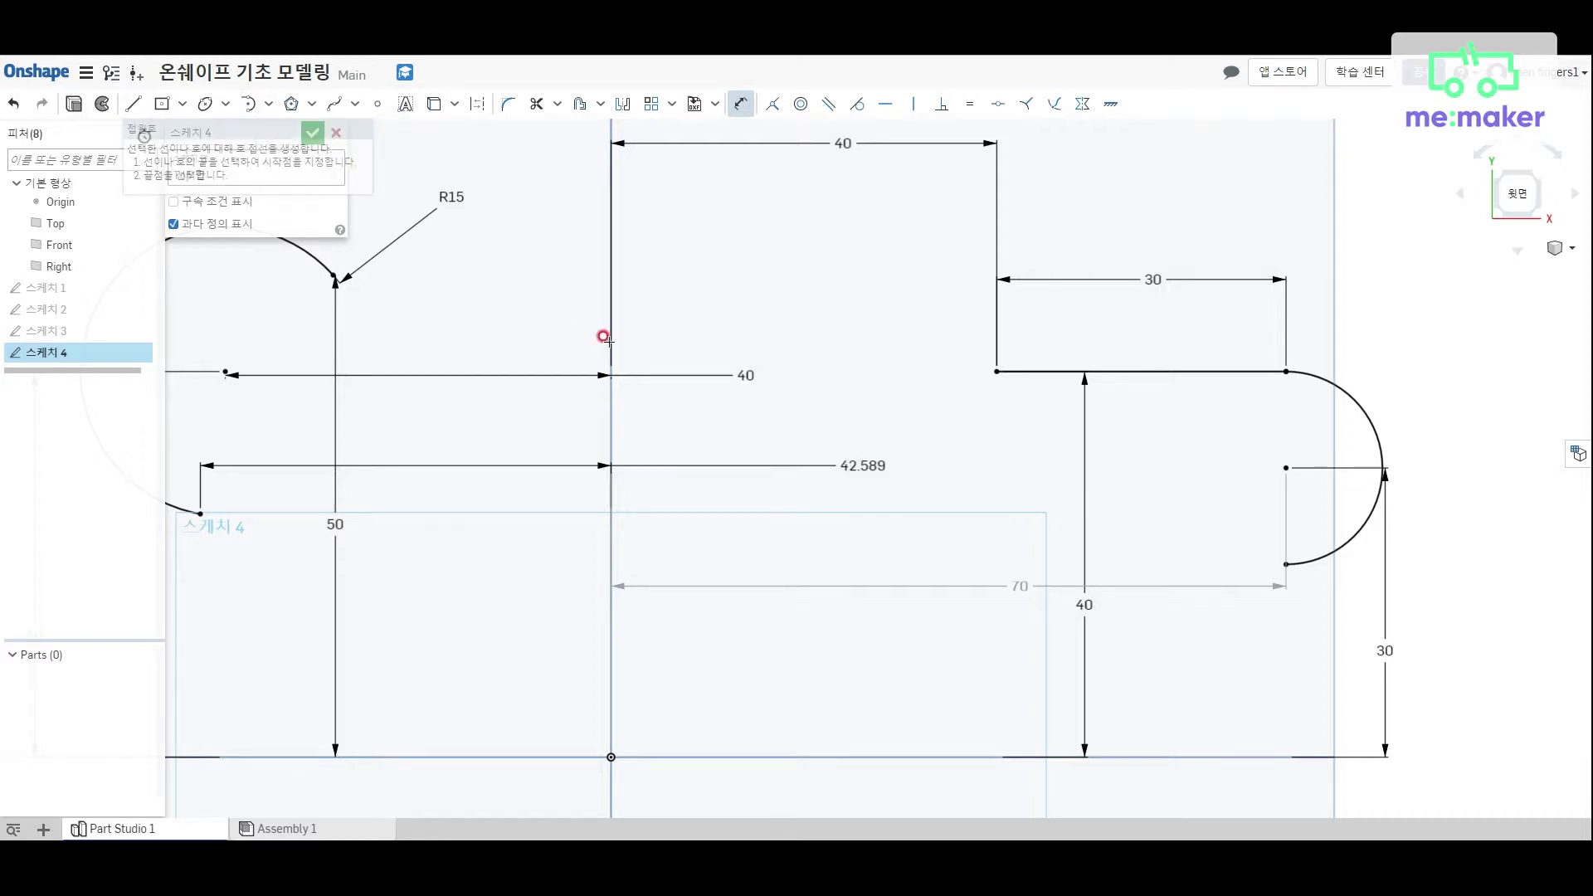
Sketch a center-point arc of about 23 mm radius in the lower-left quadrant, opening downward.
key("f")
left_click(269, 108)
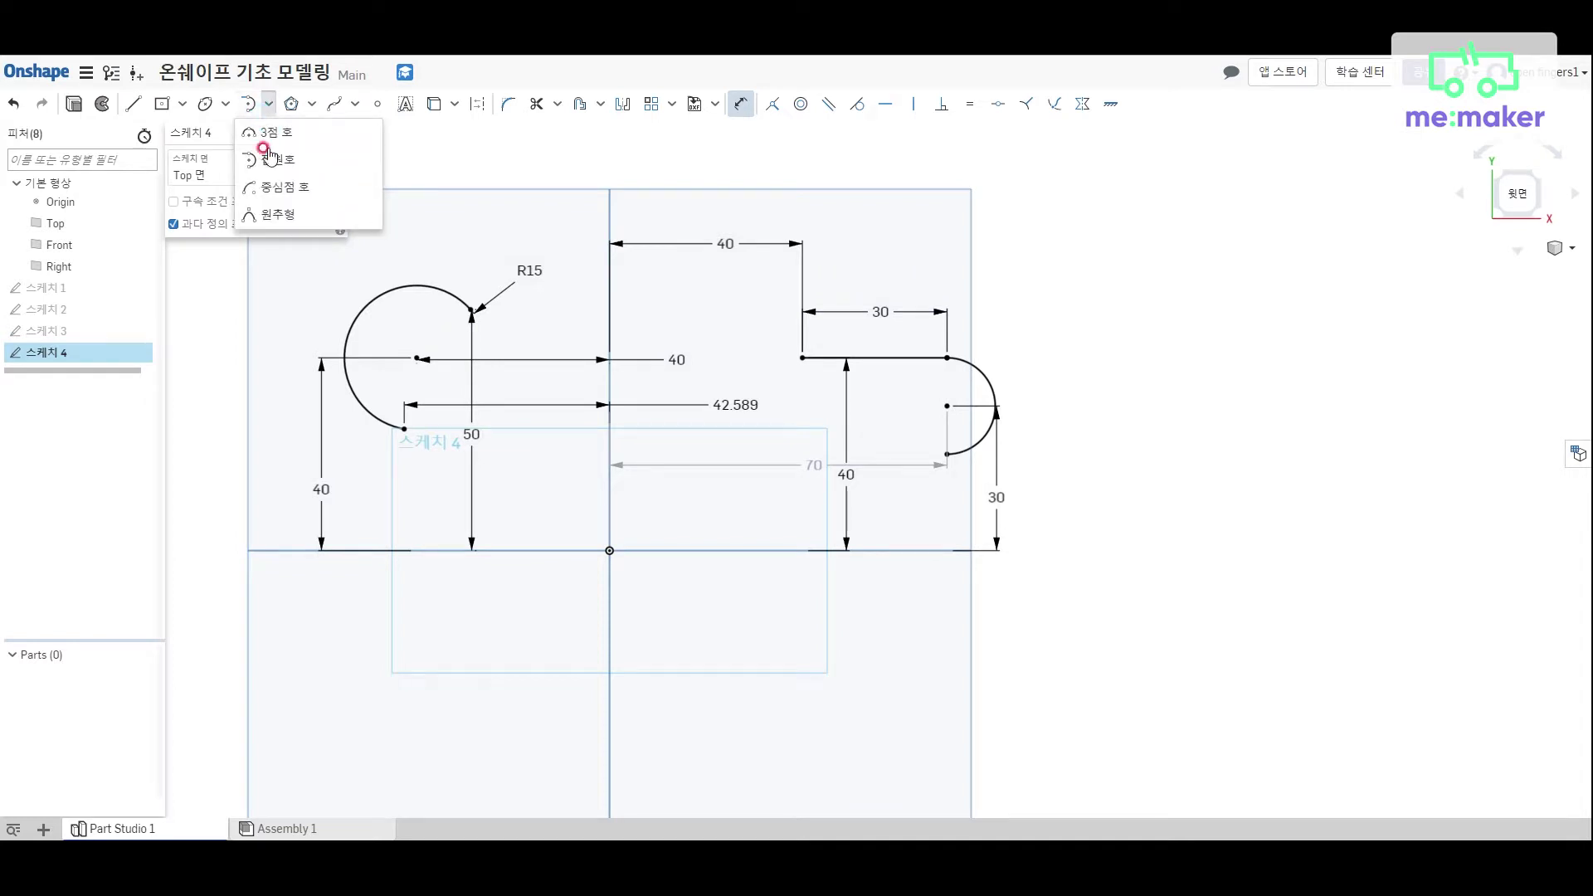
left_click(272, 193)
scroll(431, 687, "down", 3)
middle_click_drag(431, 687, 502, 596)
scroll(501, 597, "up", 3)
left_click(488, 637)
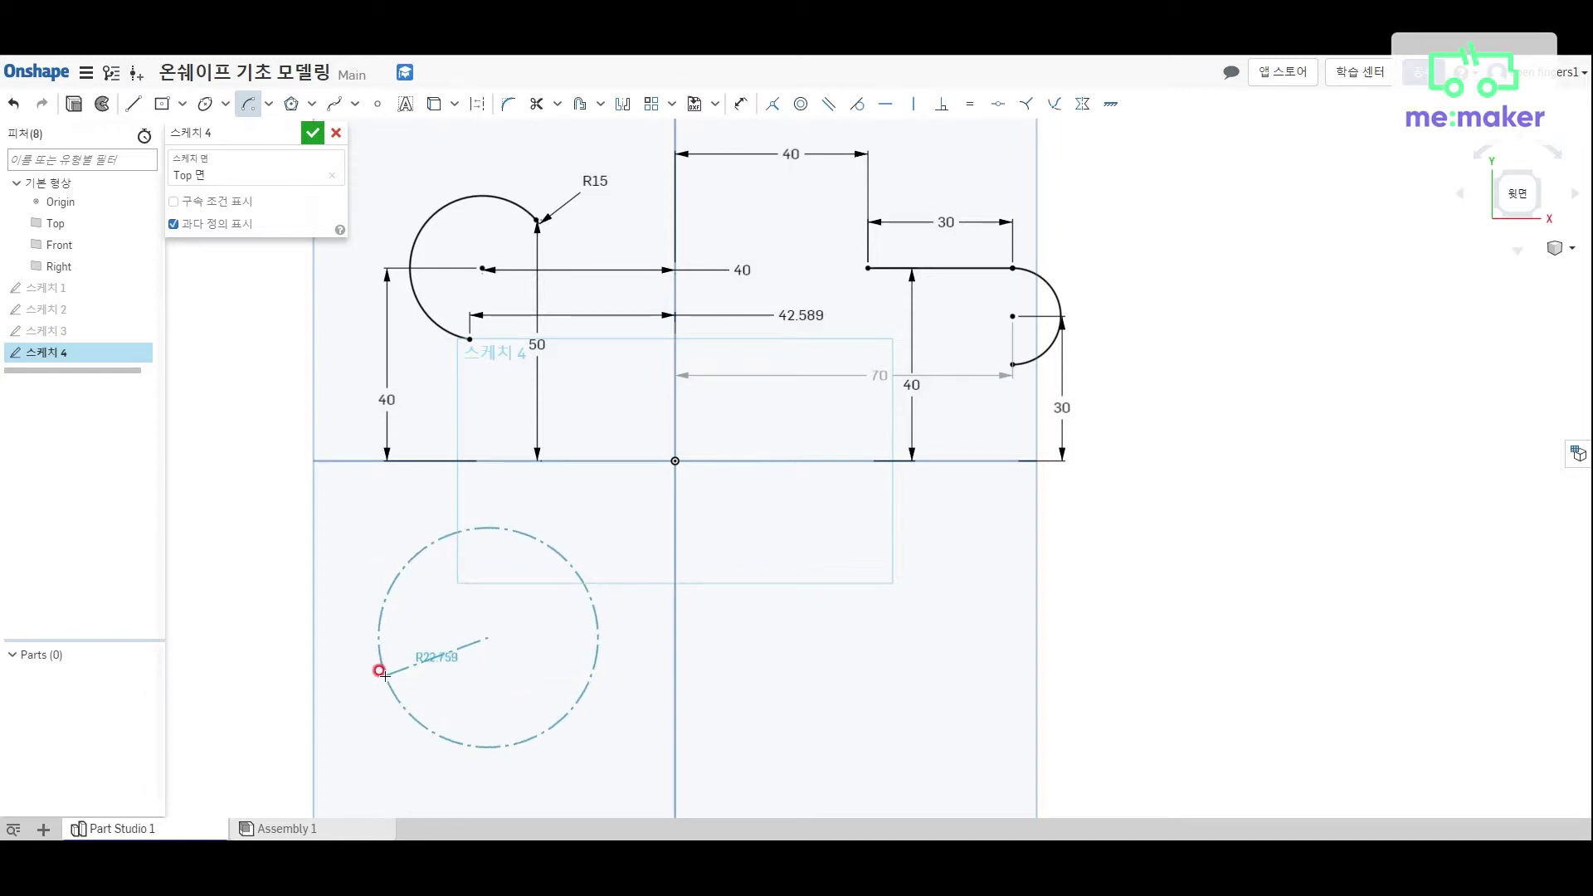
left_click(384, 675)
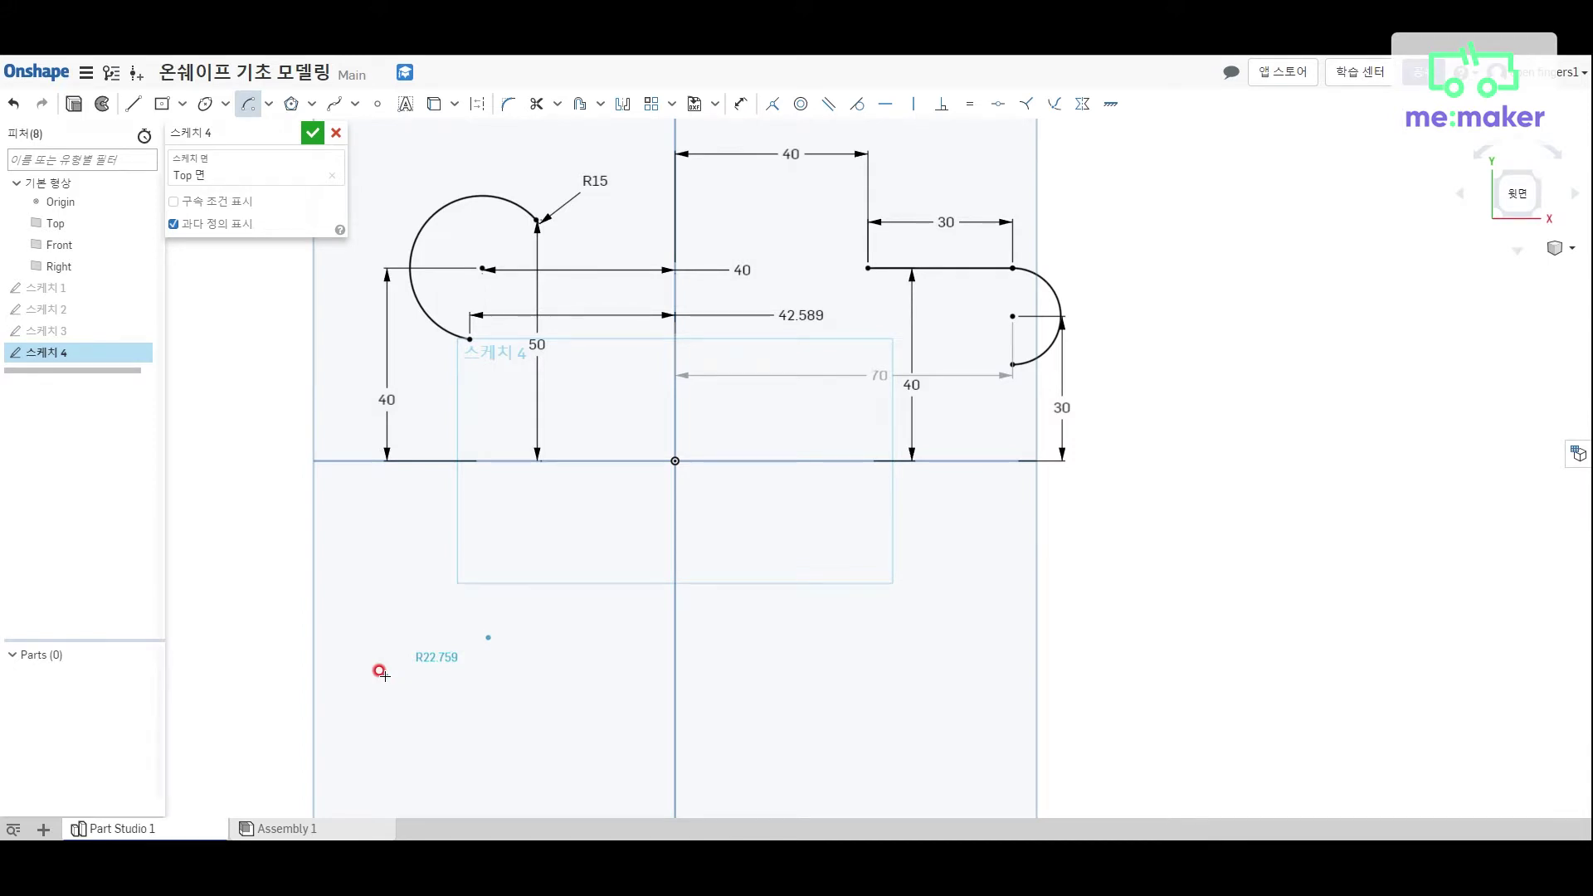
left_click_drag(384, 659, 581, 580)
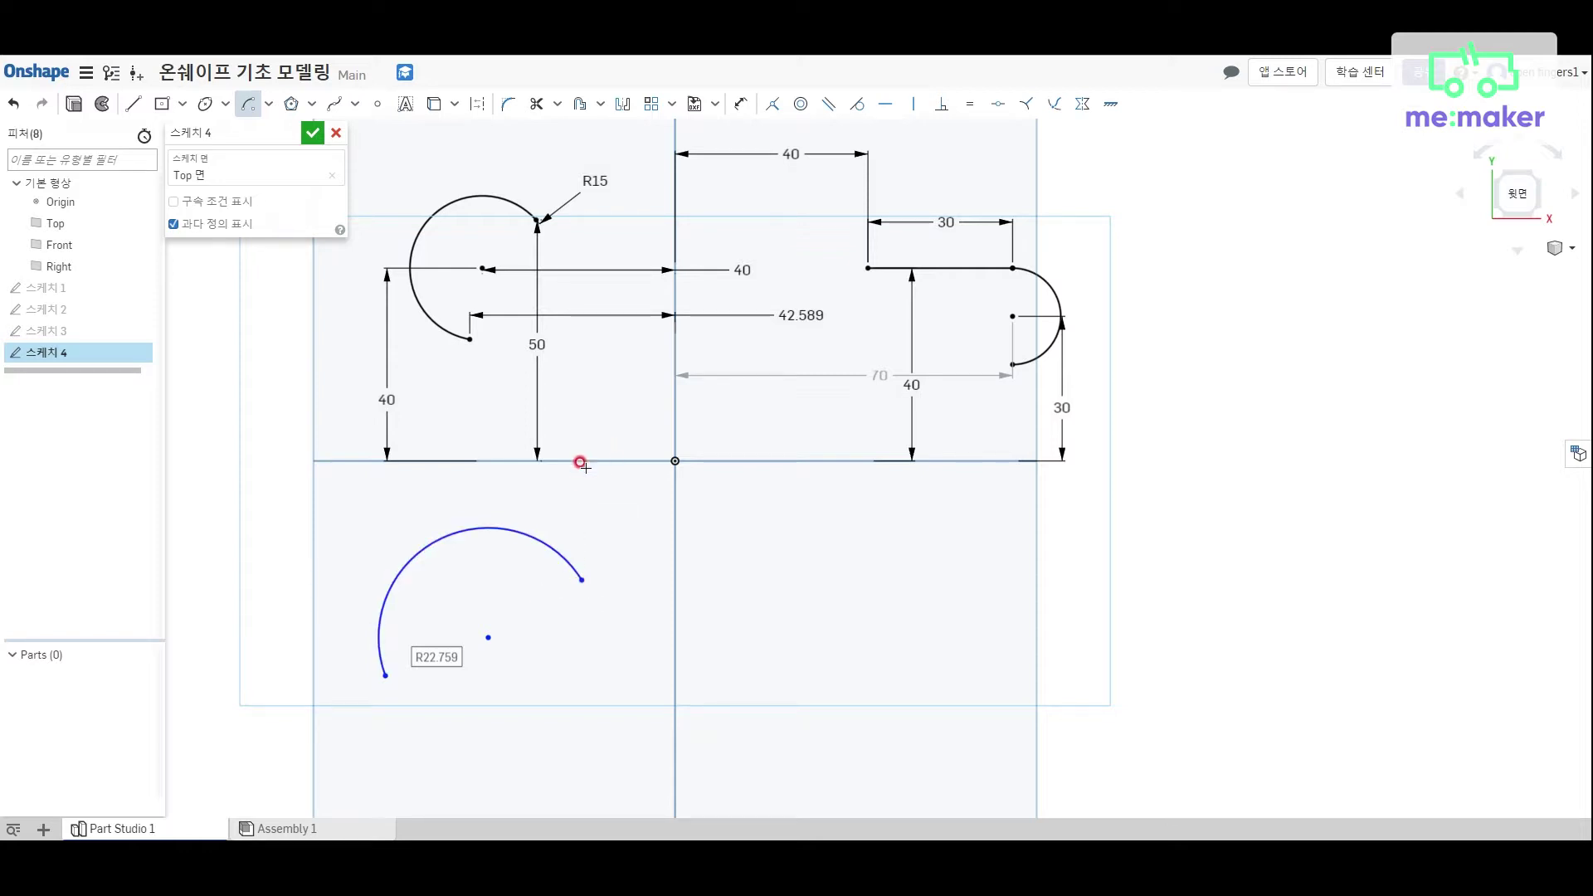
Dimension the center-point arc's radius as 20 mm.
left_click(744, 104)
left_click(550, 530)
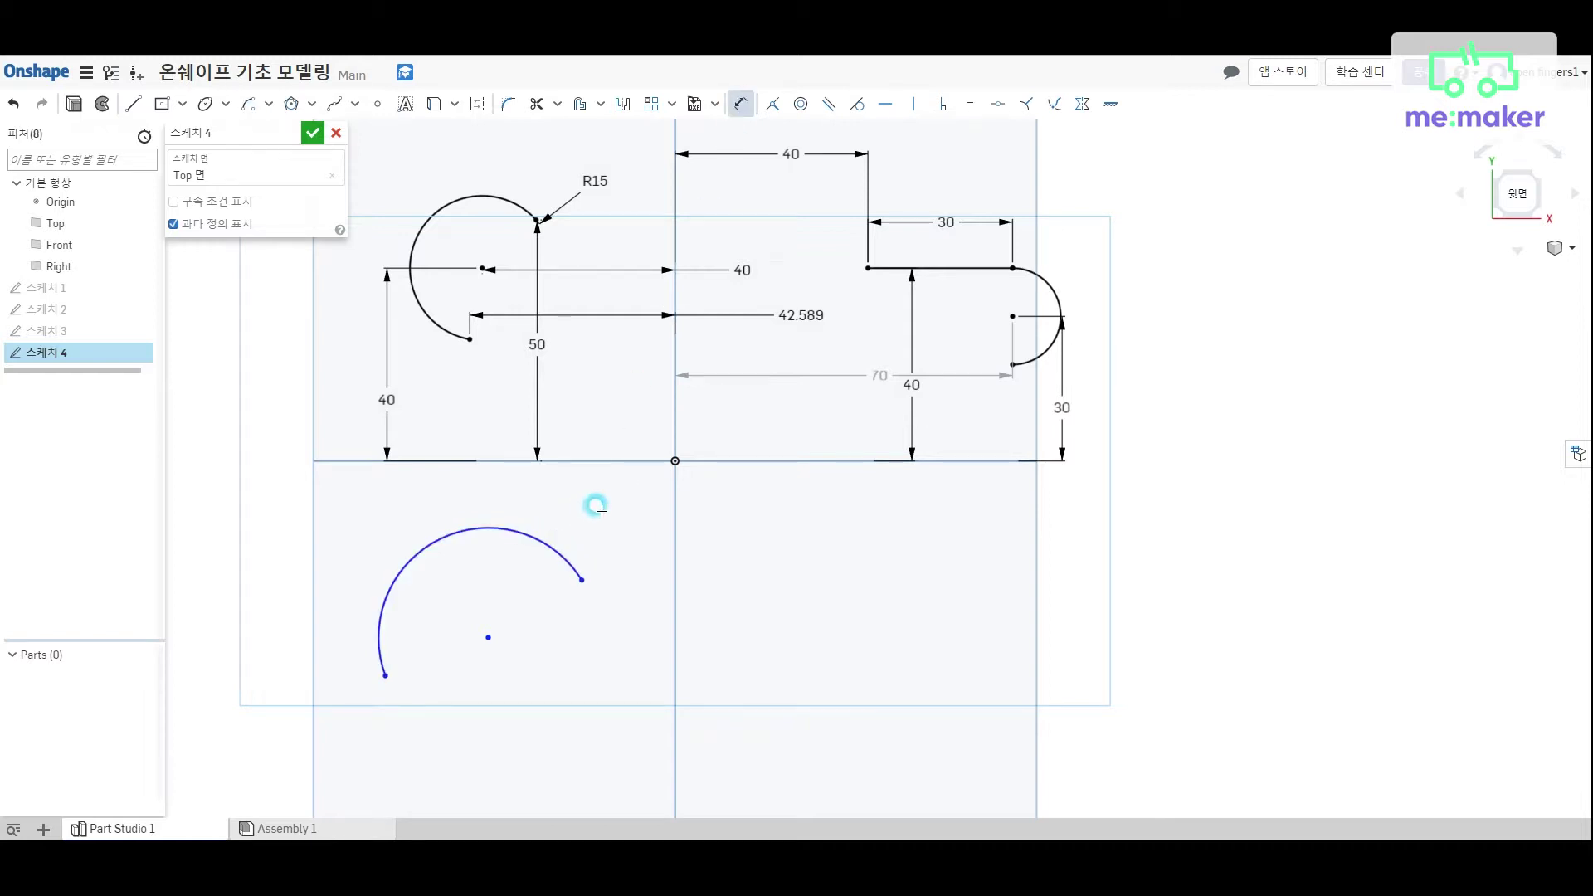
left_click(646, 496)
type("20")
key("Return")
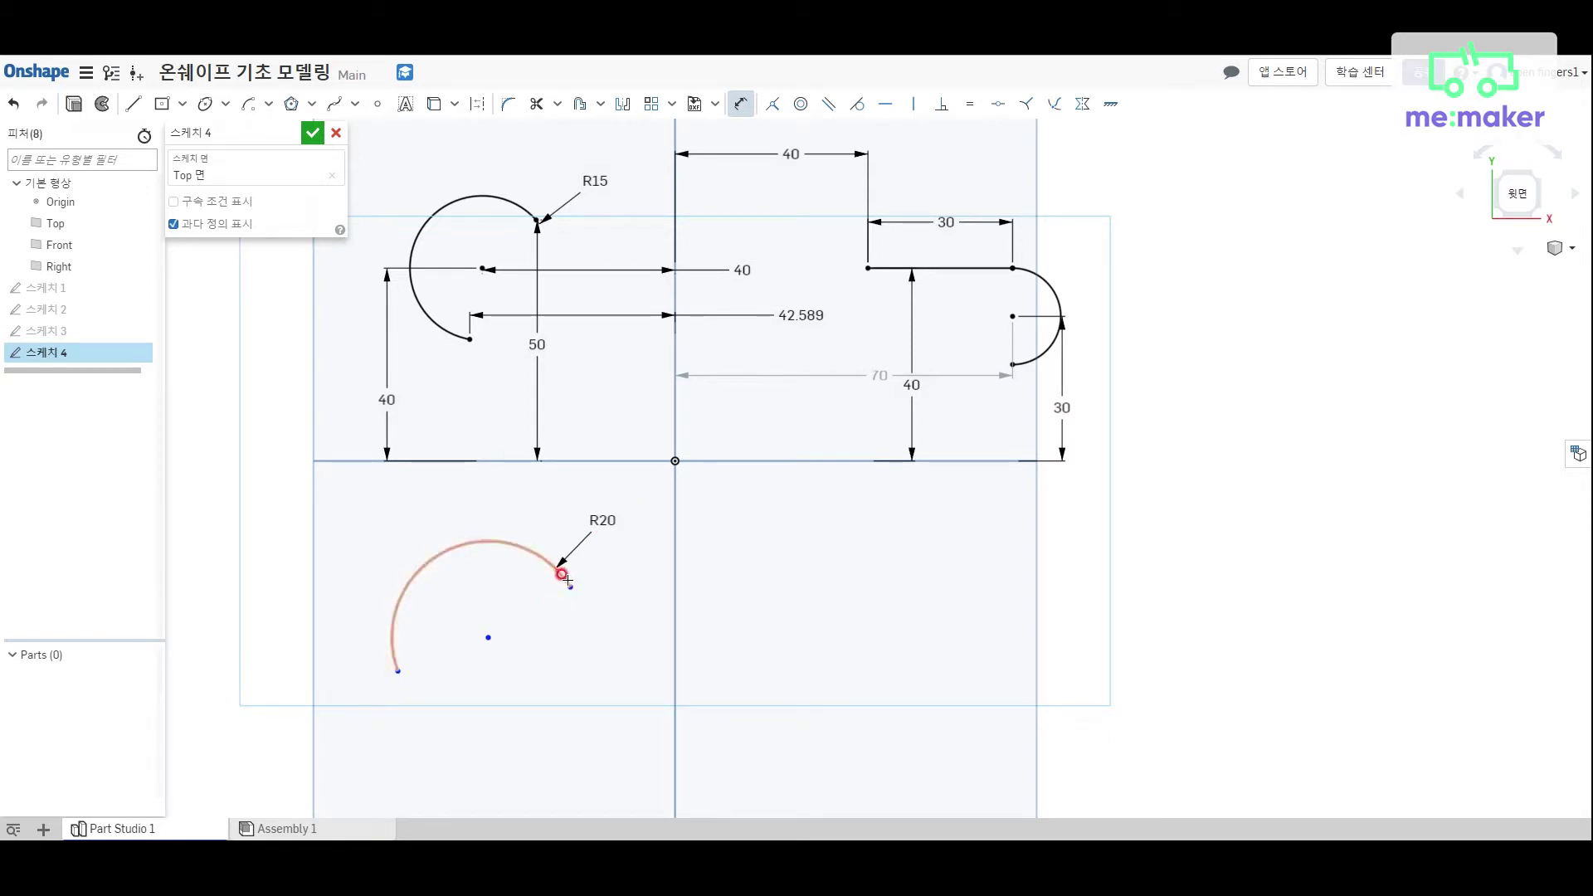
key("Escape")
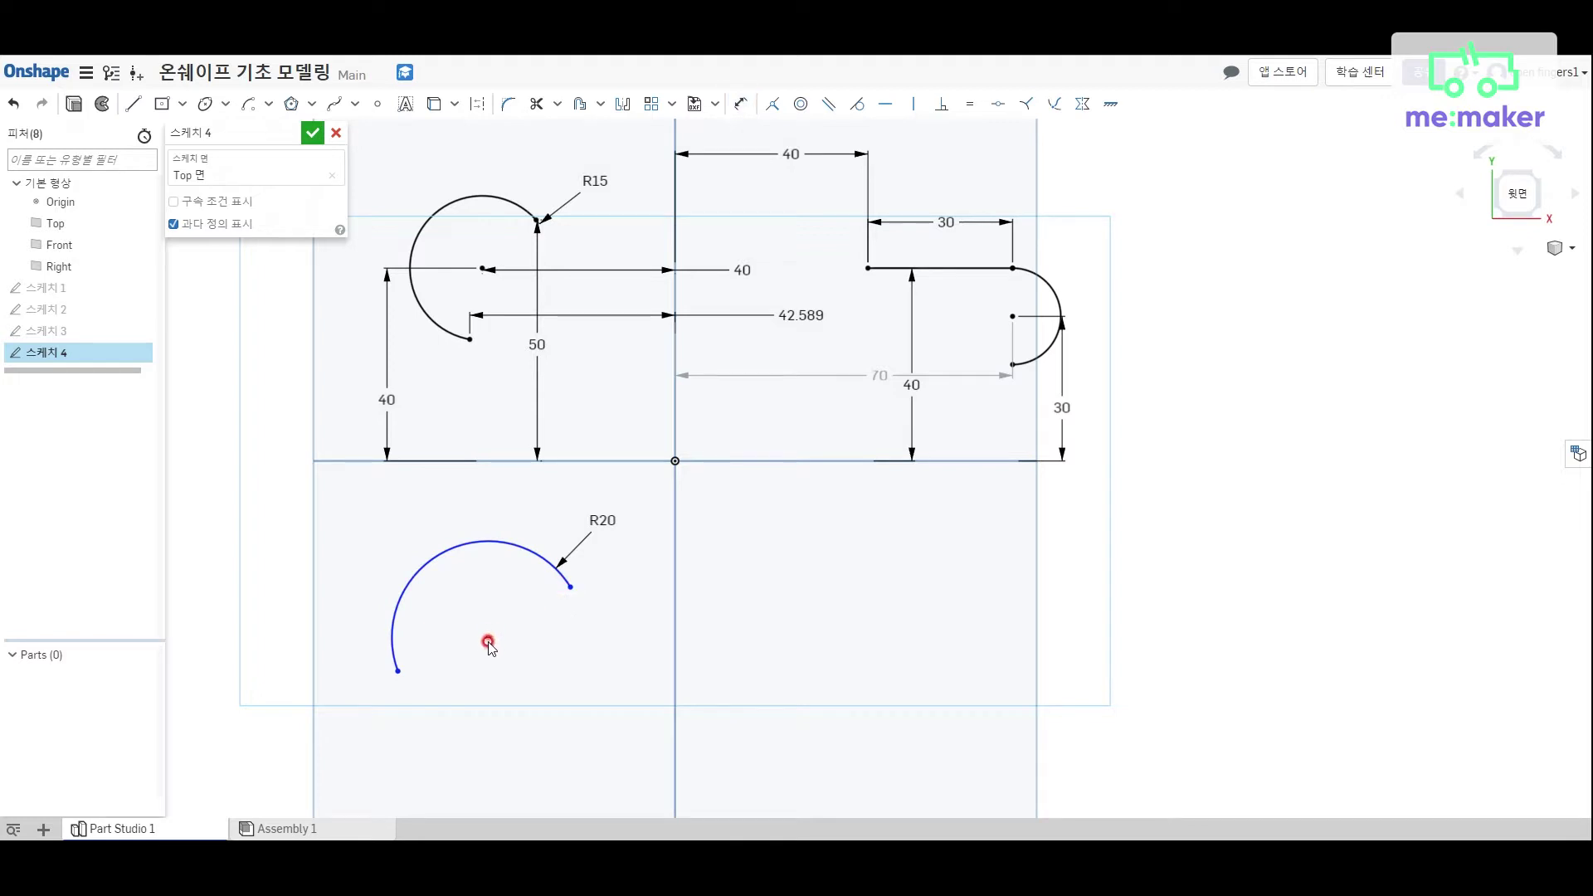
Try a horizontal constraint on the center-point arc's two endpoints and center, and undo it.
left_click(570, 588)
left_click(488, 637)
left_click(398, 670)
left_click(886, 104)
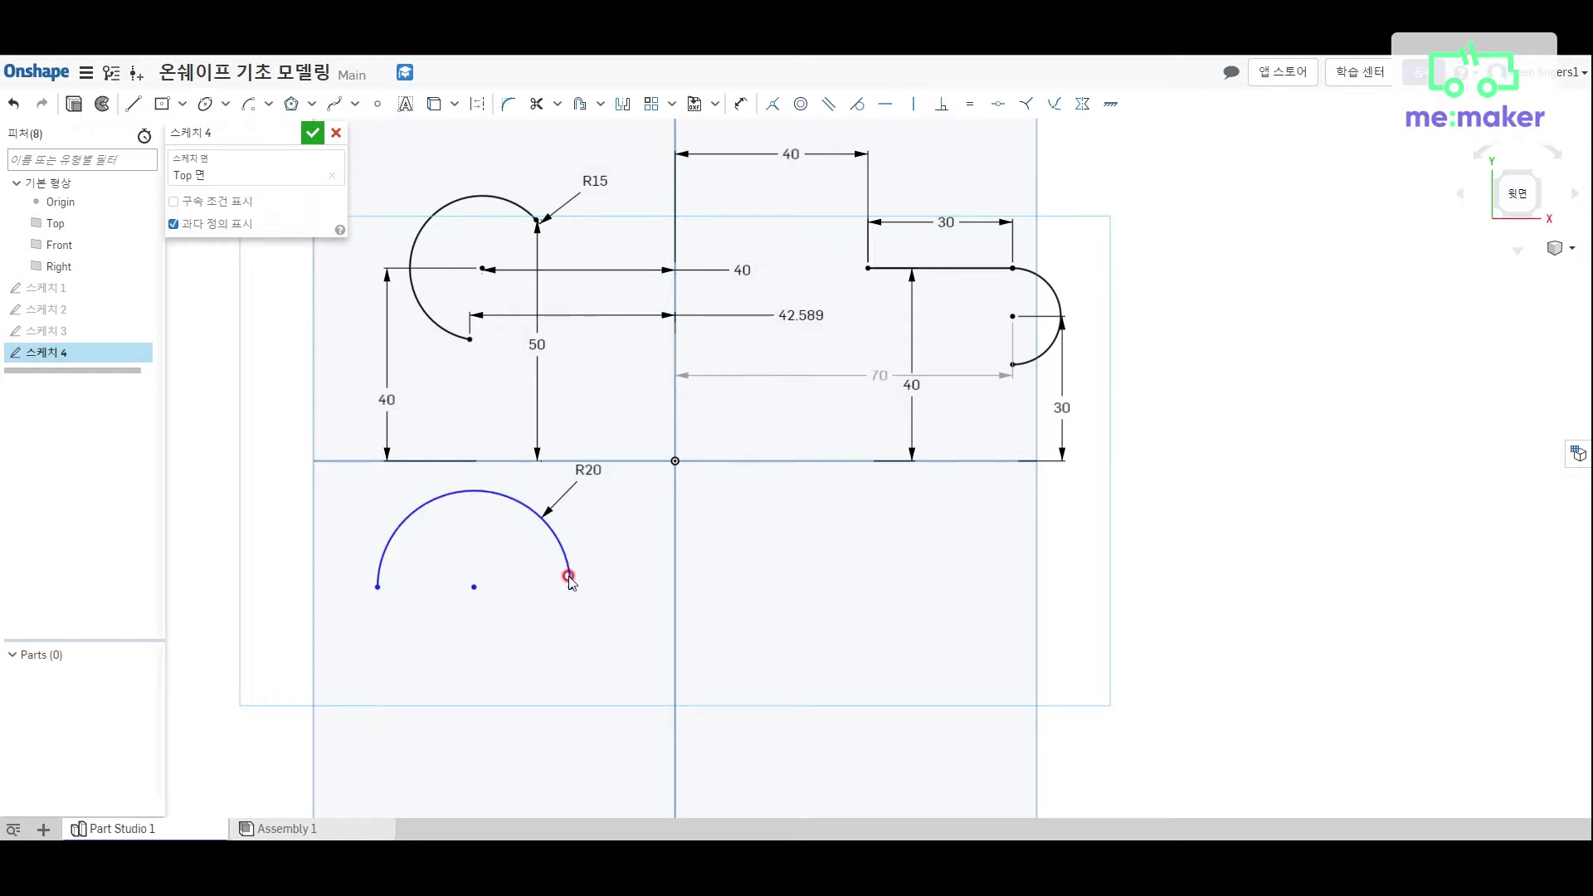
left_click(13, 103)
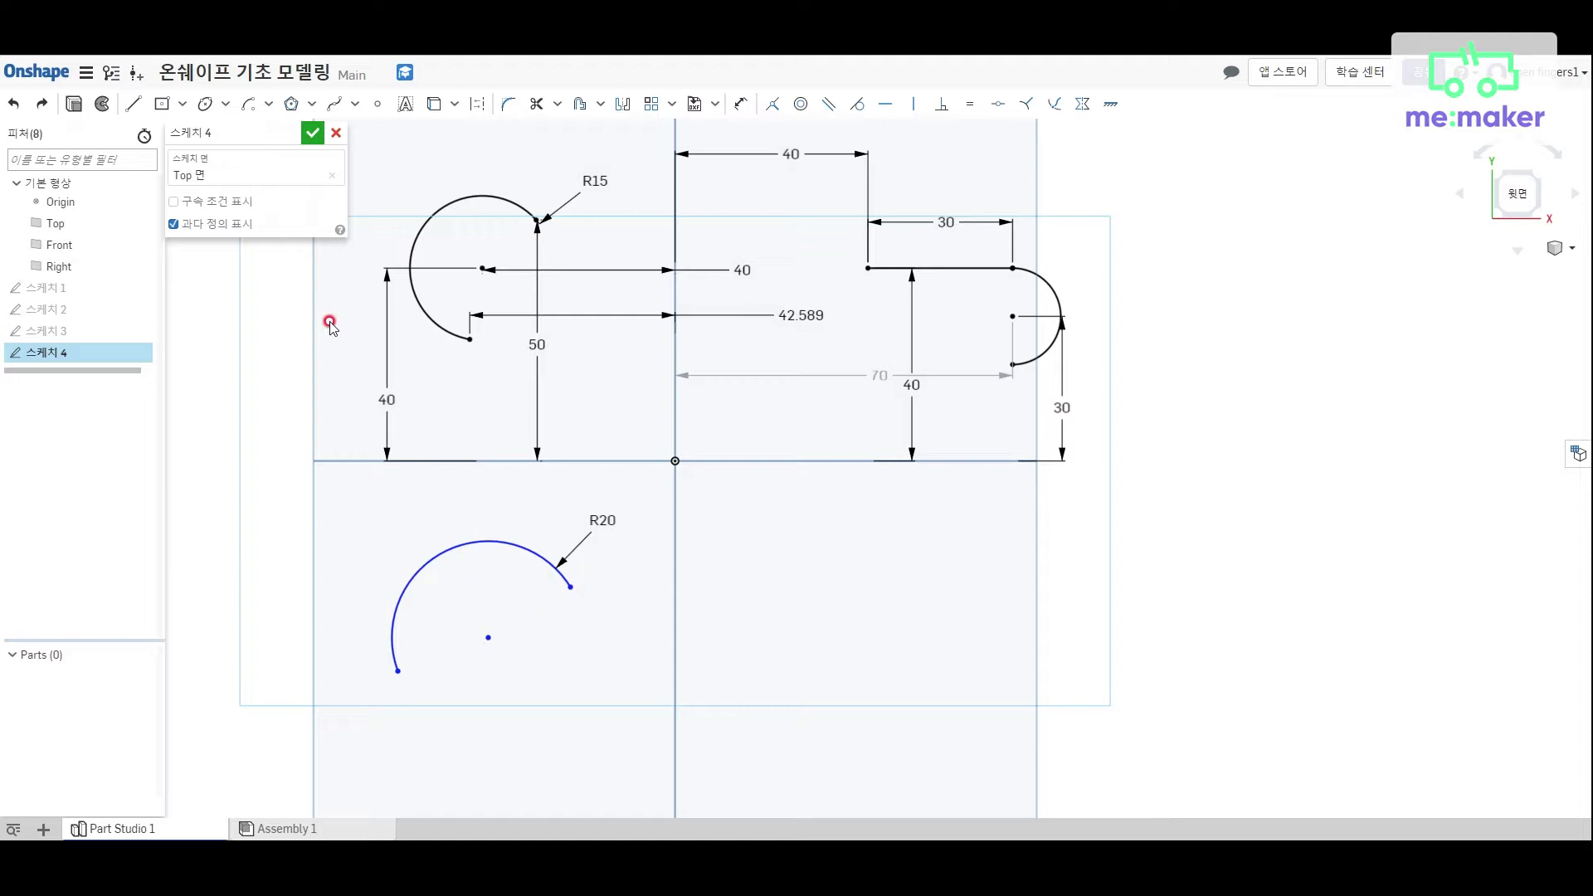
Draw two lines from the center-point arc's center: one rising to the upper right at about 56°, one horizontal to the right.
left_click(130, 105)
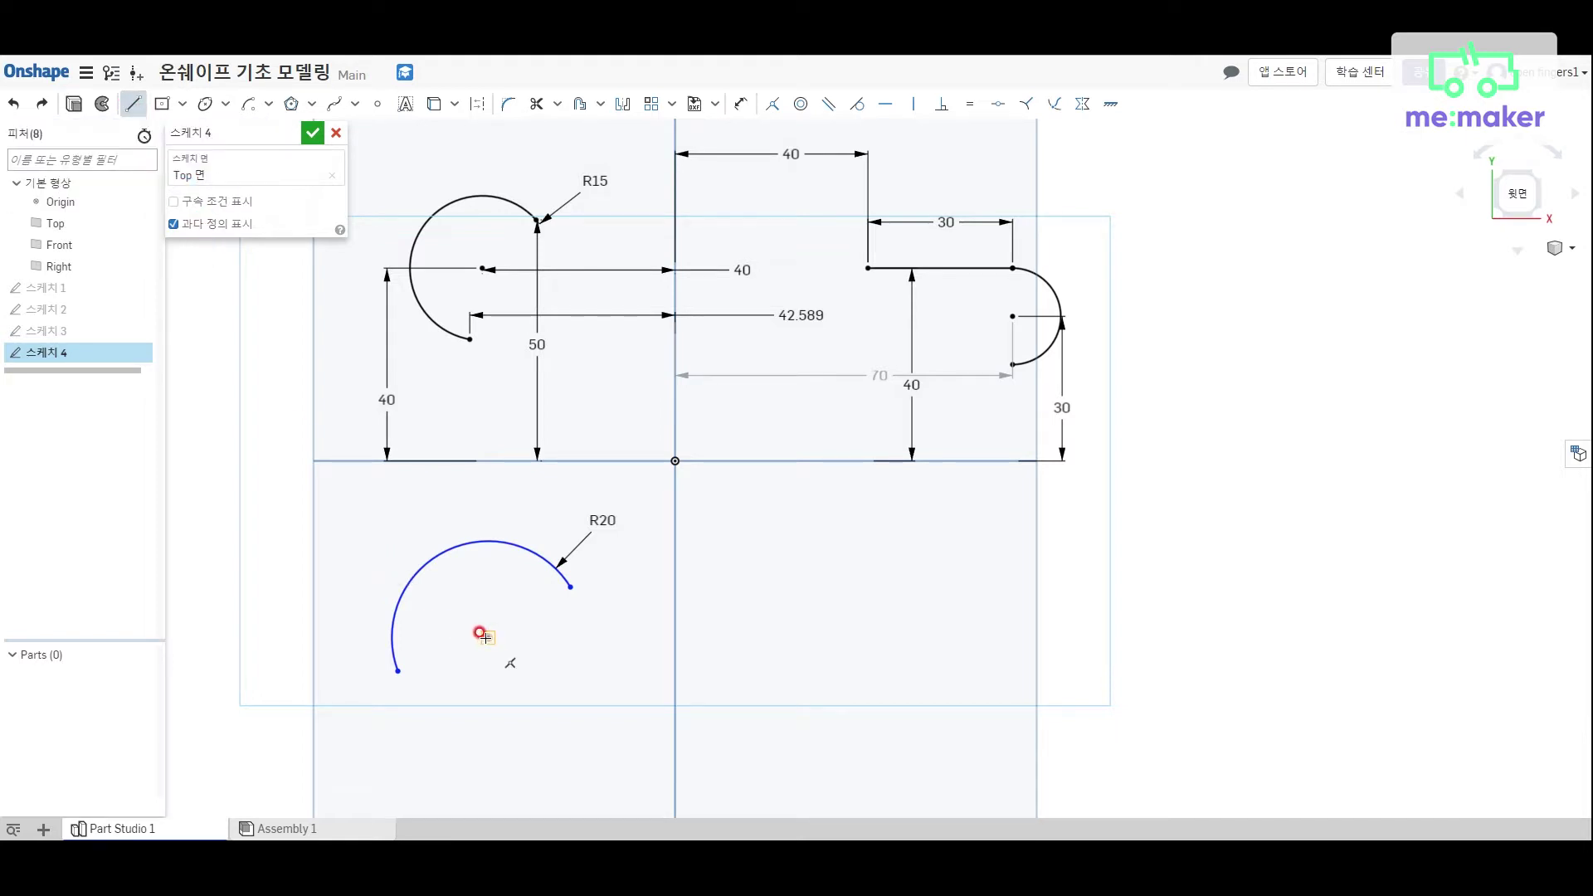
left_click_drag(487, 638, 572, 510)
key("Escape")
key("l")
left_click_drag(487, 638, 619, 637)
key("Escape")
Convert the angled and horizontal lines at the arc's center to construction geometry.
left_click(552, 533)
left_click(585, 637)
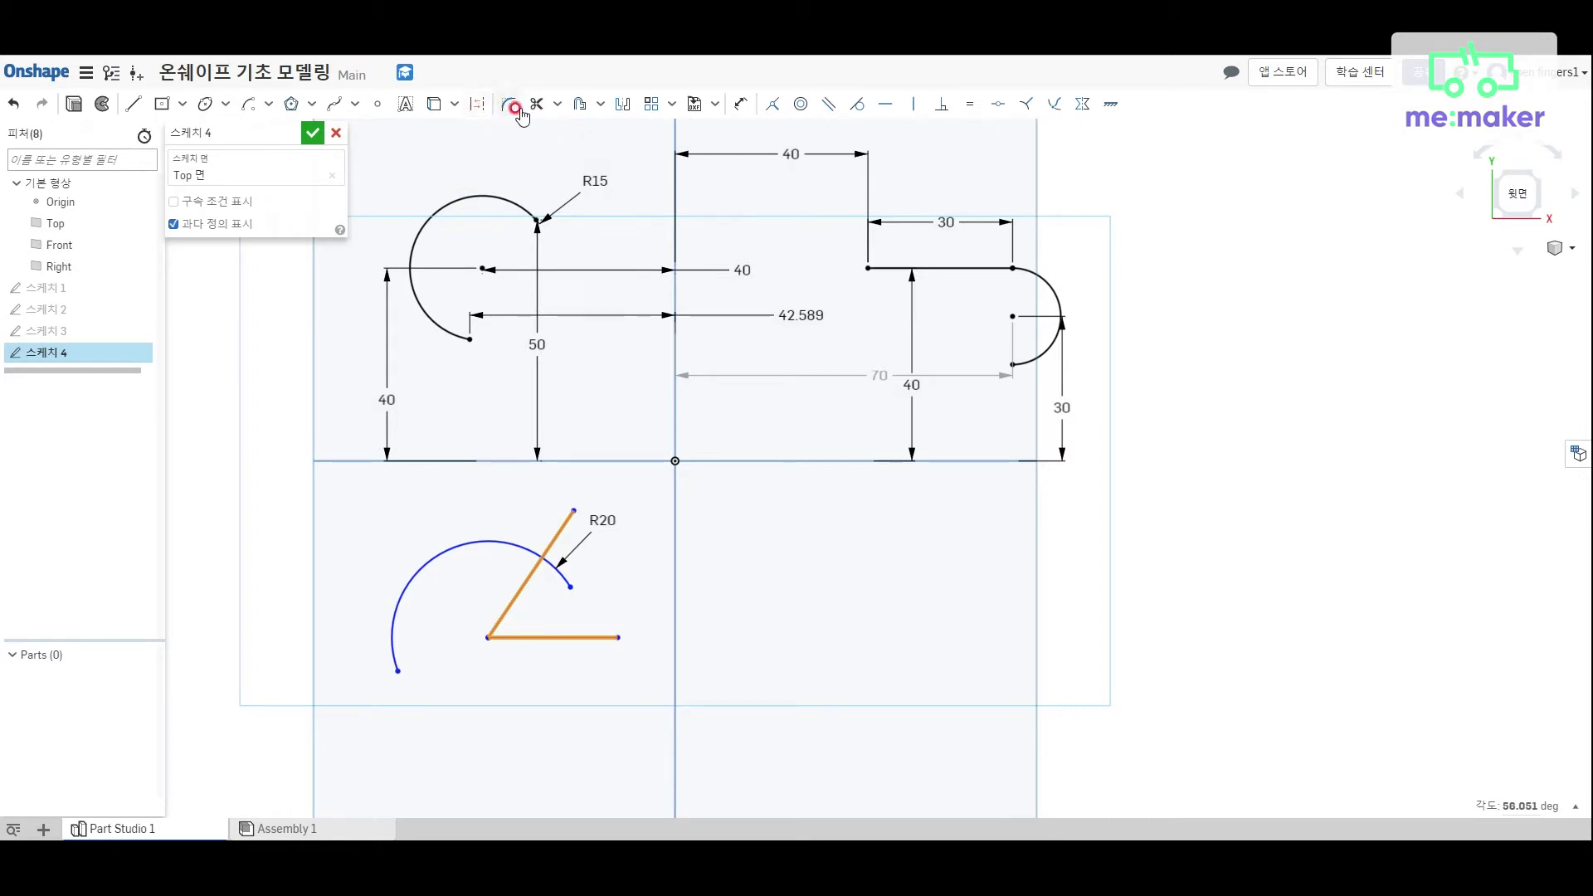
left_click(477, 103)
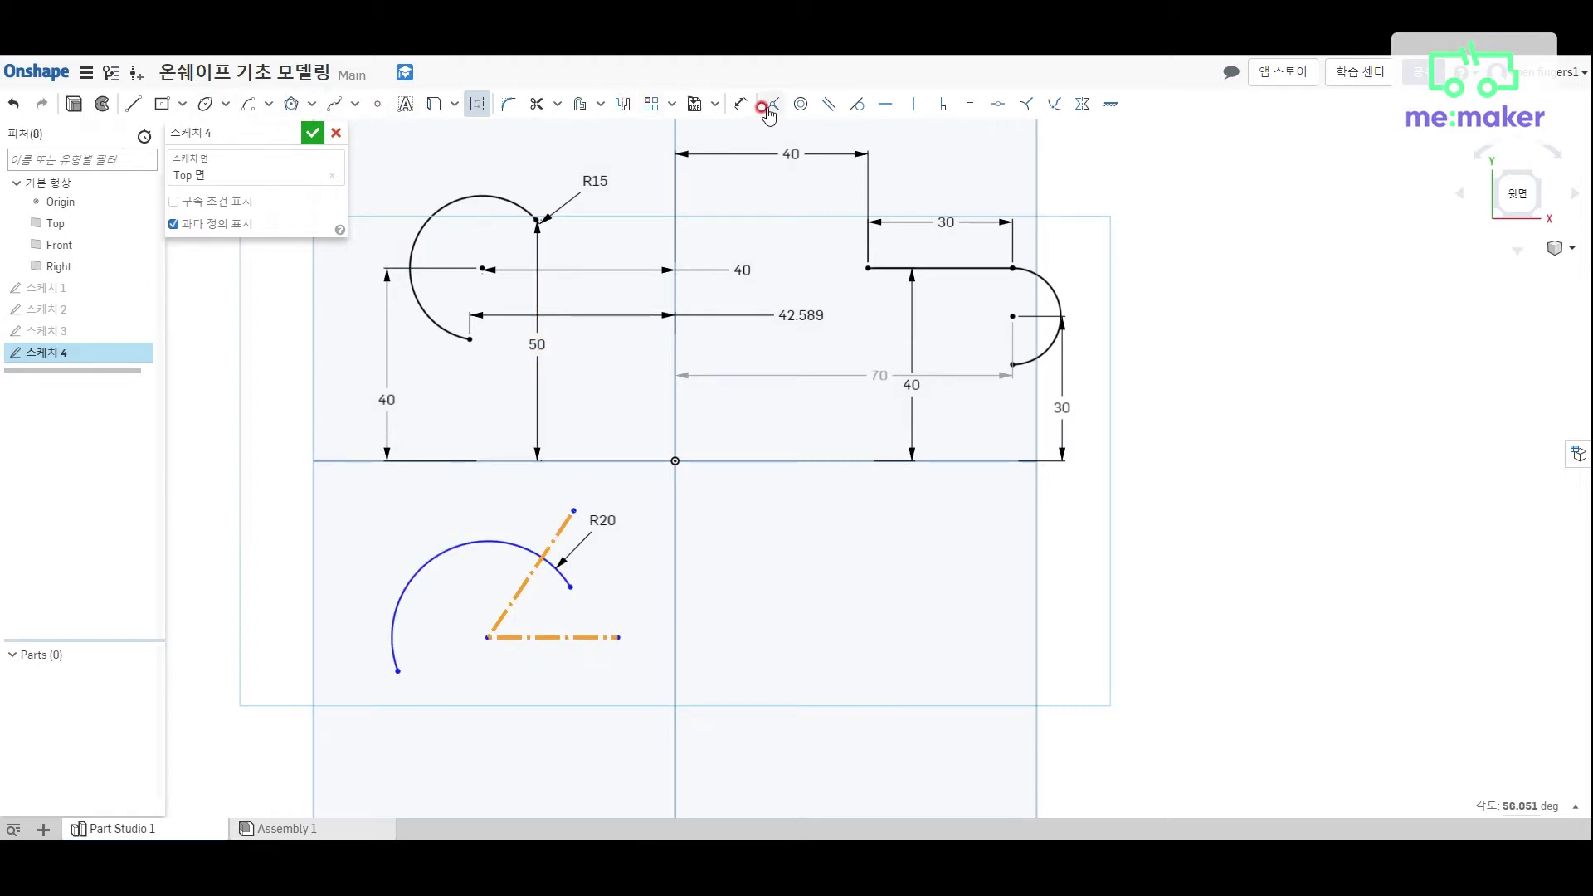
Dimension the angle between the two construction lines as 45°.
left_click(741, 103)
left_click(522, 591)
left_click(534, 637)
left_click(676, 572)
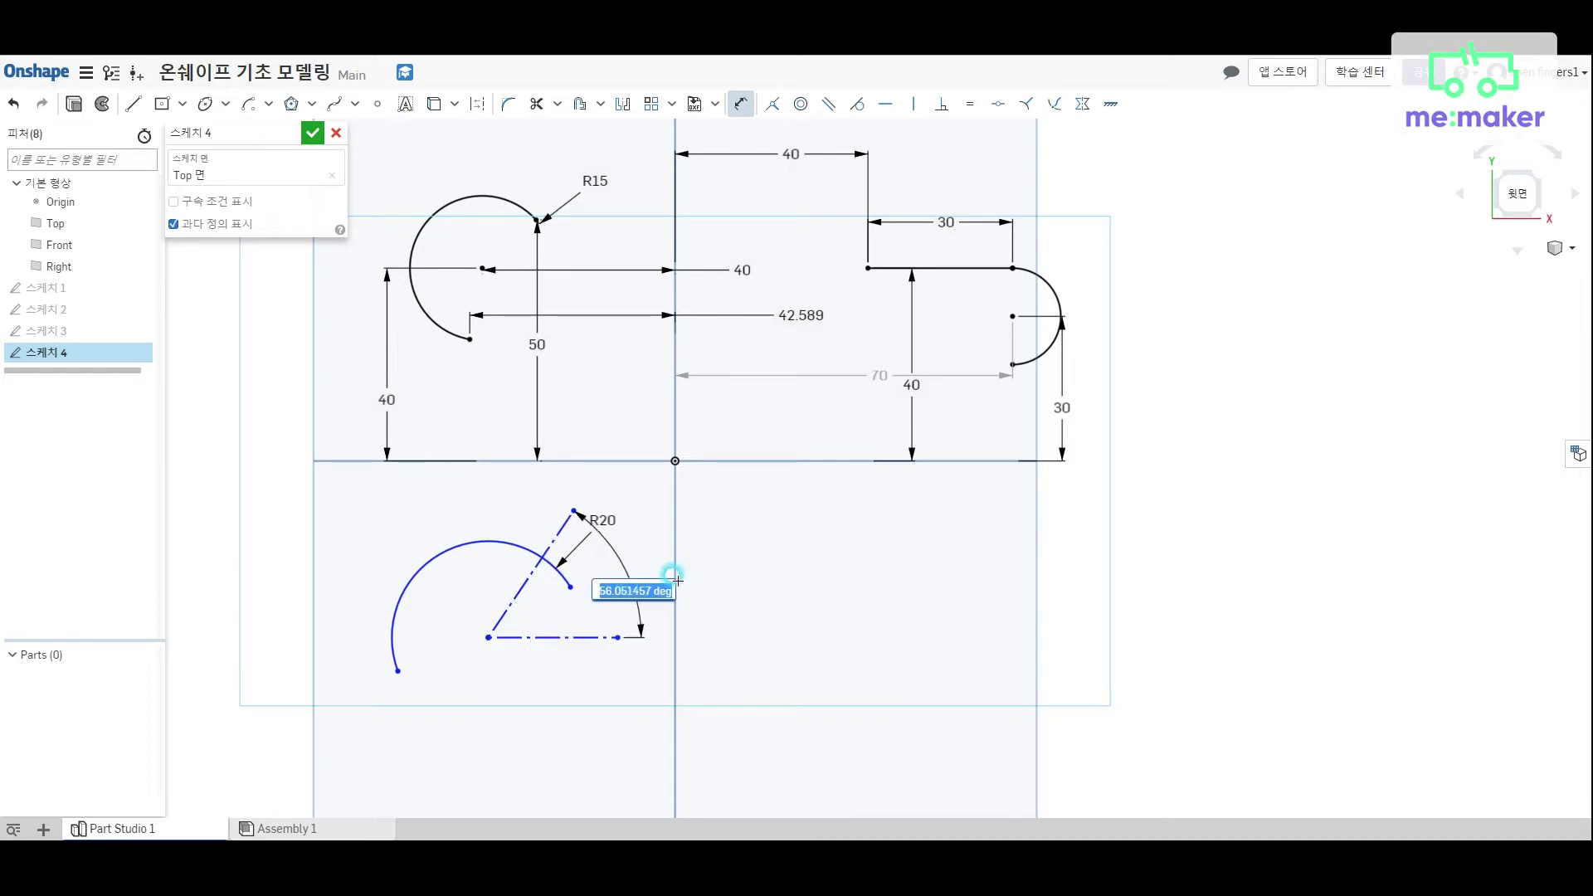
type("45")
key("Return")
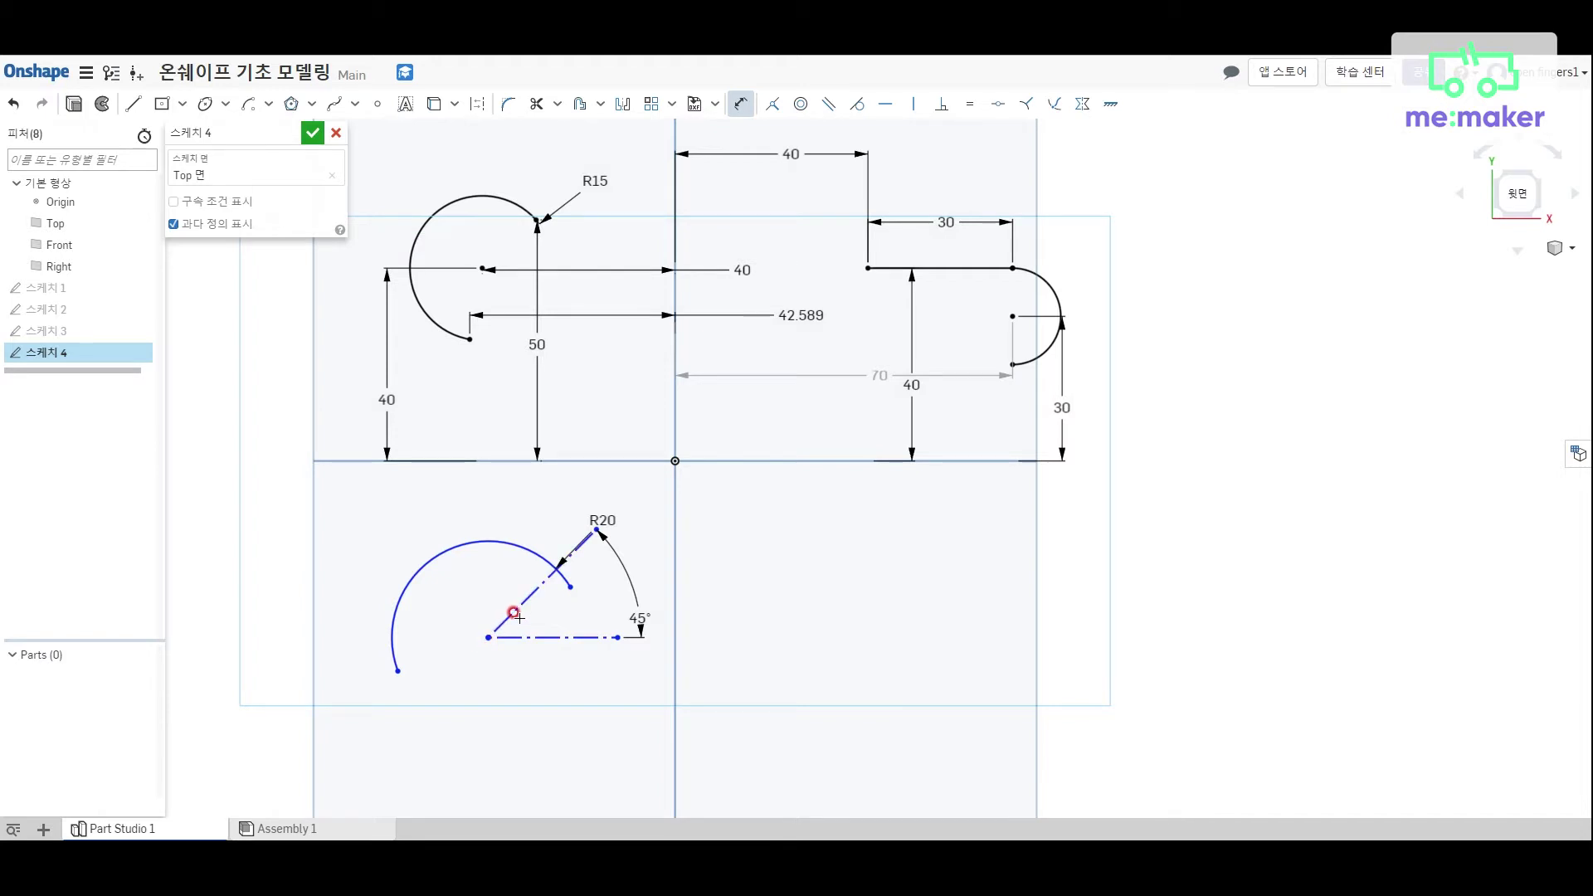
key("Escape")
Make the arc's right endpoint coincident with the angled construction line and its left endpoint coincident with the horizontal one.
left_click(555, 580)
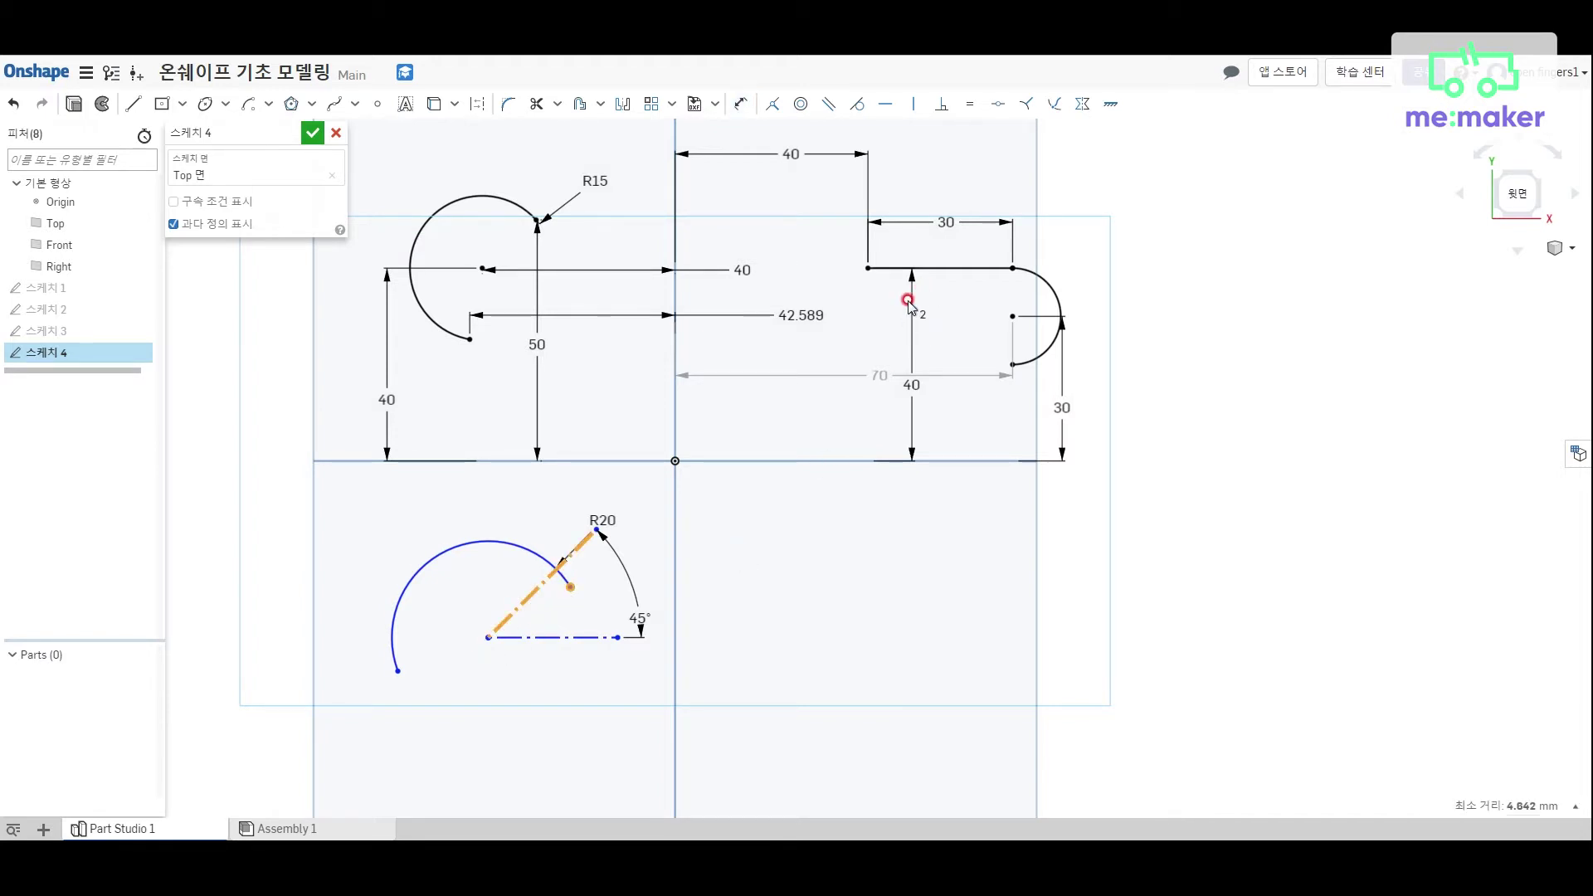
left_click(773, 104)
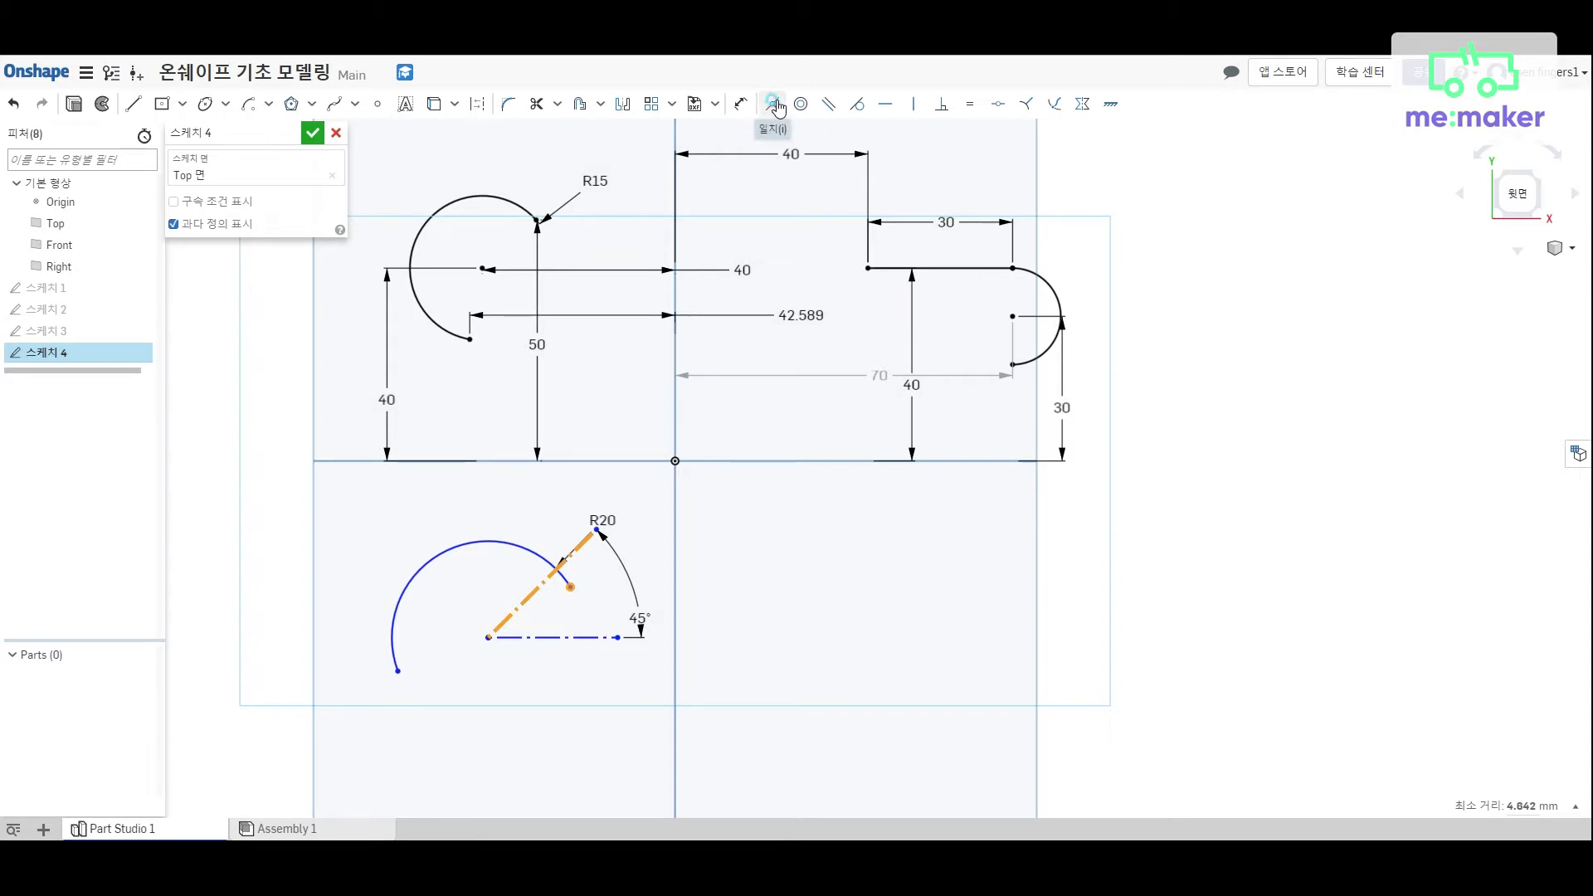
left_click(530, 540)
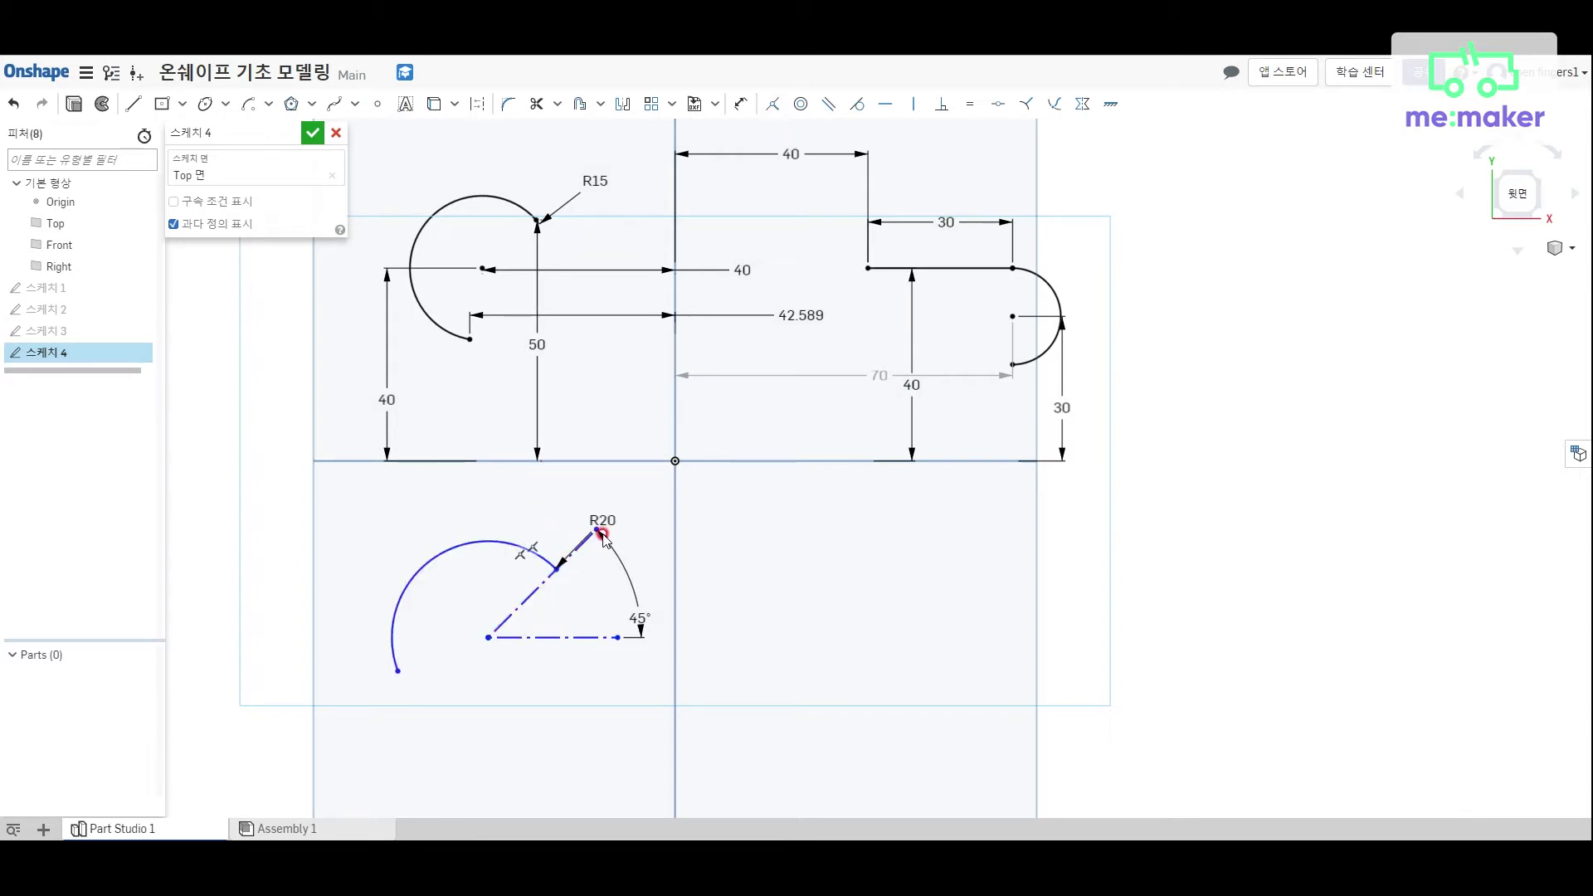
left_click(566, 570)
left_click(397, 672)
left_click(774, 103)
Reposition the 45° dimension closer to the arc's center and the R20 dimension above the arc.
left_click_drag(636, 617, 560, 611)
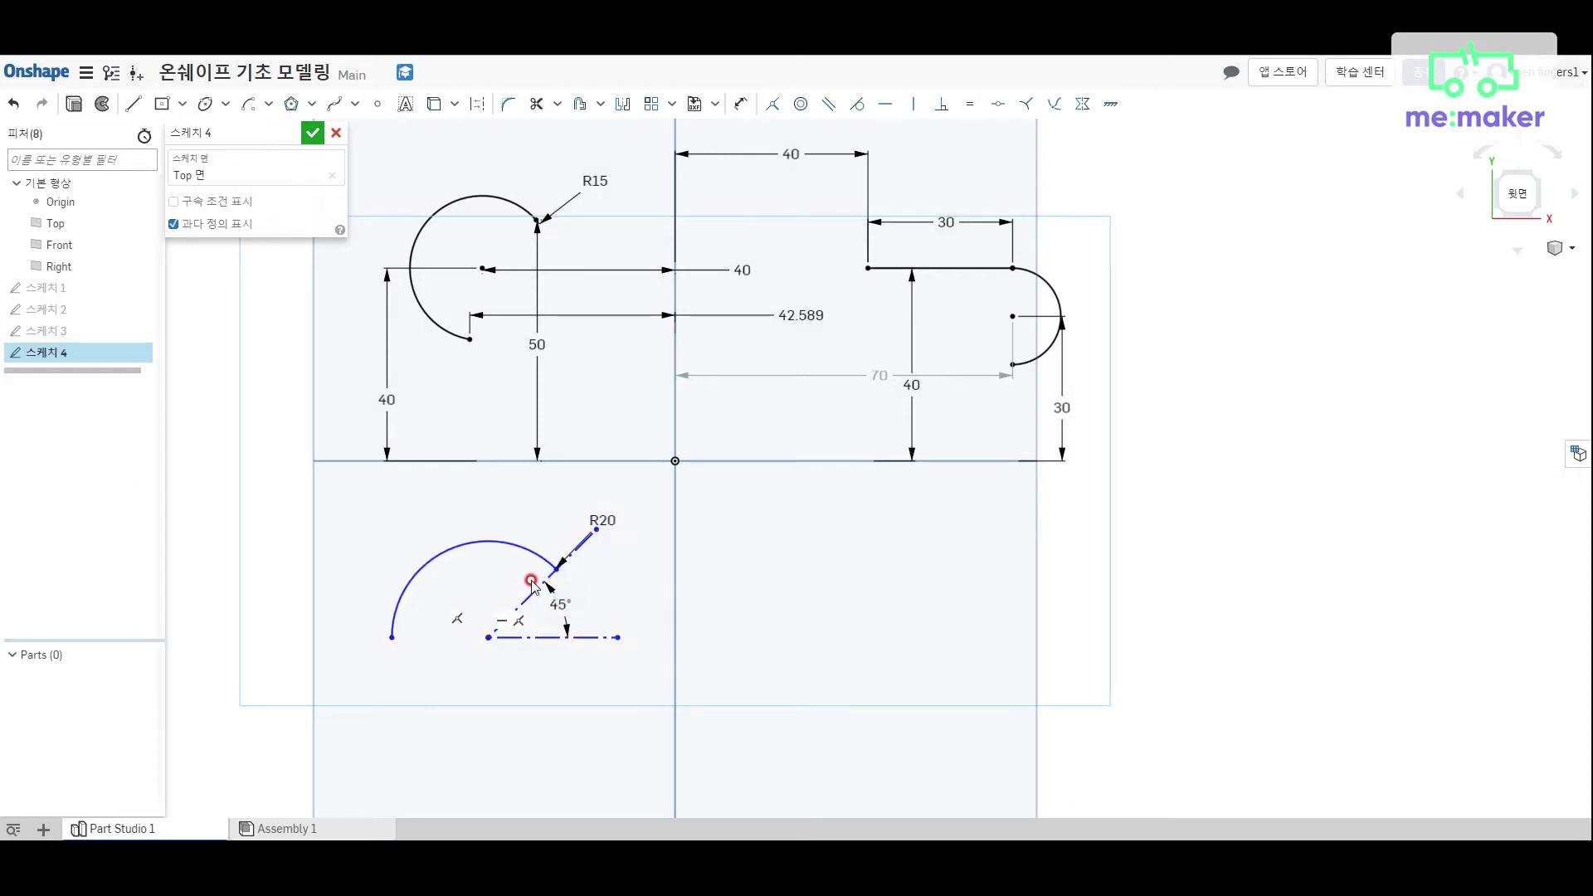
left_click(510, 637)
left_click_drag(601, 521, 537, 494)
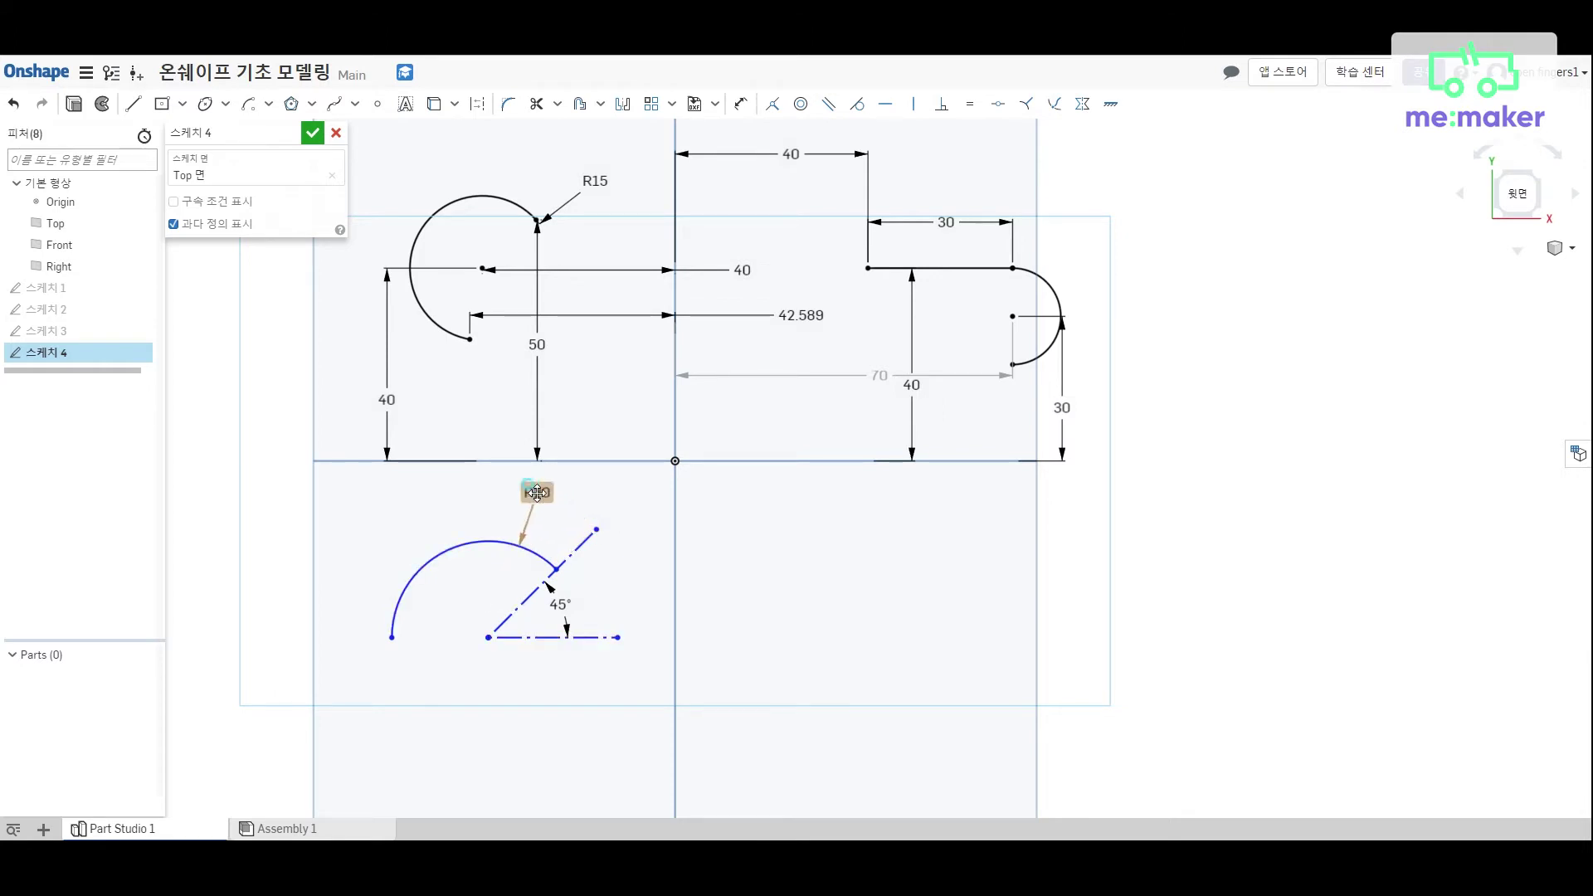
left_click(549, 626)
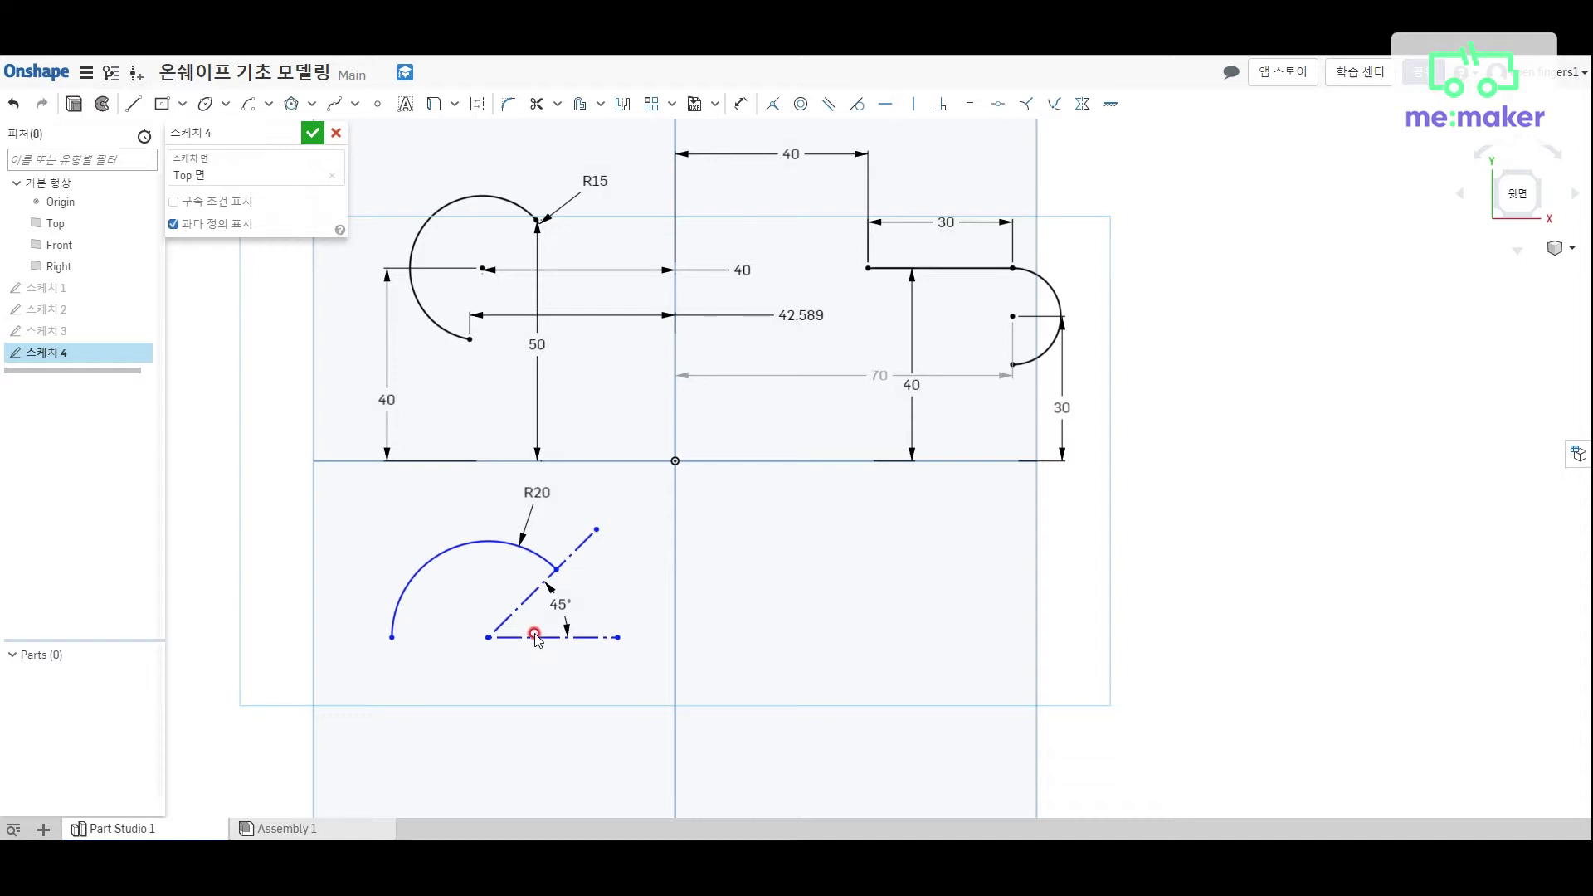
Dimension the center of the R20 arc 40 mm horizontally from the vertical axis.
left_click(745, 104)
left_click(469, 646)
left_click(488, 637)
left_click(674, 496)
left_click(803, 586)
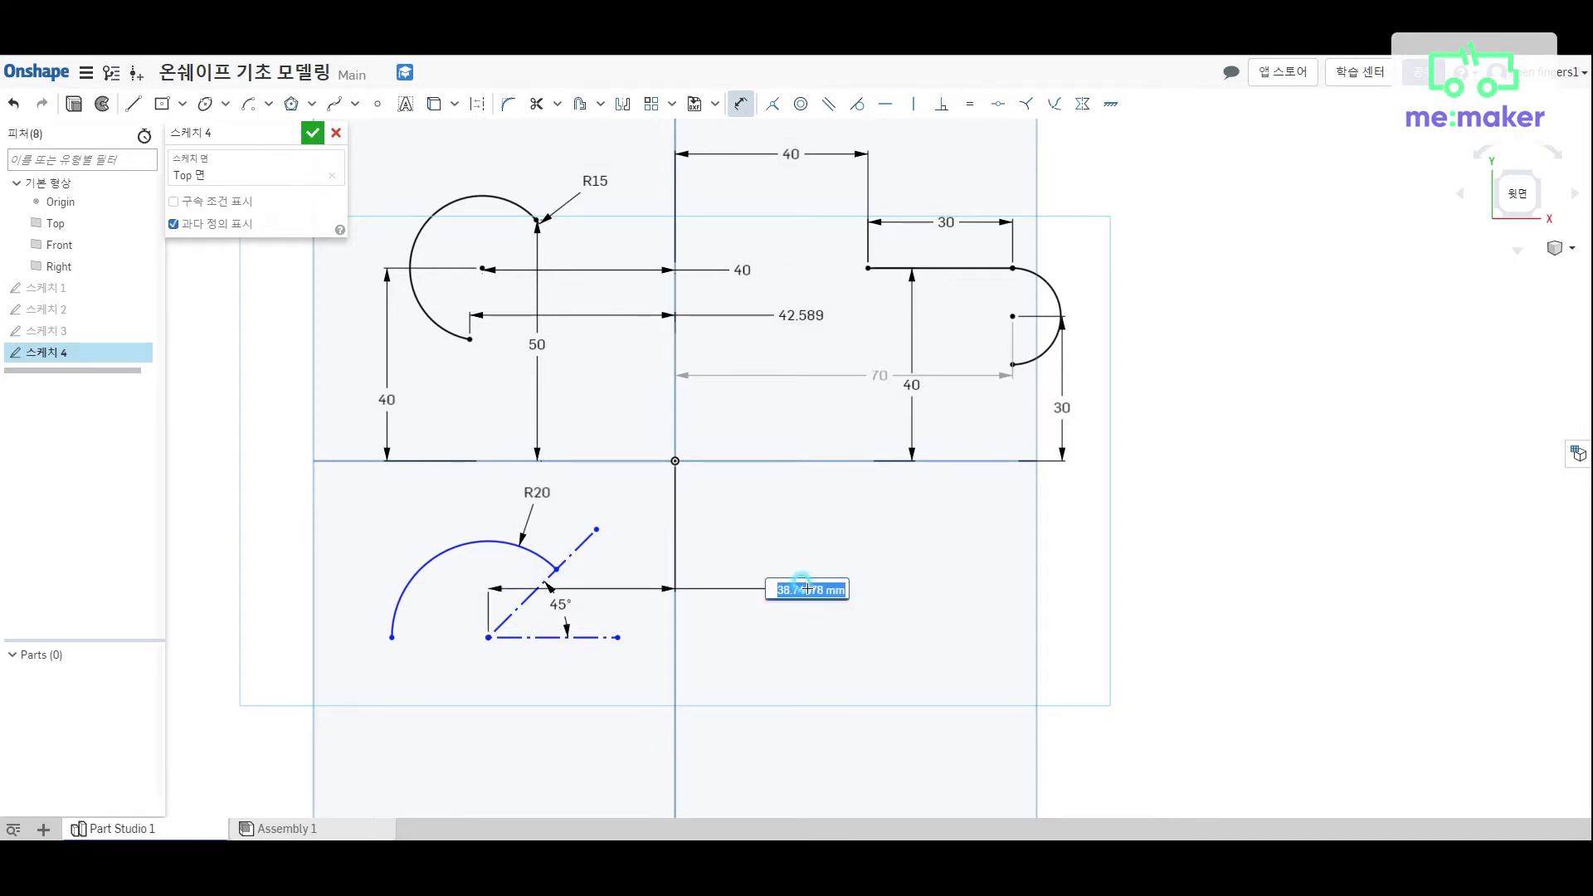
type("40")
key("Return")
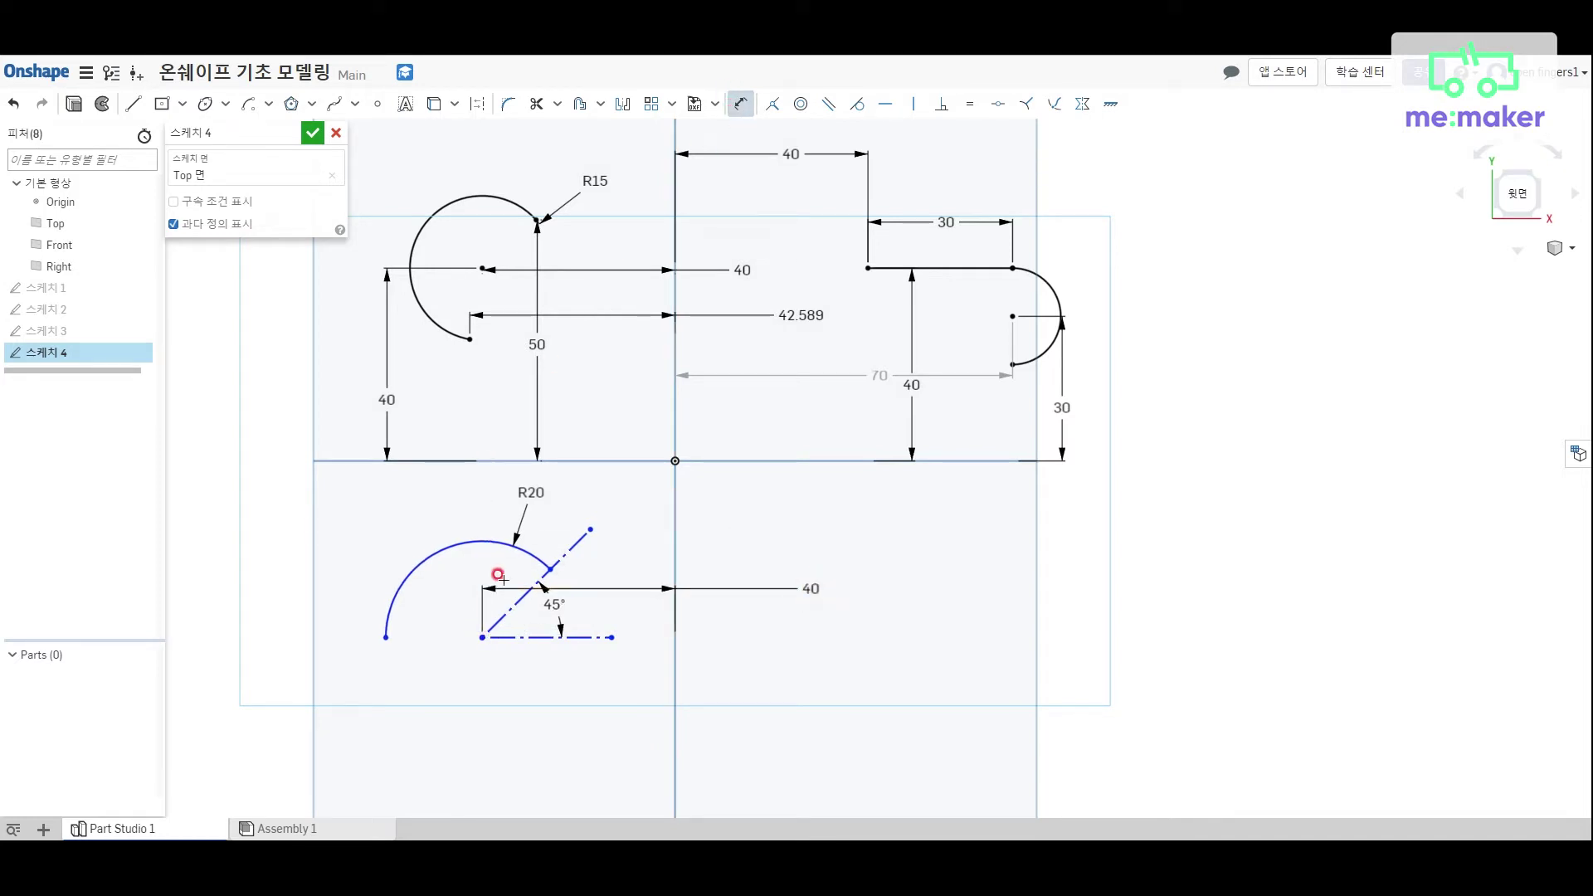
Dimension the R20 arc's left endpoint 40 mm below the horizontal axis and shift that dimension slightly right, over the arc.
left_click(484, 459)
left_click(386, 637)
left_click(427, 497)
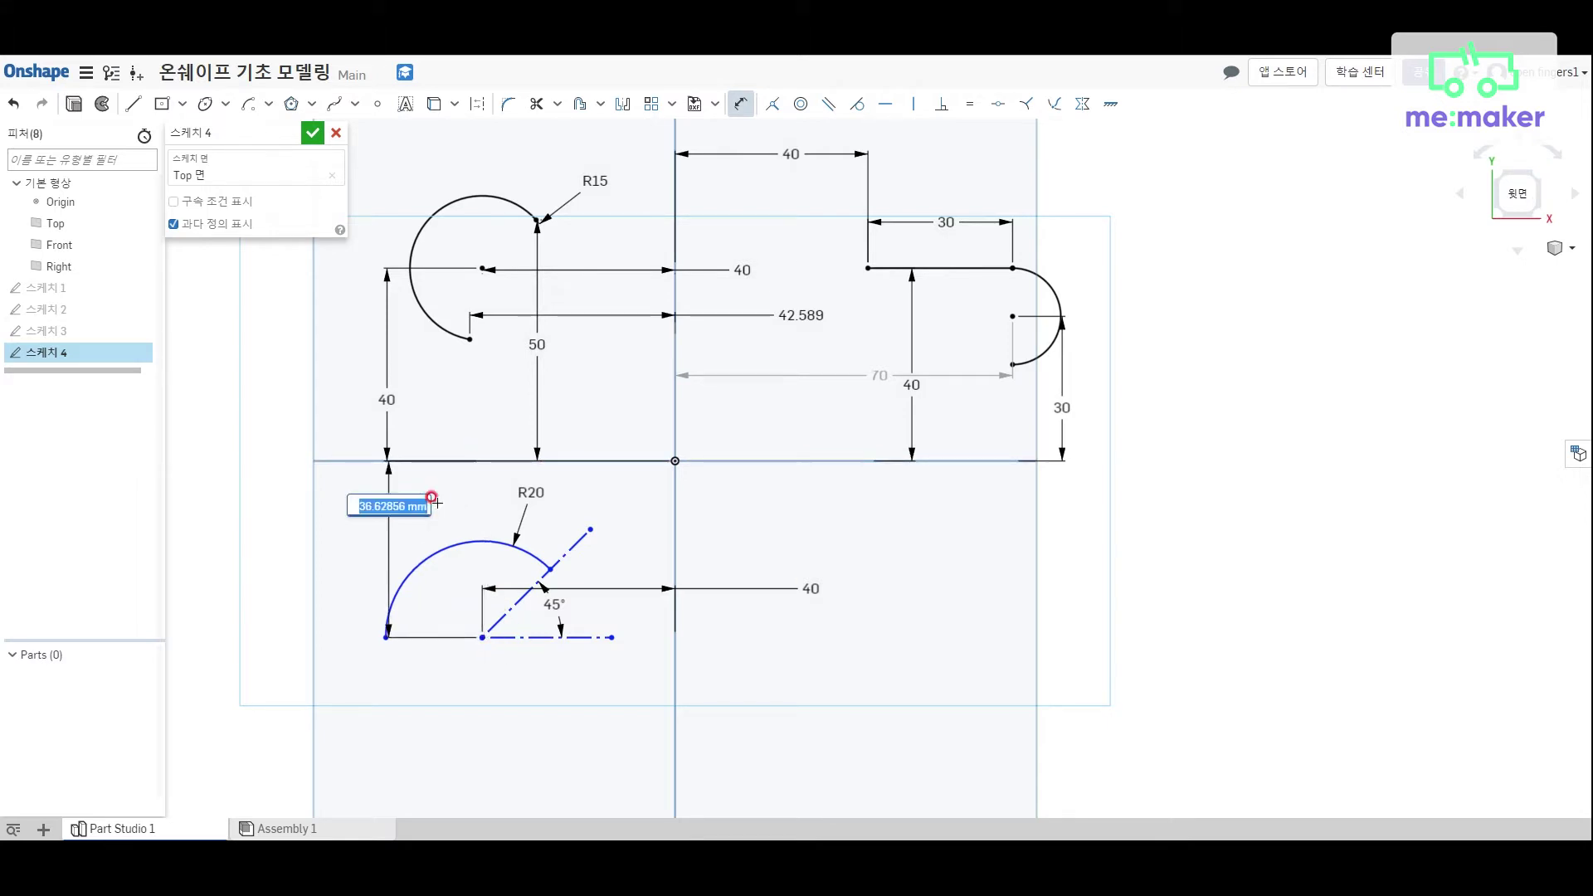
type("40")
key("Return")
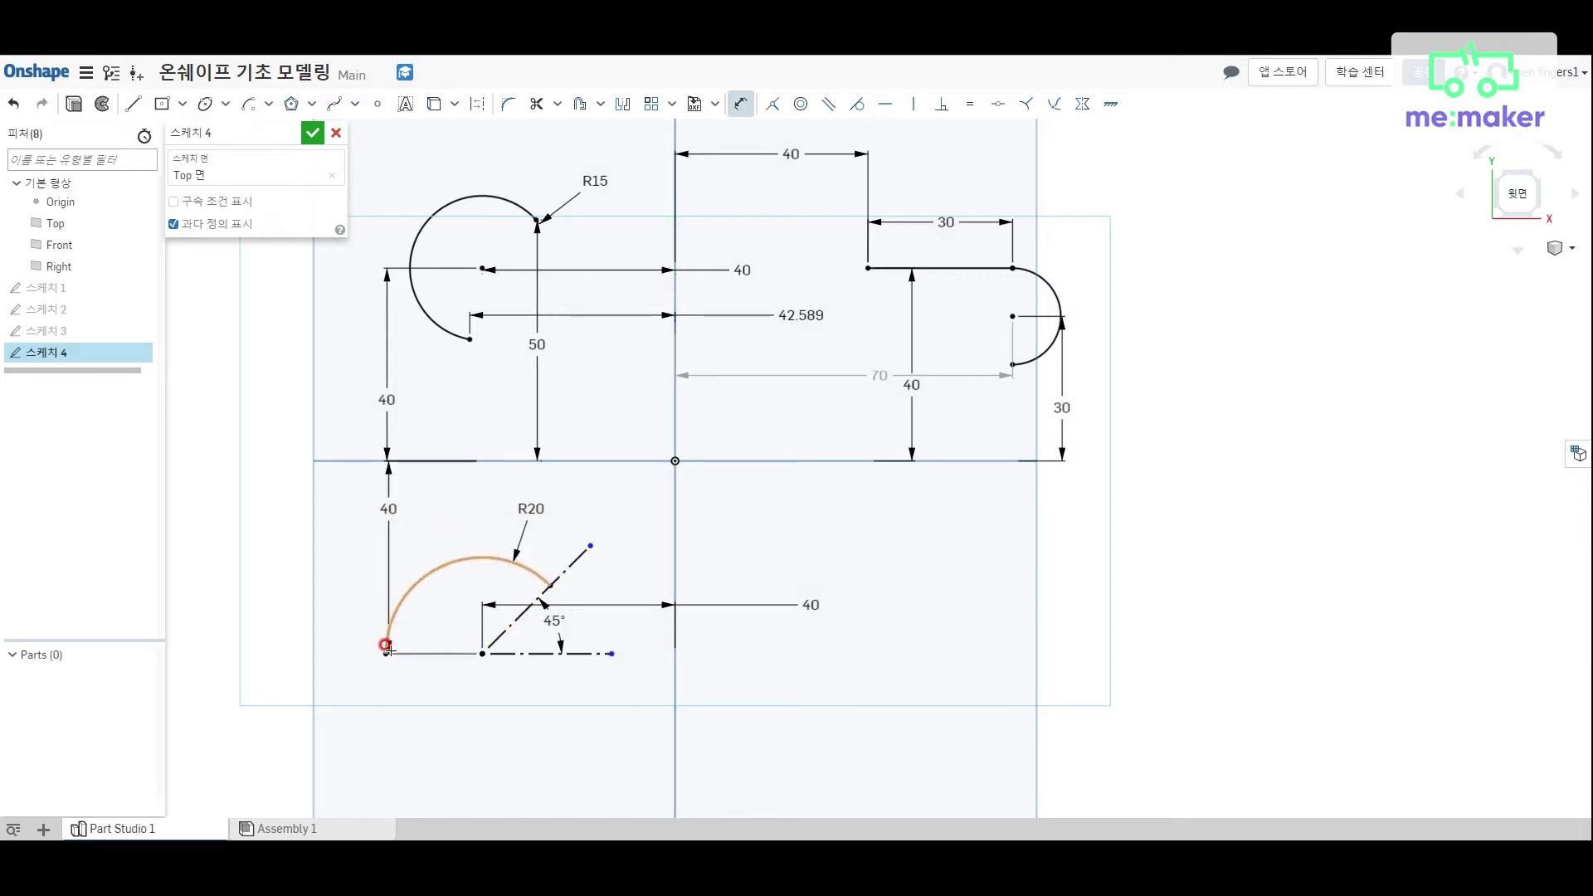
left_click_drag(387, 508, 418, 507)
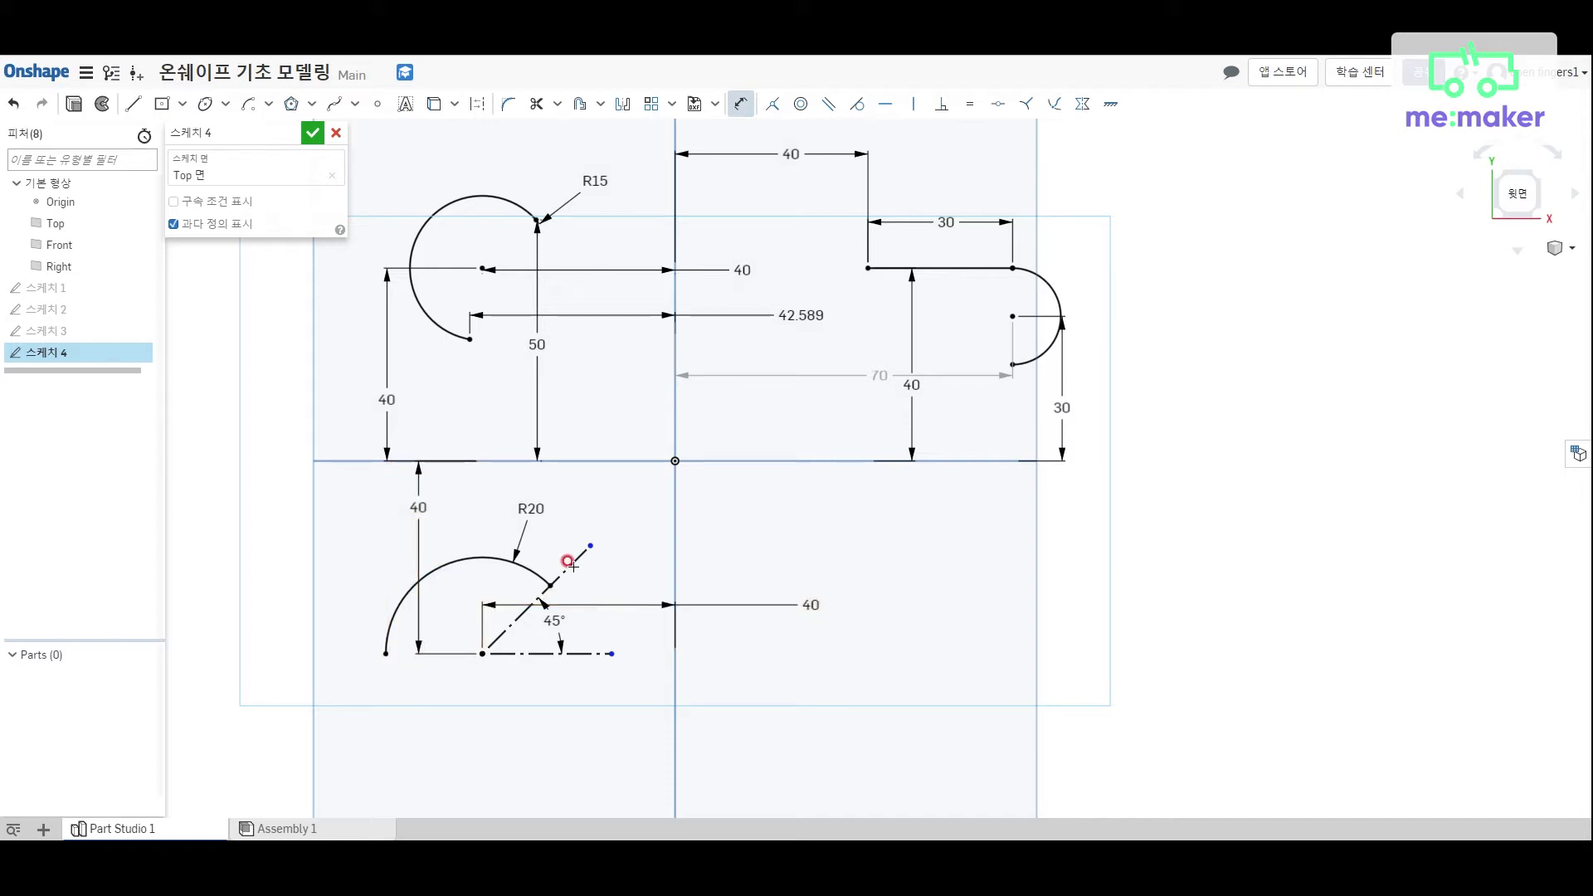
Draw a left-bulging conic in the lower-right quadrant, with endpoints about 55 mm right of the origin and about 15 and 30 mm below it.
left_click(268, 106)
left_click(267, 214)
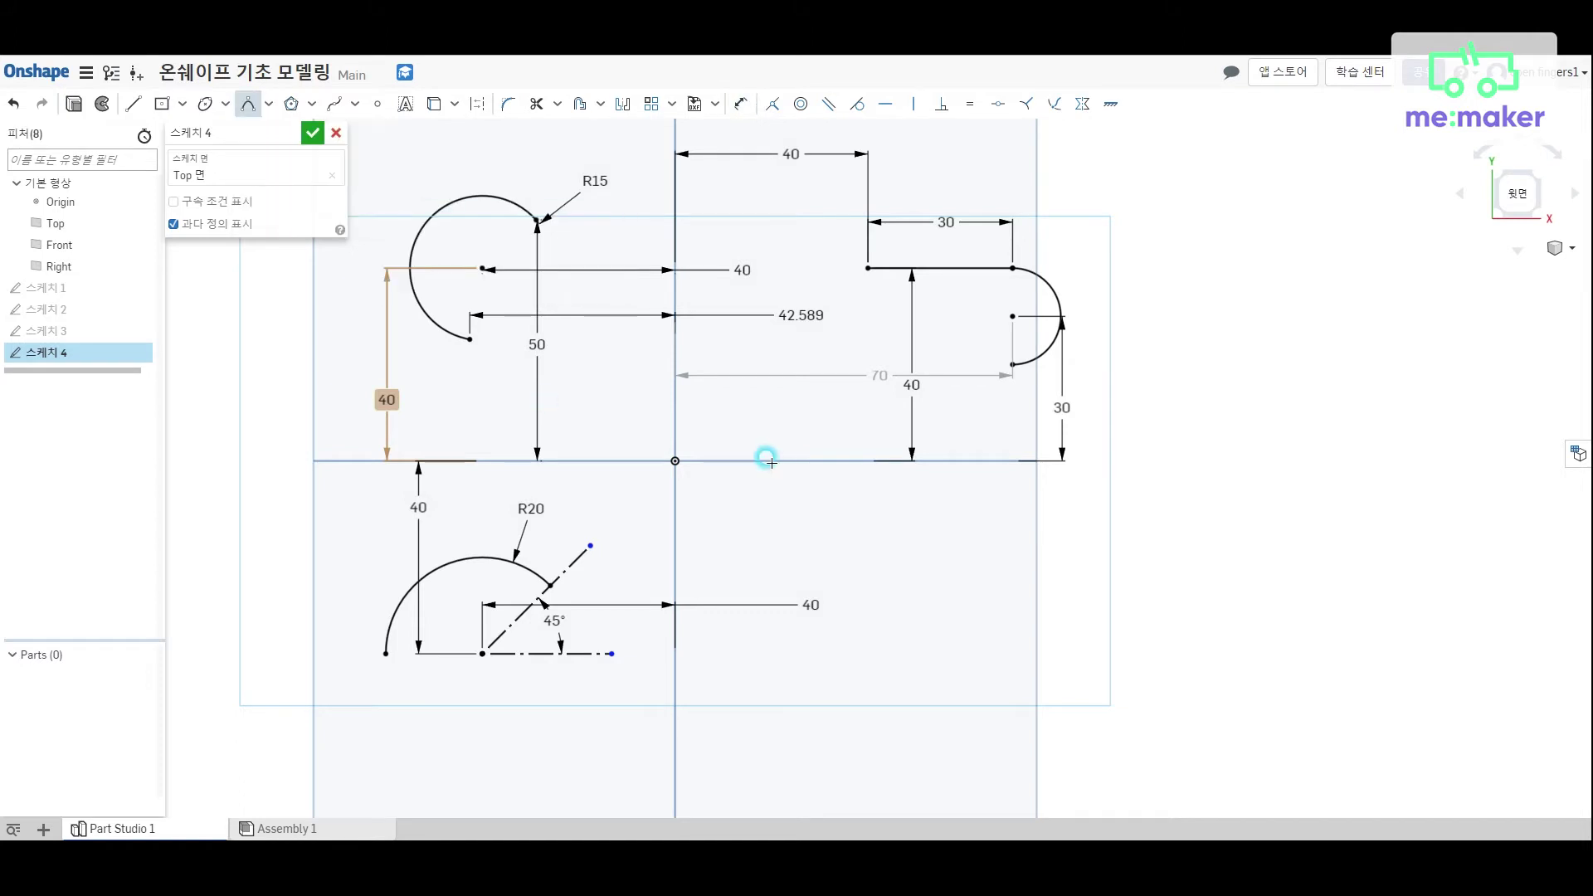
left_click(944, 607)
left_click(985, 608)
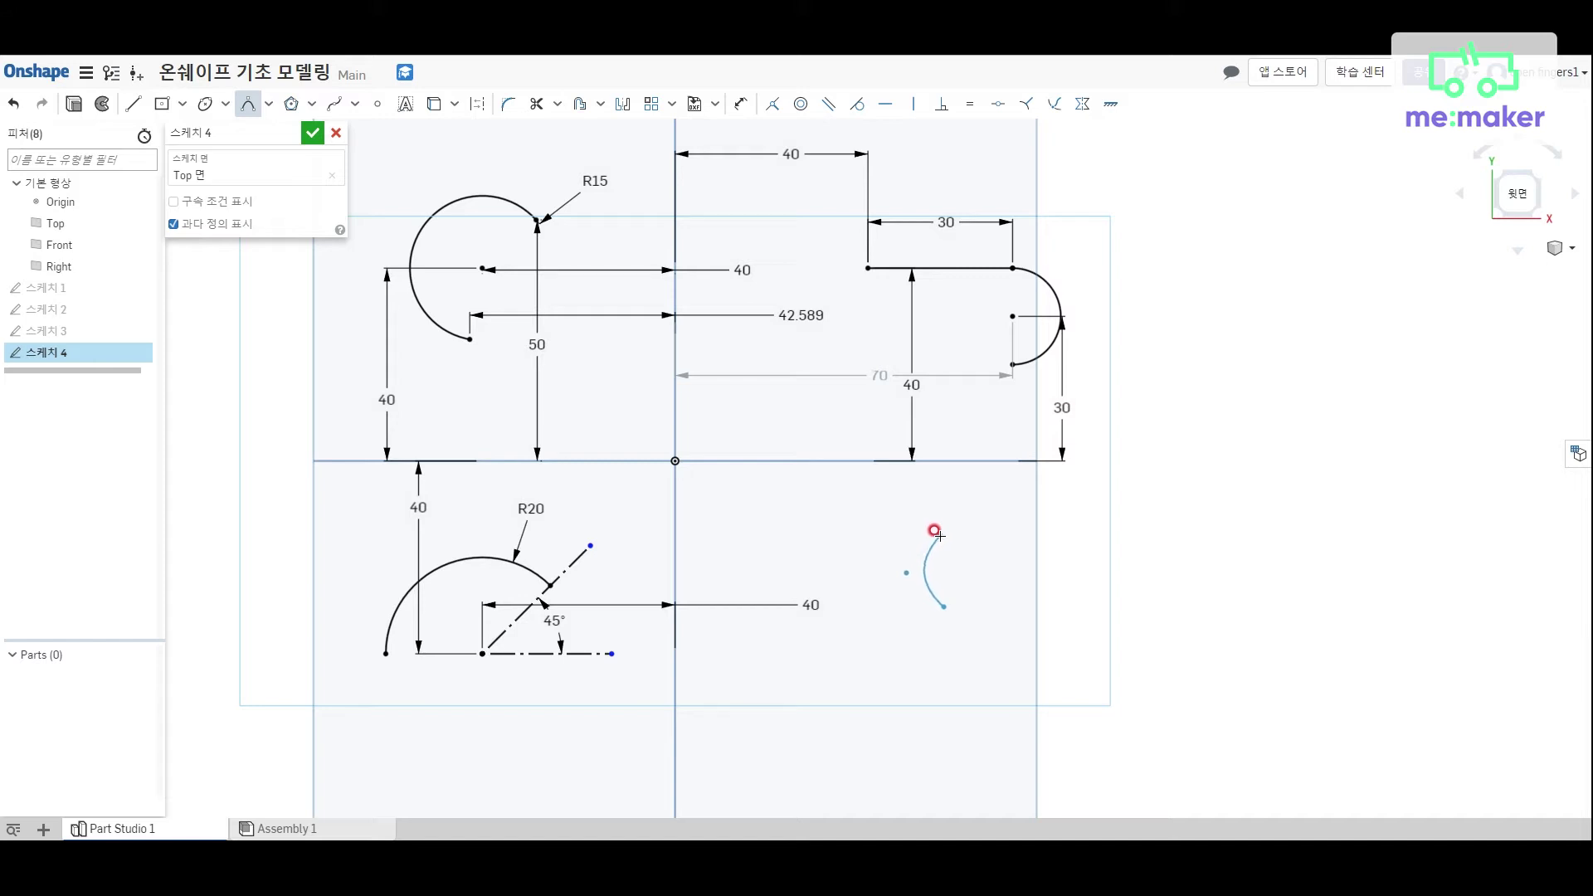
left_click(936, 534)
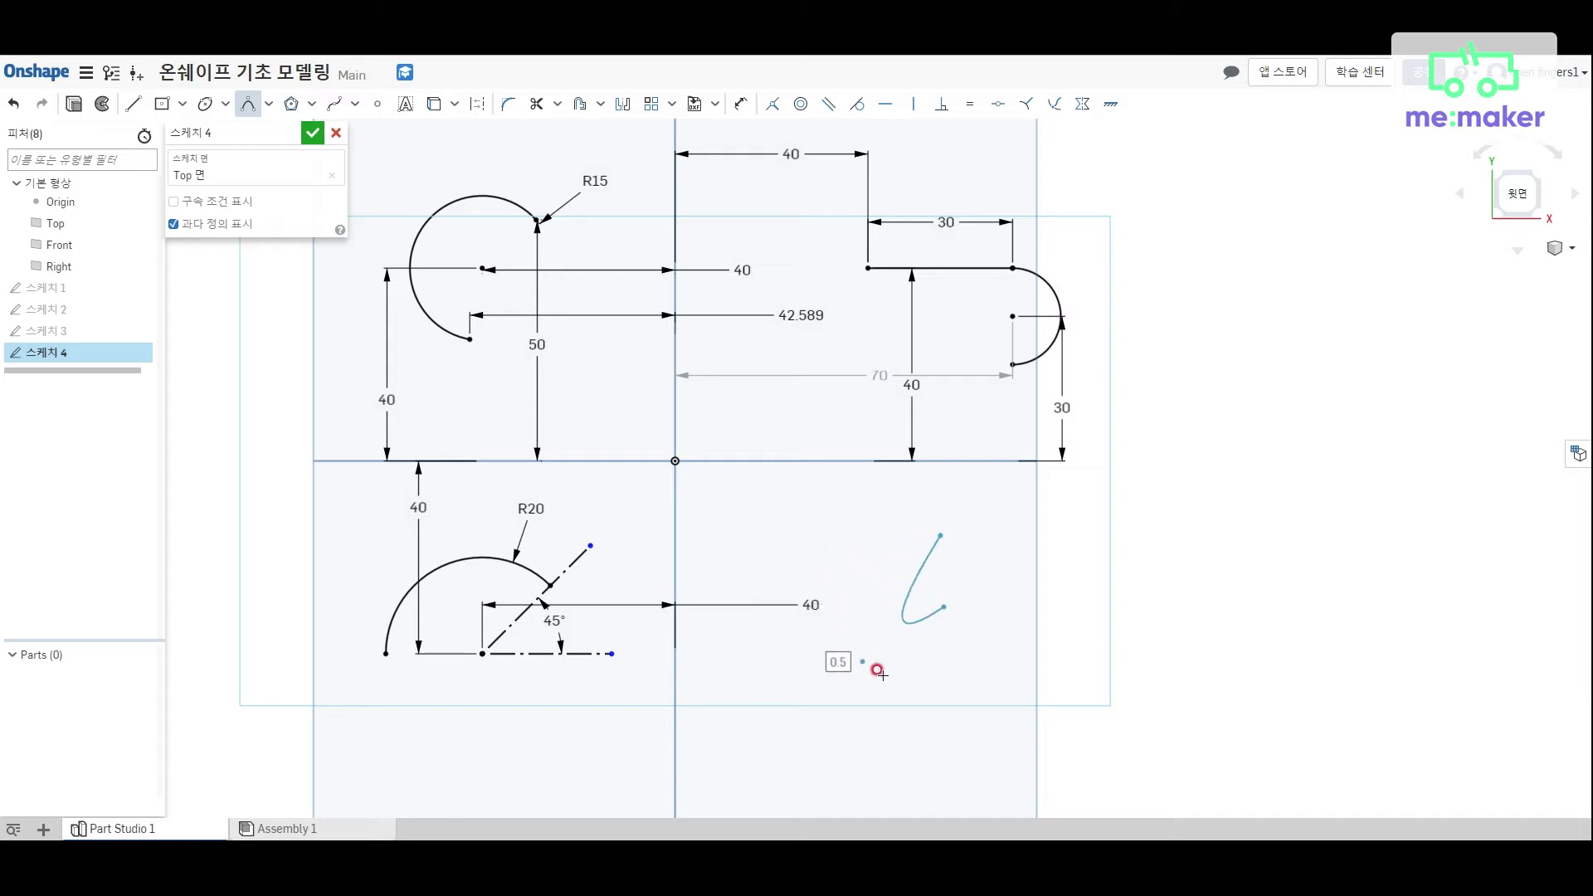
left_click(854, 530)
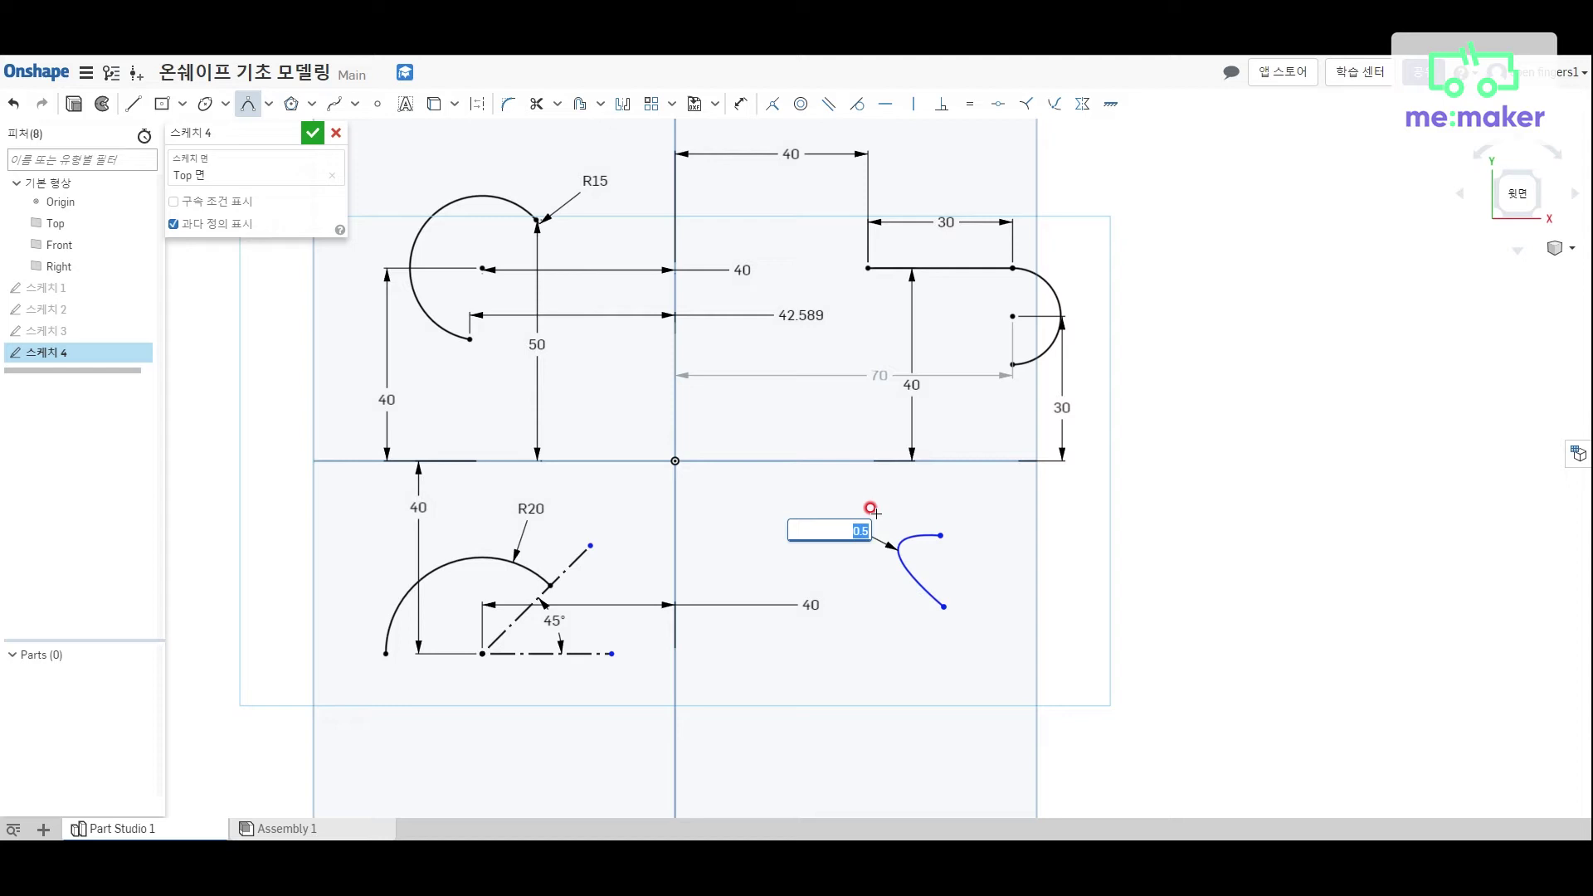
Try to set the conic's Rho value to 2, then leave the conic tool.
type("2")
key("Return")
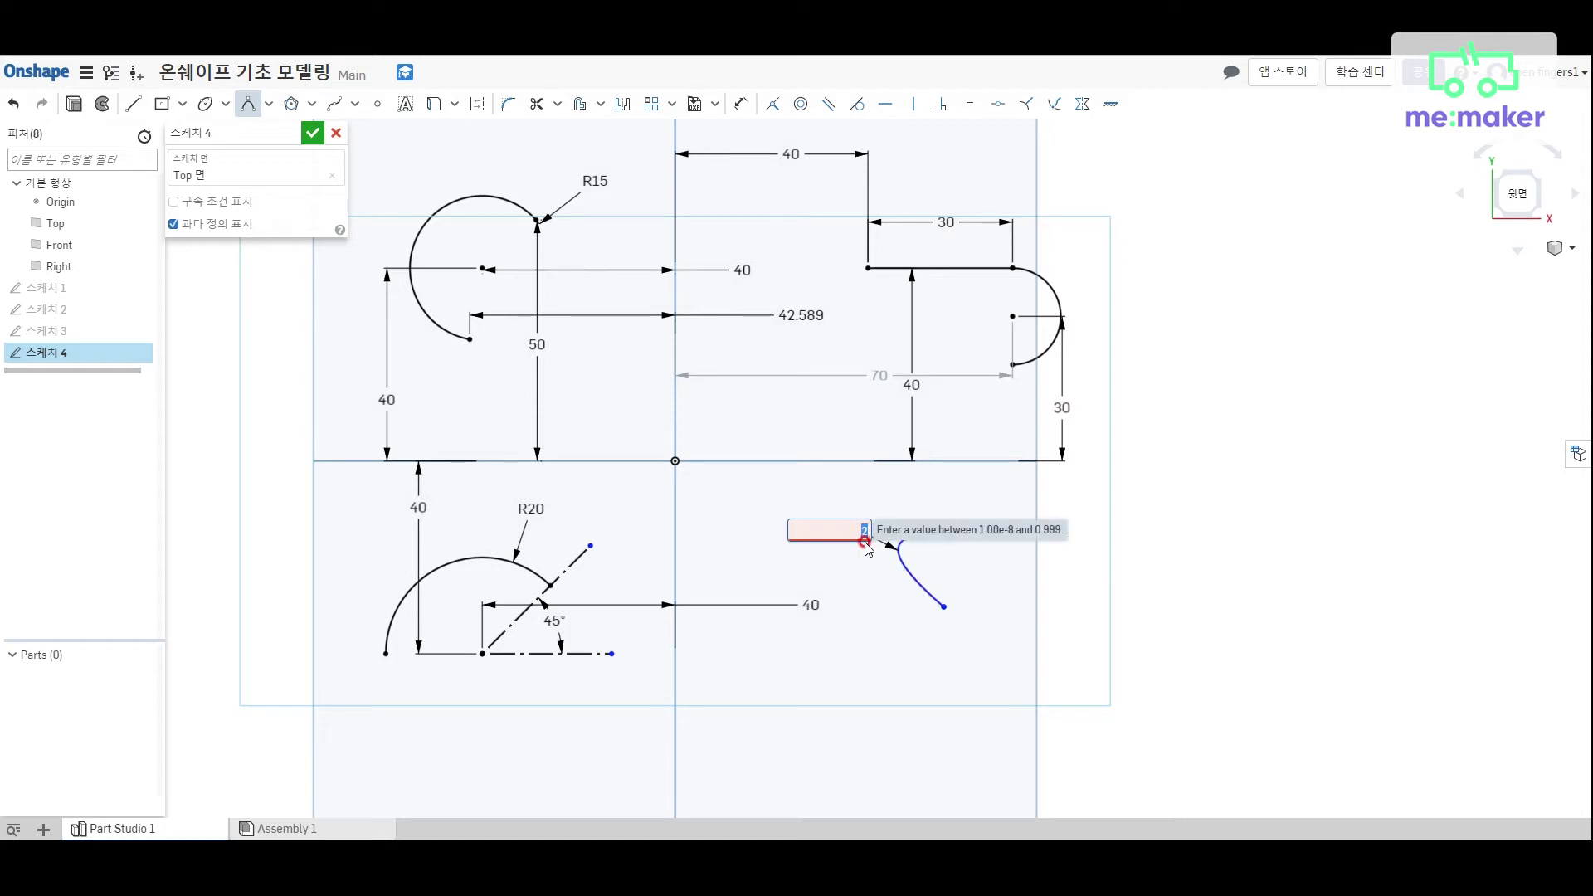
mouse_move(866, 534)
key("BackSpace")
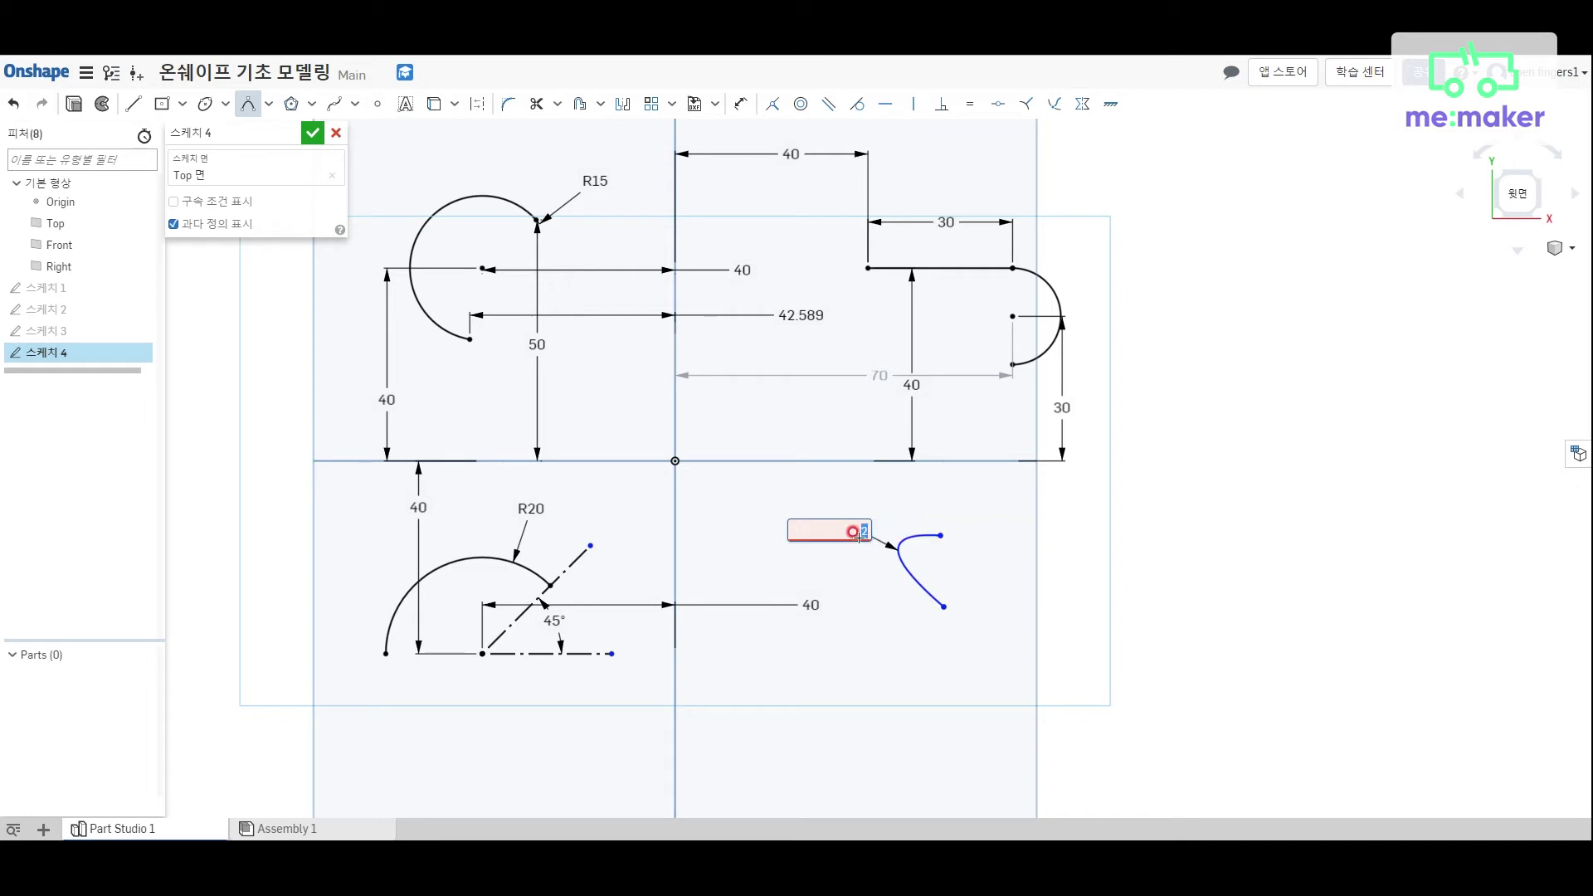
key("Escape")
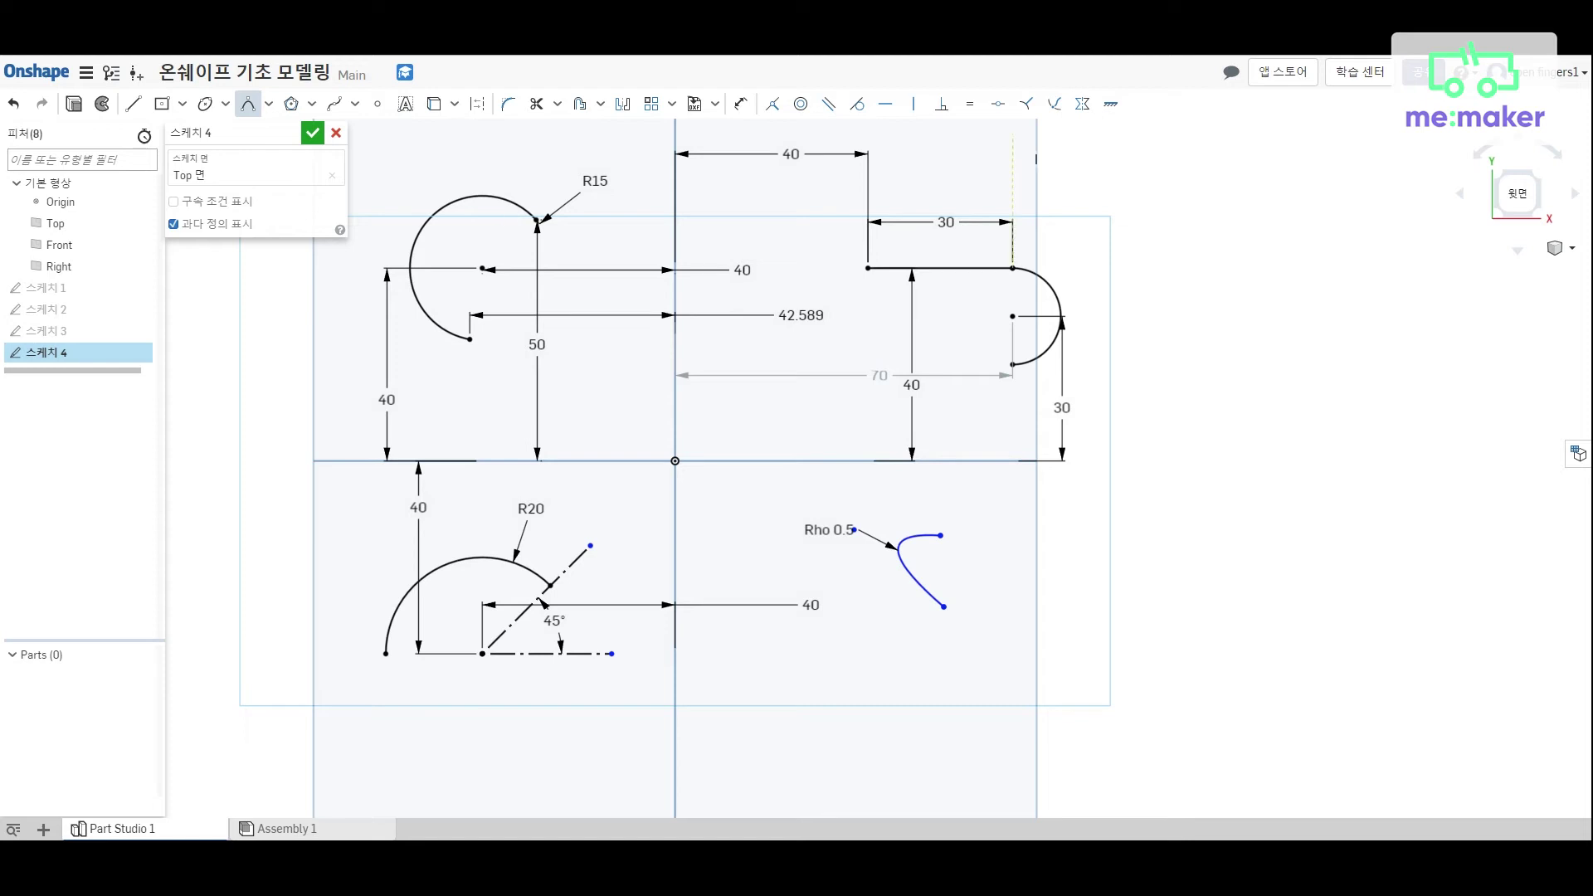
left_click(1141, 381)
mouse_move(941, 537)
left_mouse_down()
mouse_move(948, 457)
mouse_move(943, 527)
left_mouse_up()
key("Escape")
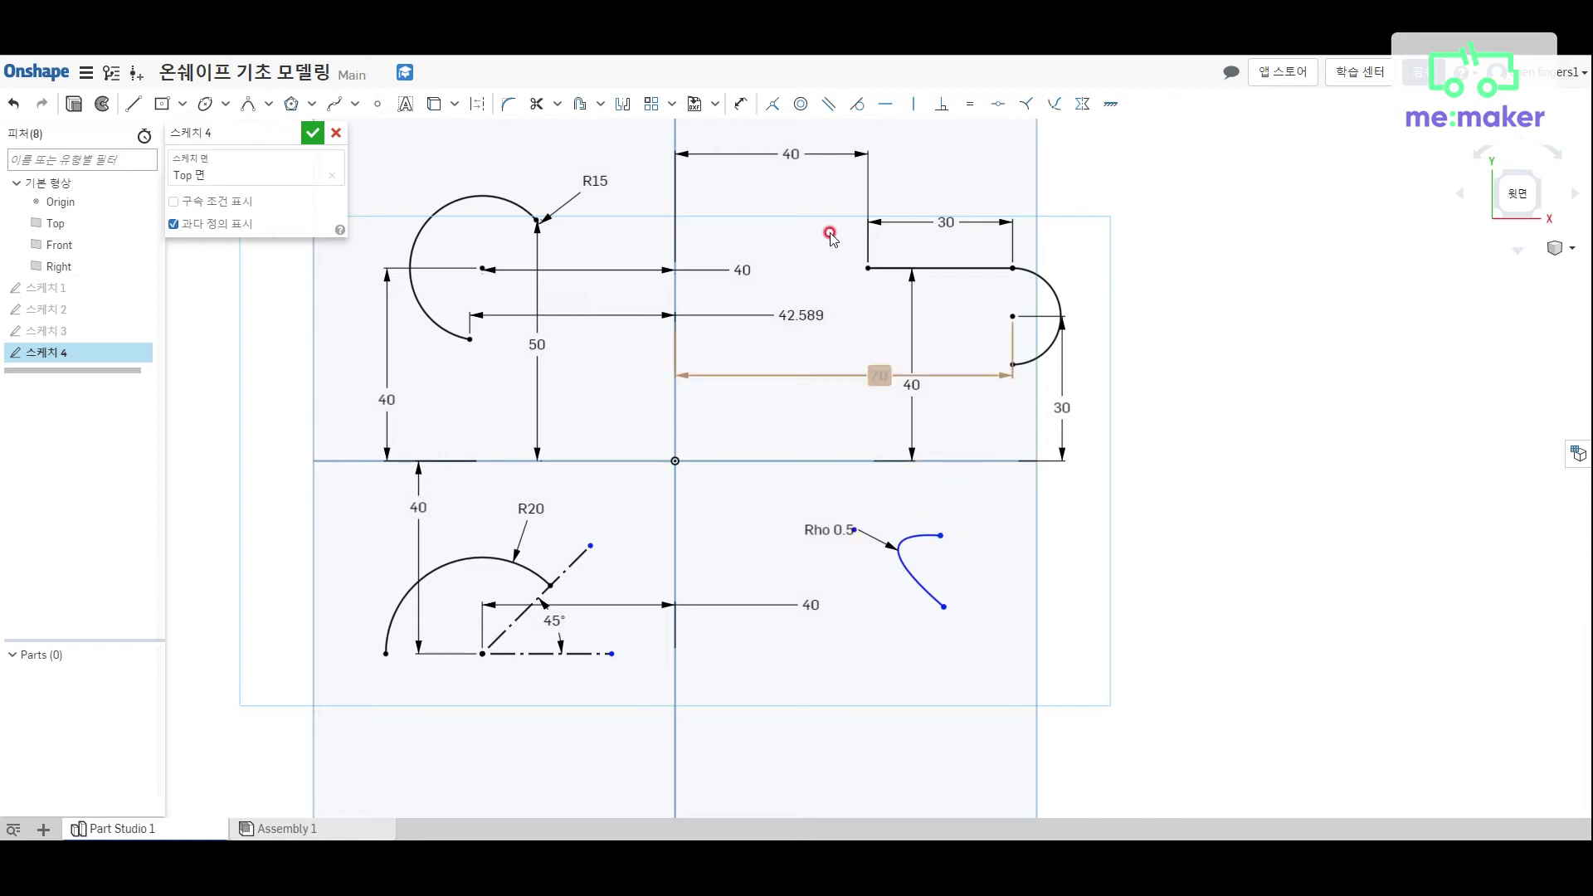
Try to dimension the conic's upper endpoint 30 mm below the horizontal axis.
left_click(741, 103)
left_click(939, 533)
left_click(936, 460)
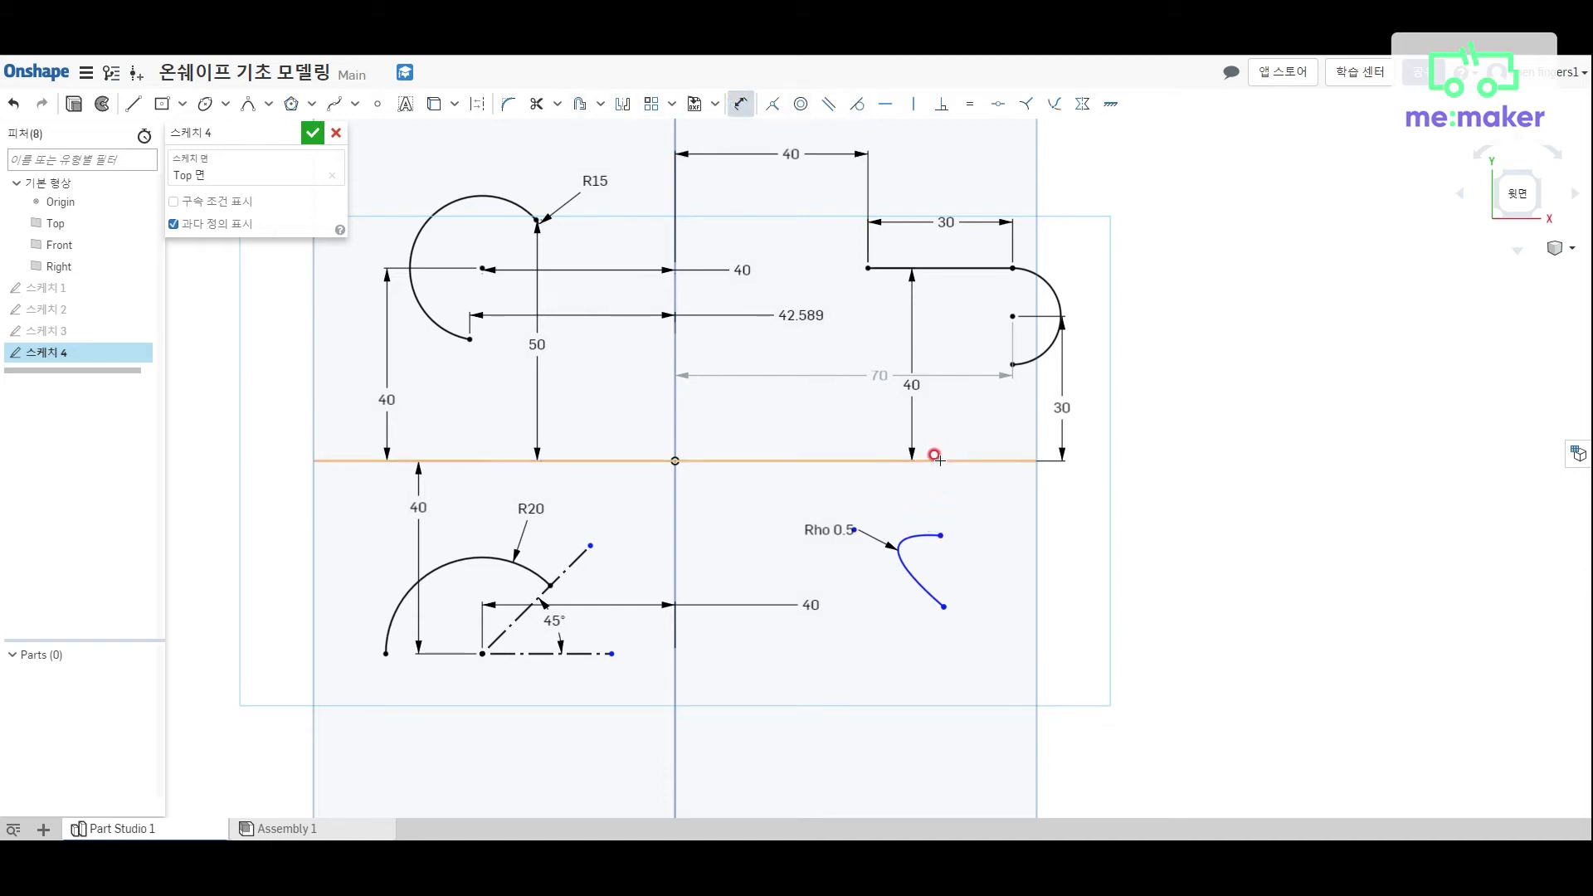
left_click(1022, 521)
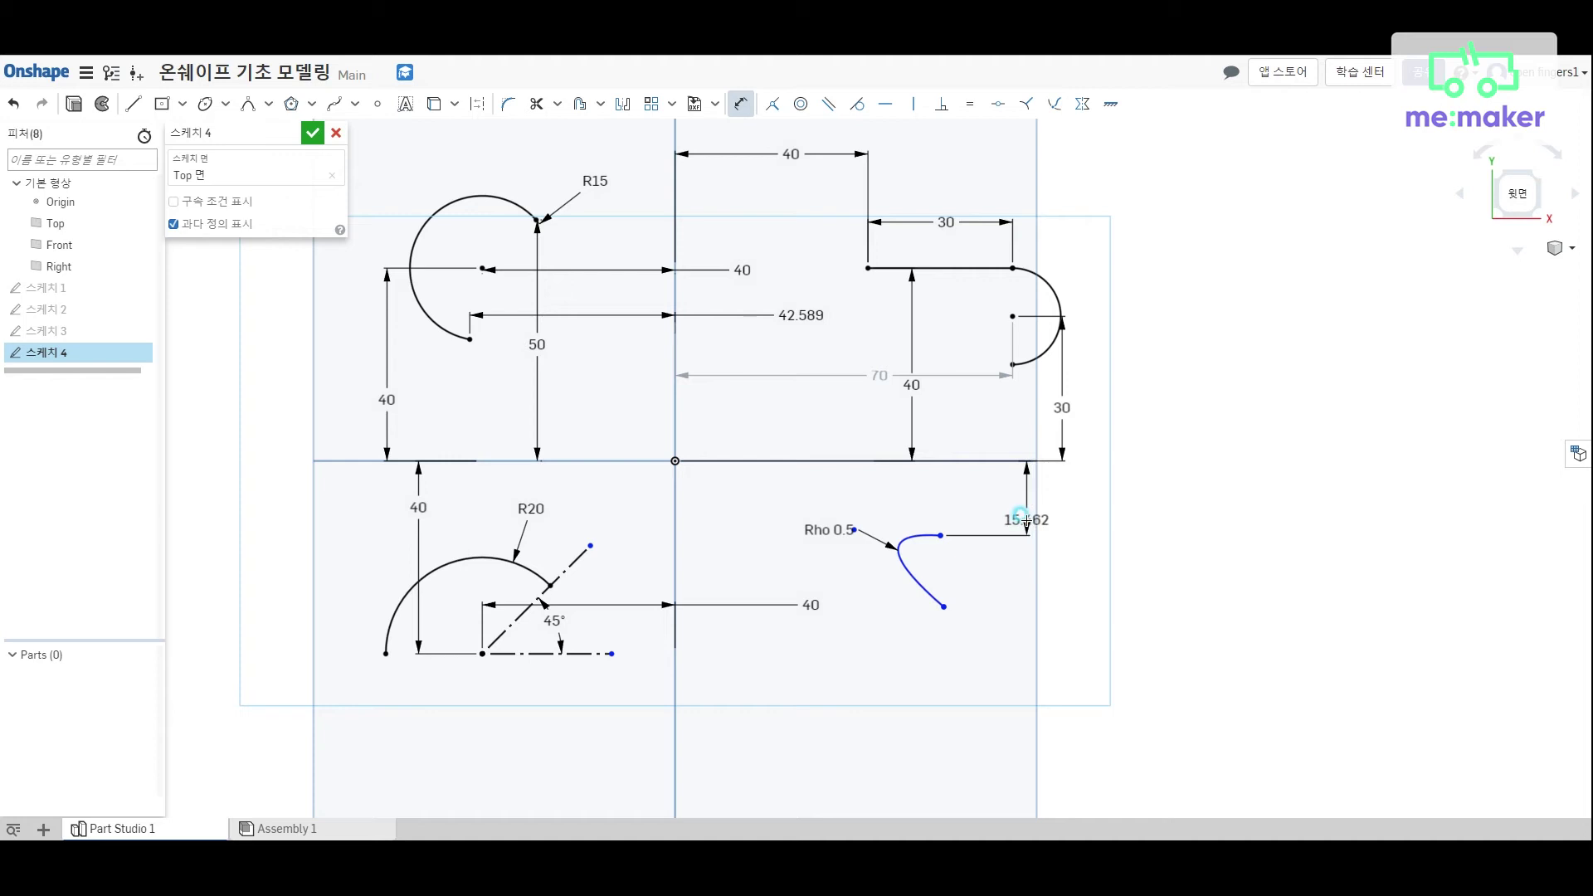
type("30")
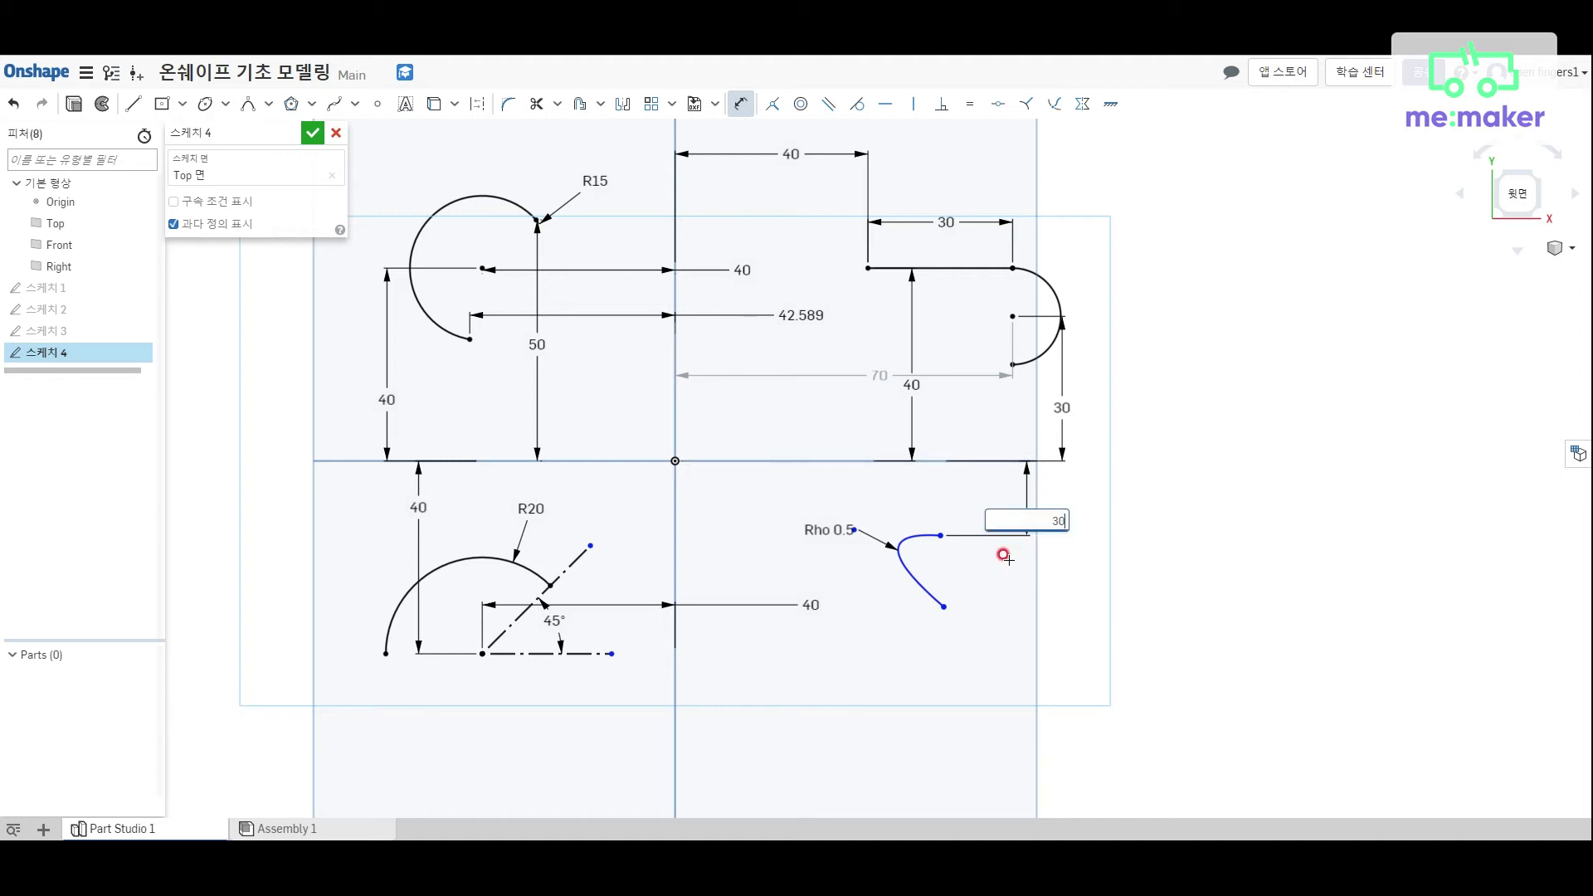
key("Return")
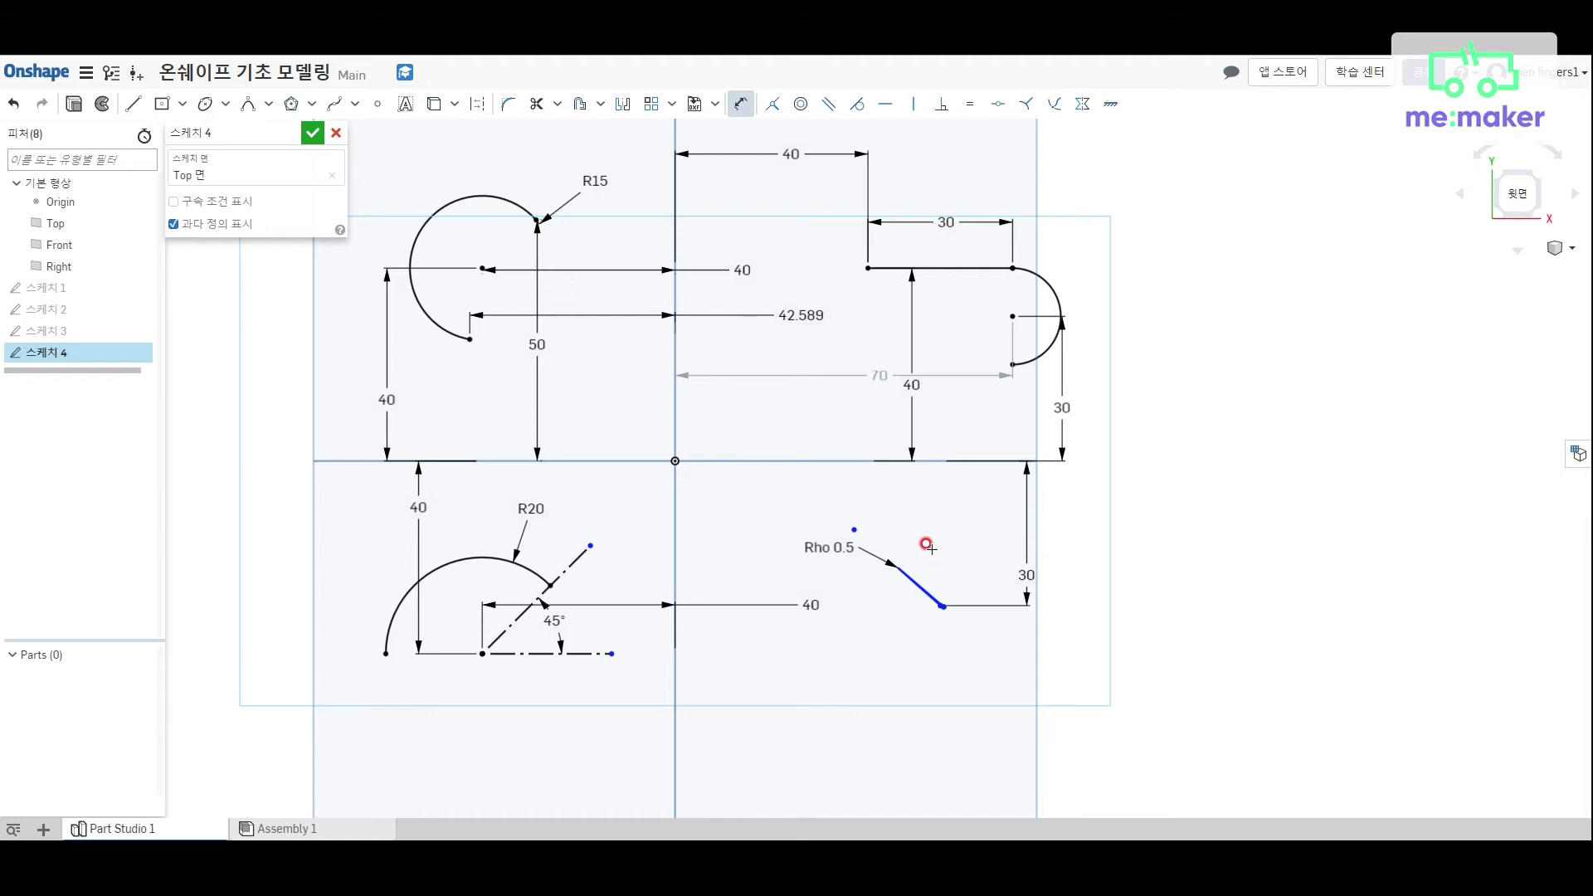
Undo the 30 mm dimension on the conic's upper endpoint.
key("Escape")
key("ctrl+z")
key("ctrl+z")
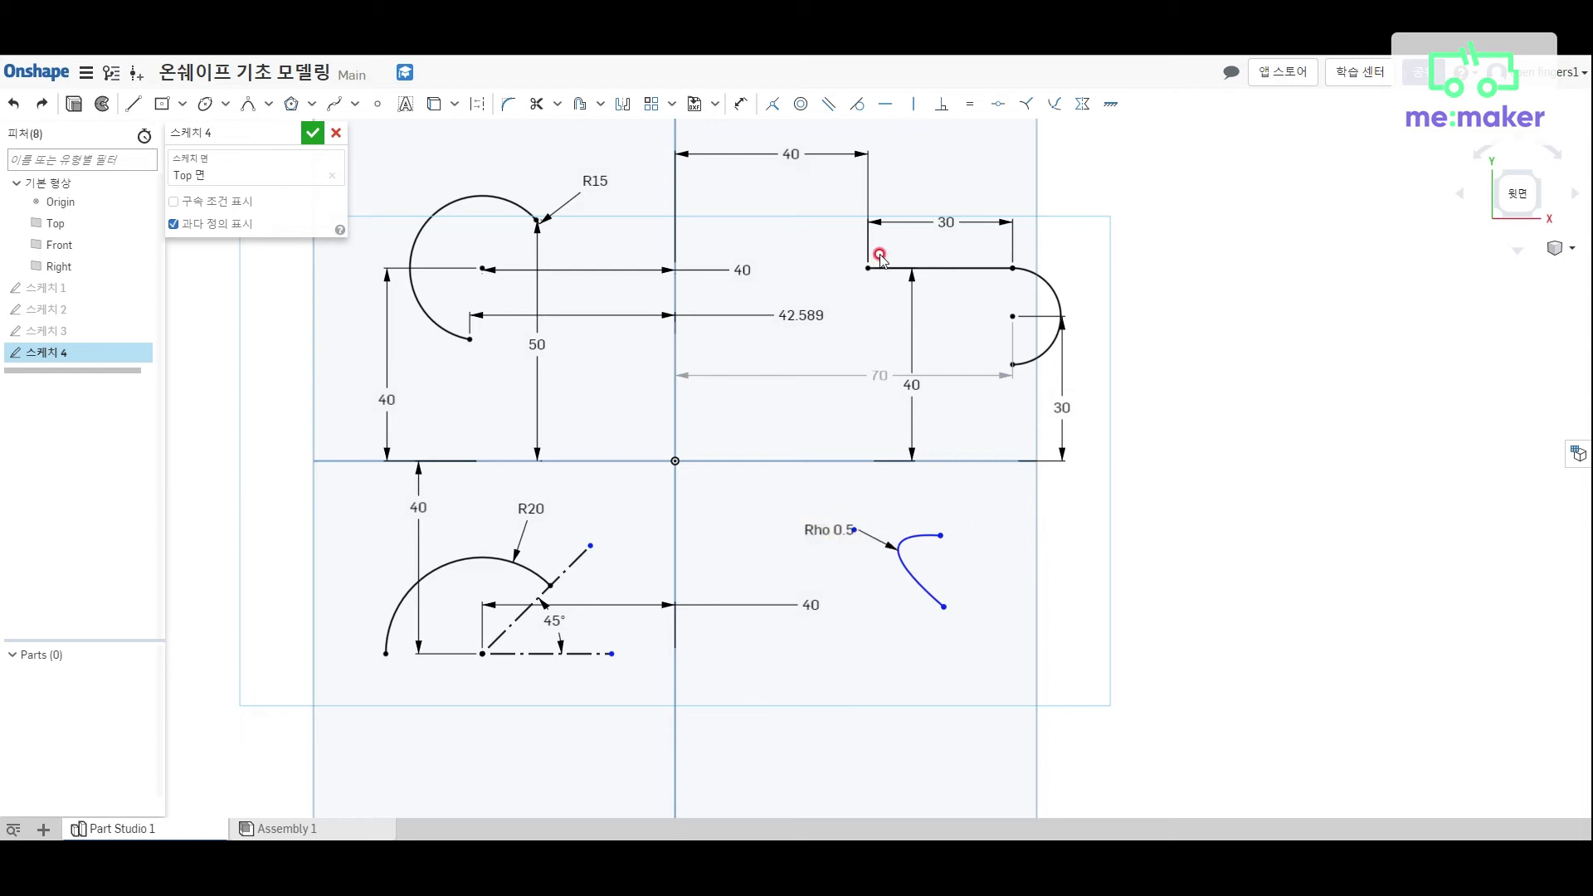
Reposition the Rho label to the conic's right side and dimension the conic's control point 30 mm below the horizontal axis.
left_click_drag(830, 530, 964, 568)
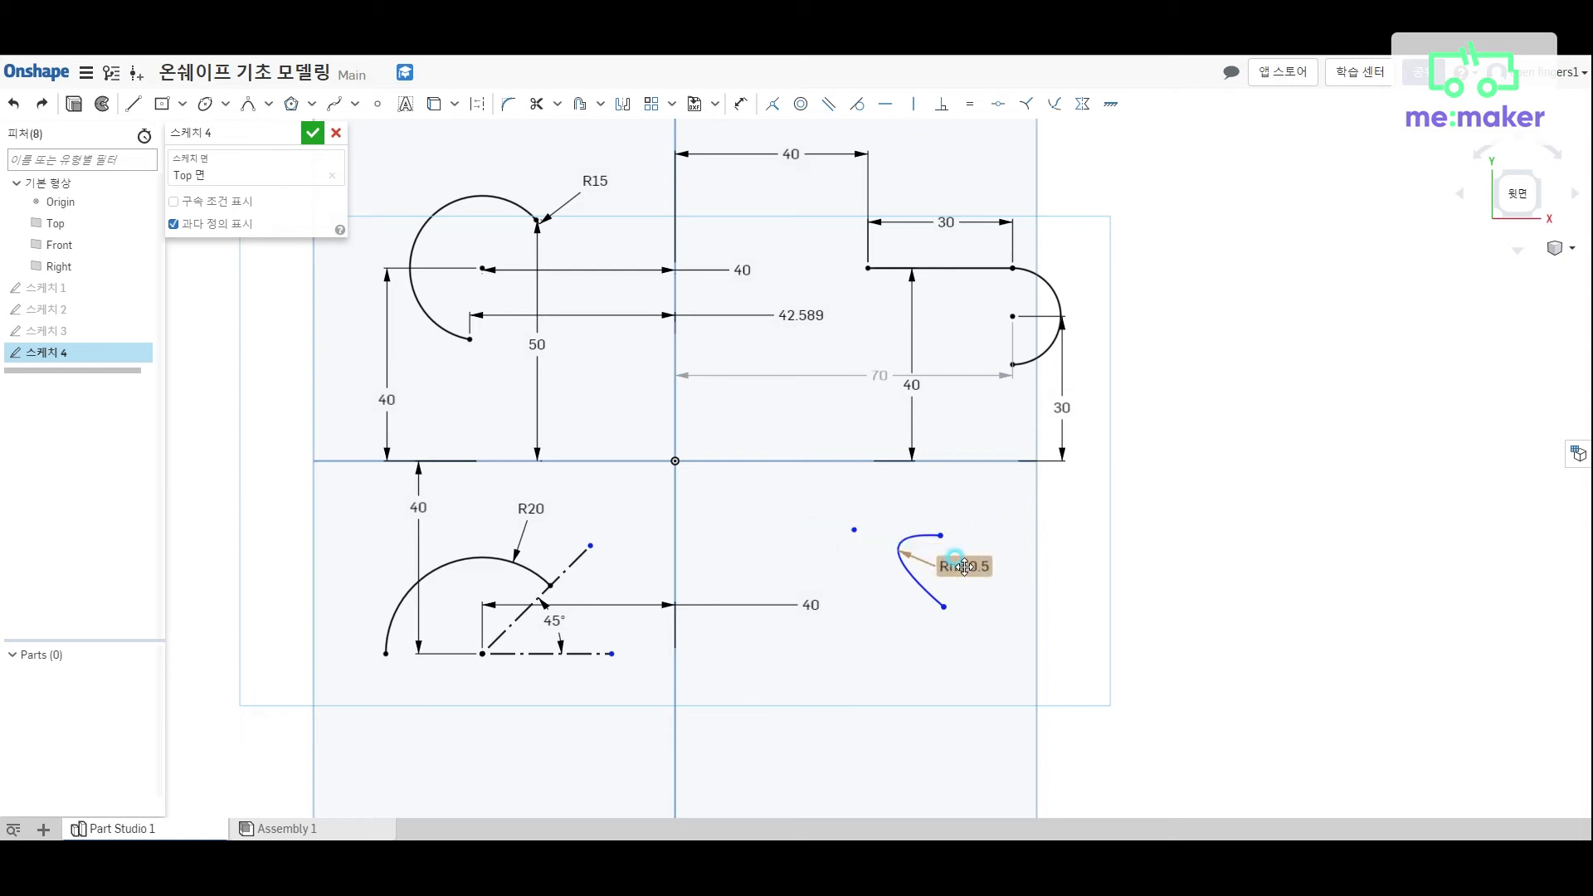
left_click(752, 110)
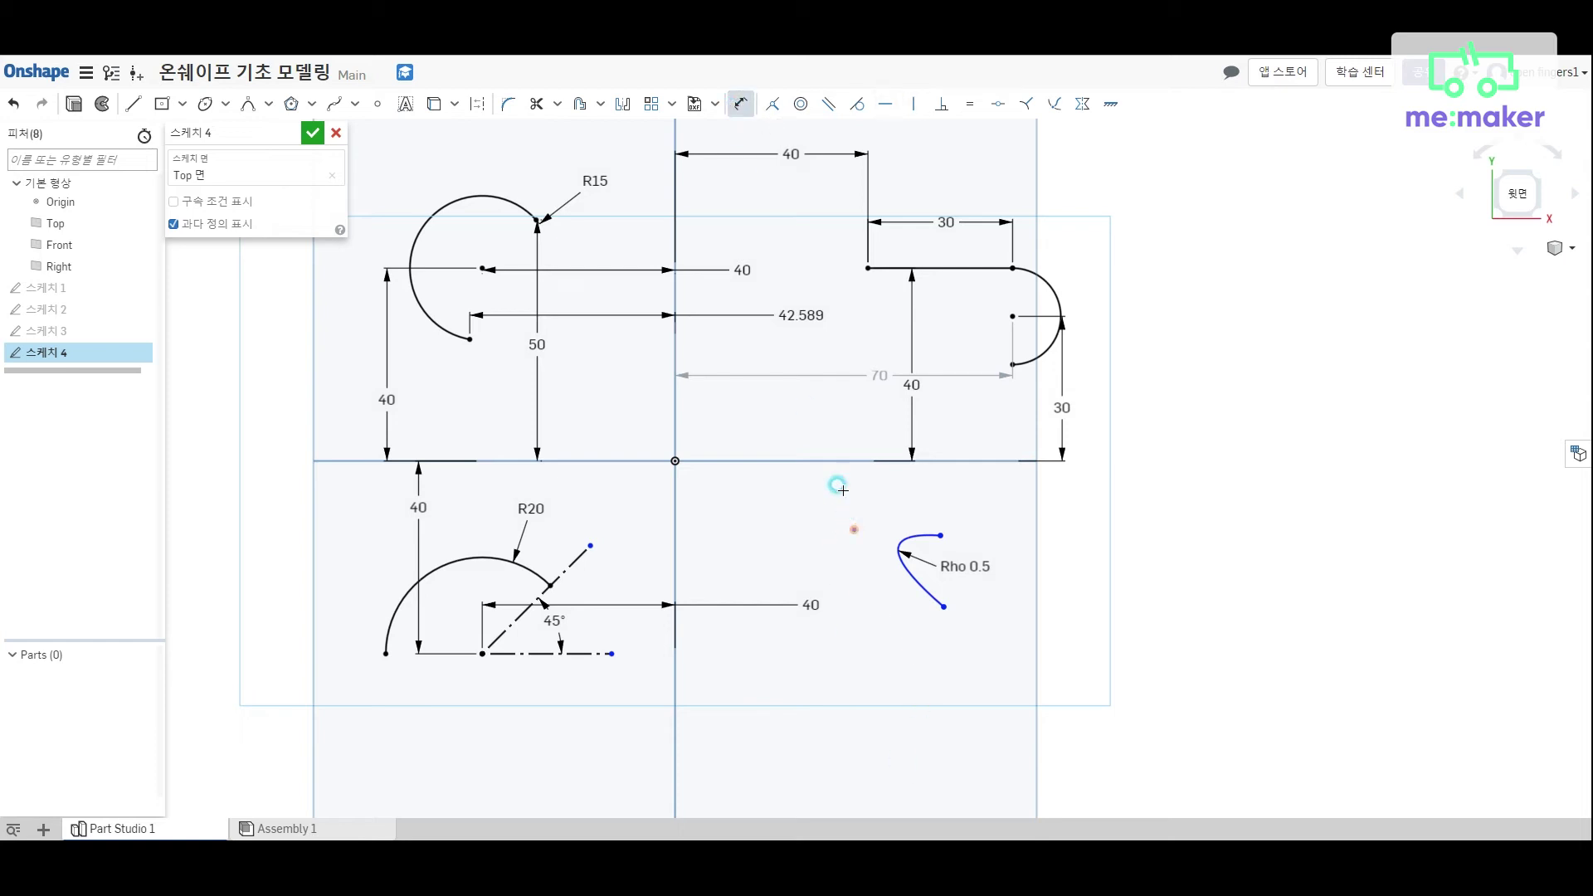
left_click(849, 461)
left_click(919, 478)
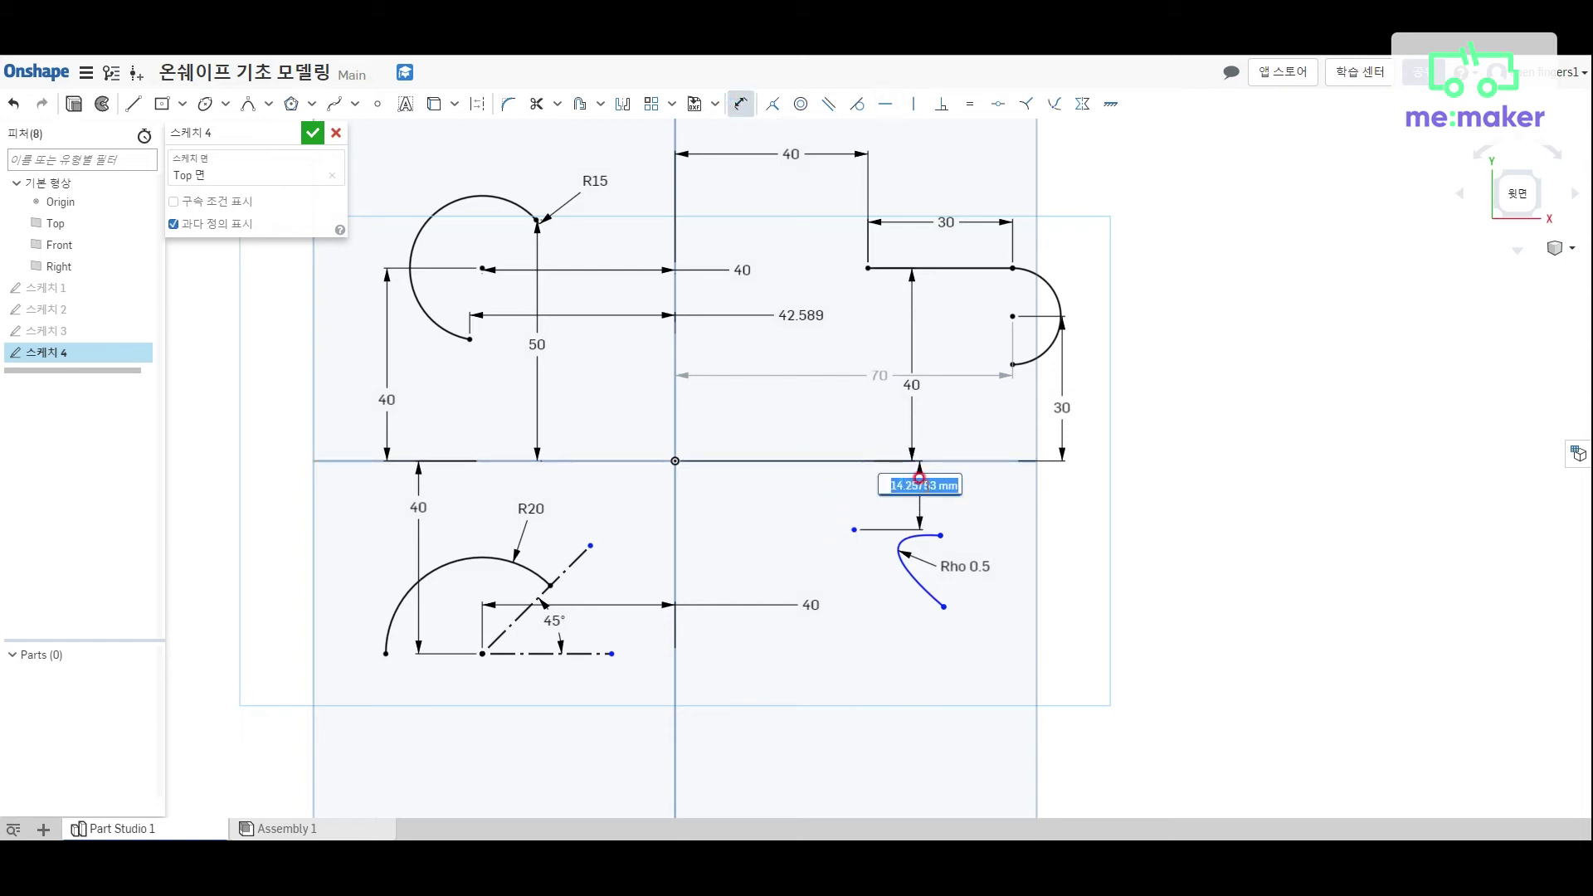
type("30")
key("Return")
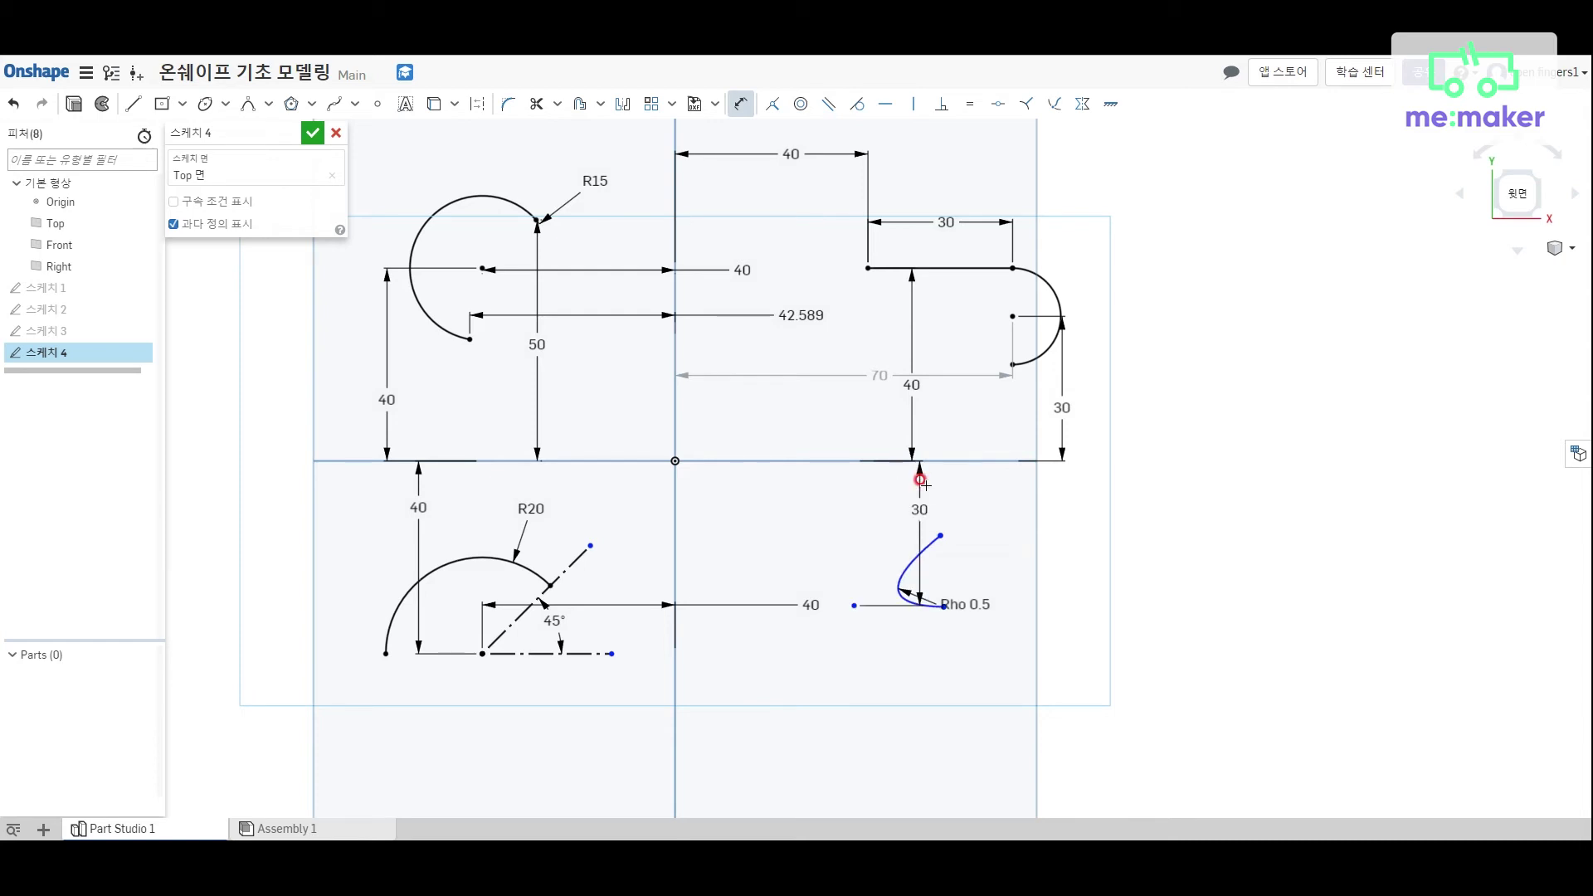
Dimension the conic's control point 40 mm from the vertical axis.
left_click(853, 604)
left_click(669, 556)
left_click(755, 513)
type("40")
key("Return")
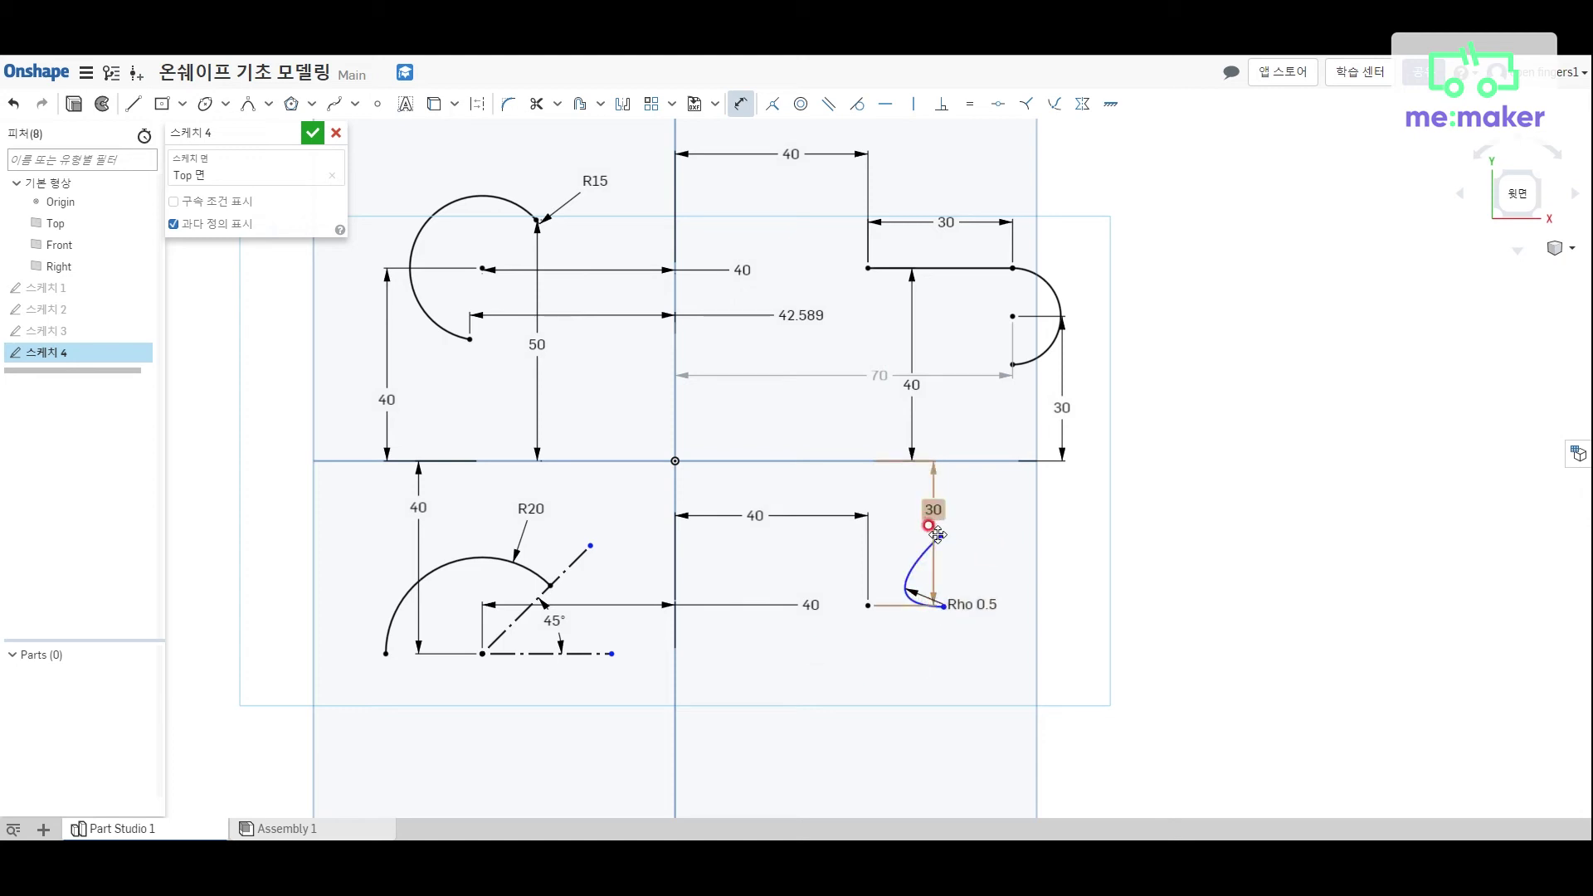
Dimension the conic's upper endpoint from the horizontal and vertical axes, keeping its drawn position.
left_click(947, 463)
left_click(1011, 494)
left_click(919, 535)
left_click(675, 534)
left_click(774, 560)
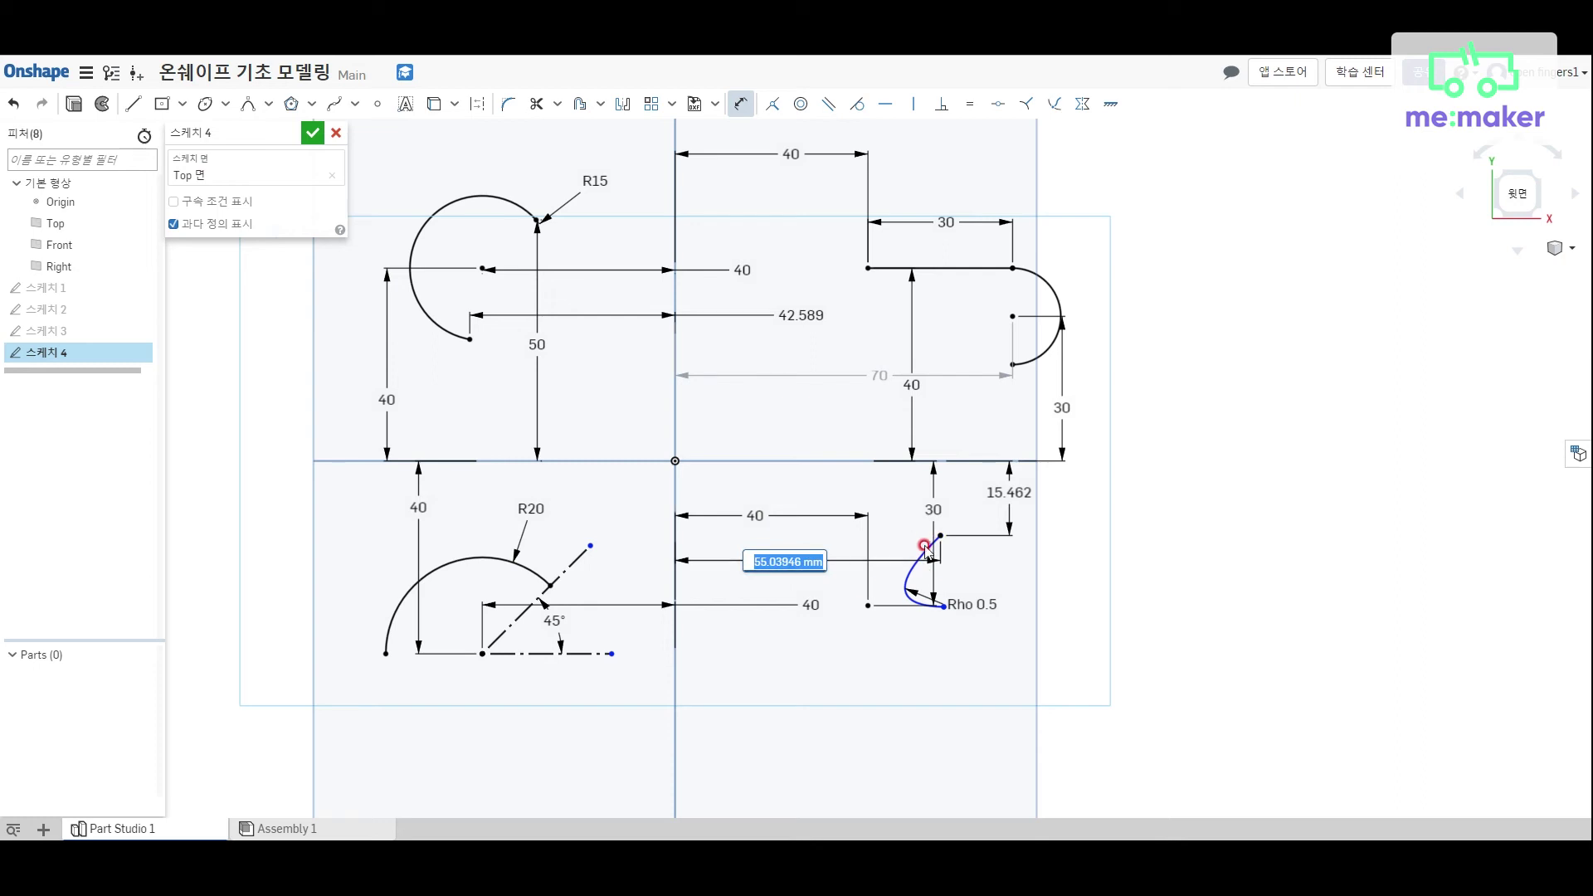
Dimension the conic's lower endpoint from the vertical and horizontal axes, keeping its drawn position.
left_click(809, 614)
left_click(675, 632)
left_click(822, 677)
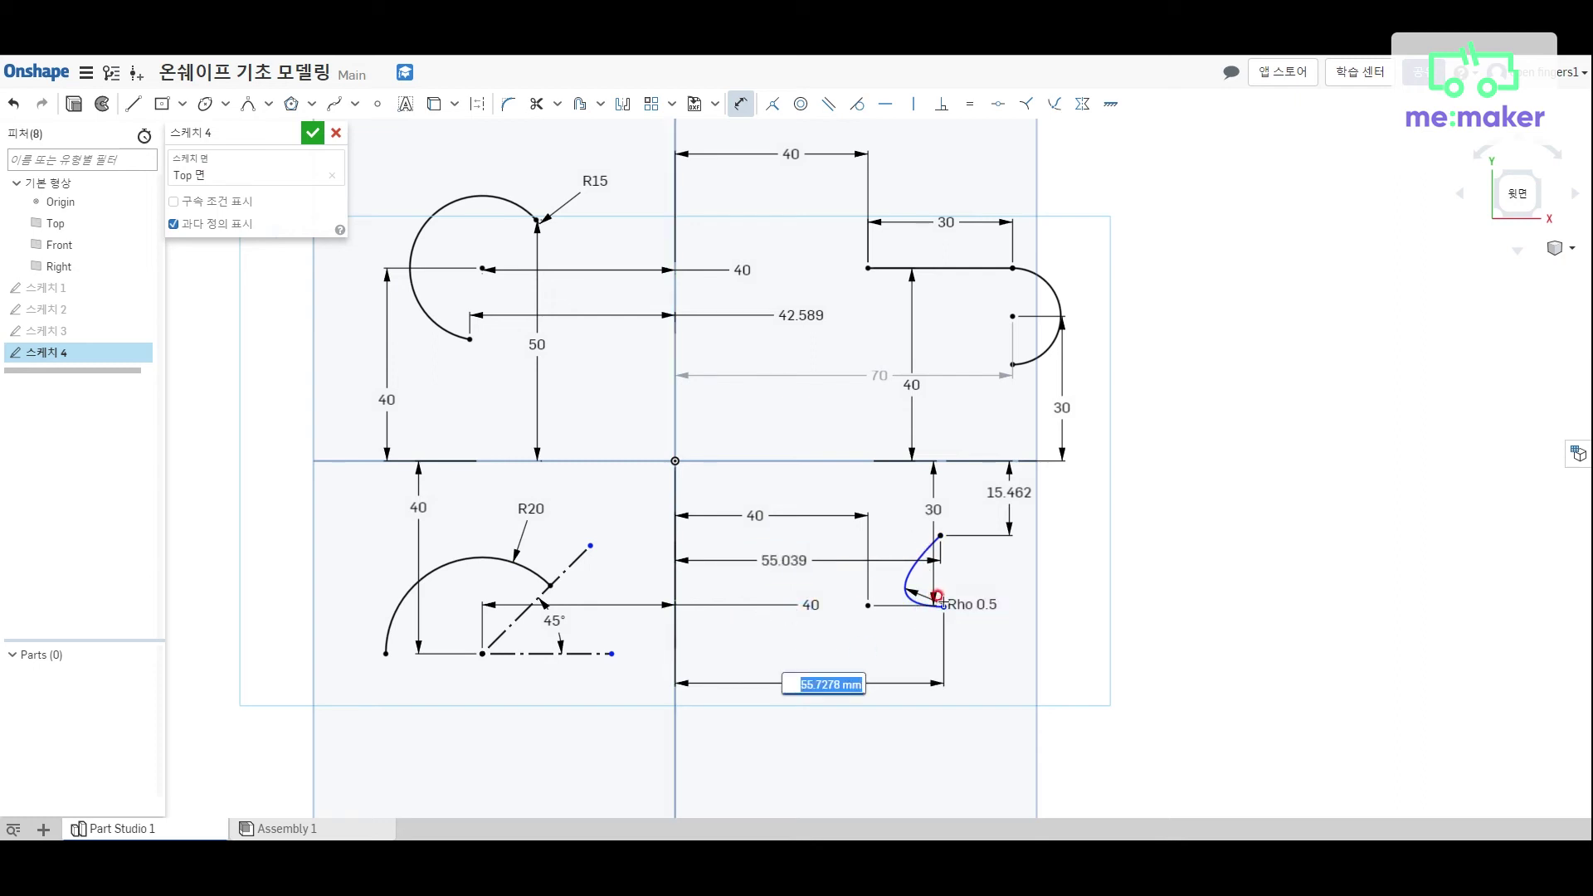
left_click(943, 605)
left_click(949, 460)
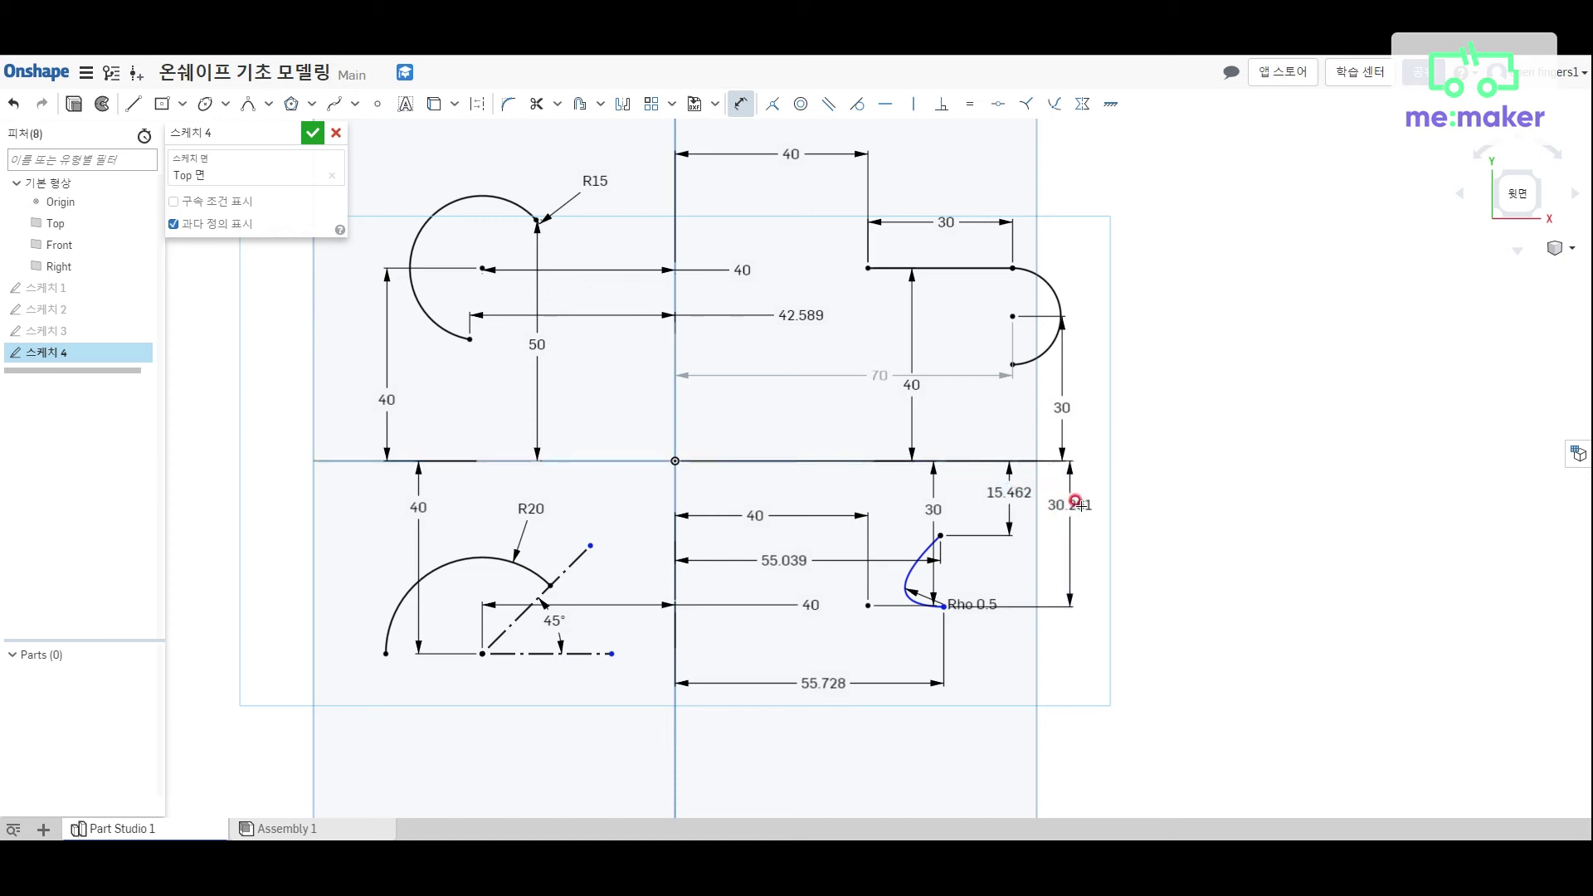
left_click(1094, 577)
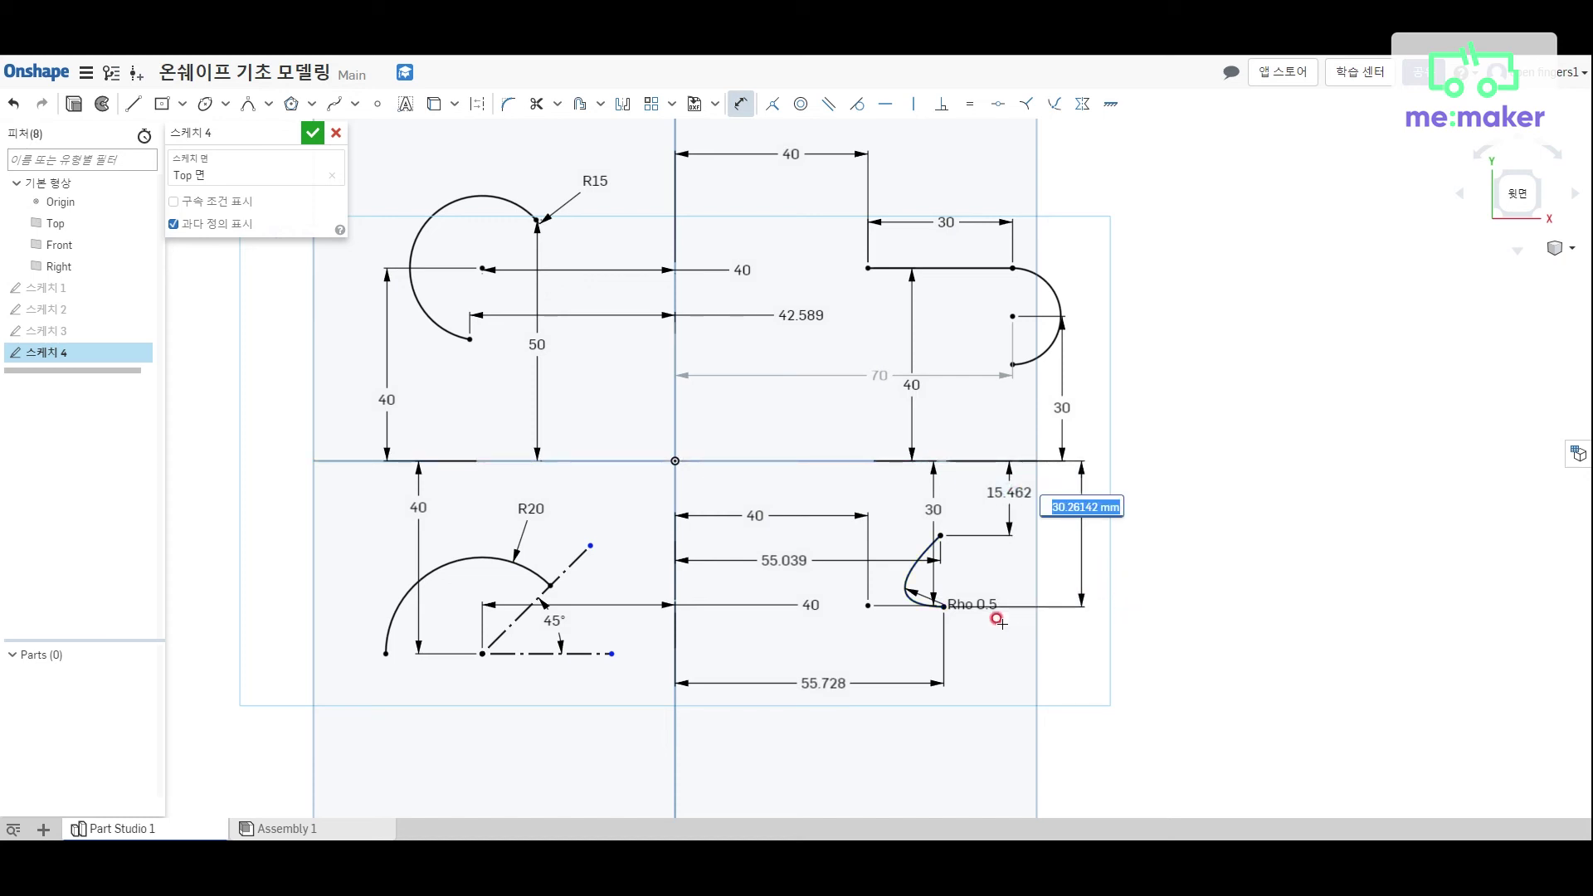
Examine the conic's curve, control point, endpoints and Rho label up close, and review the whole sketch.
scroll(931, 584, "up", 5)
scroll(931, 584, "down", 3)
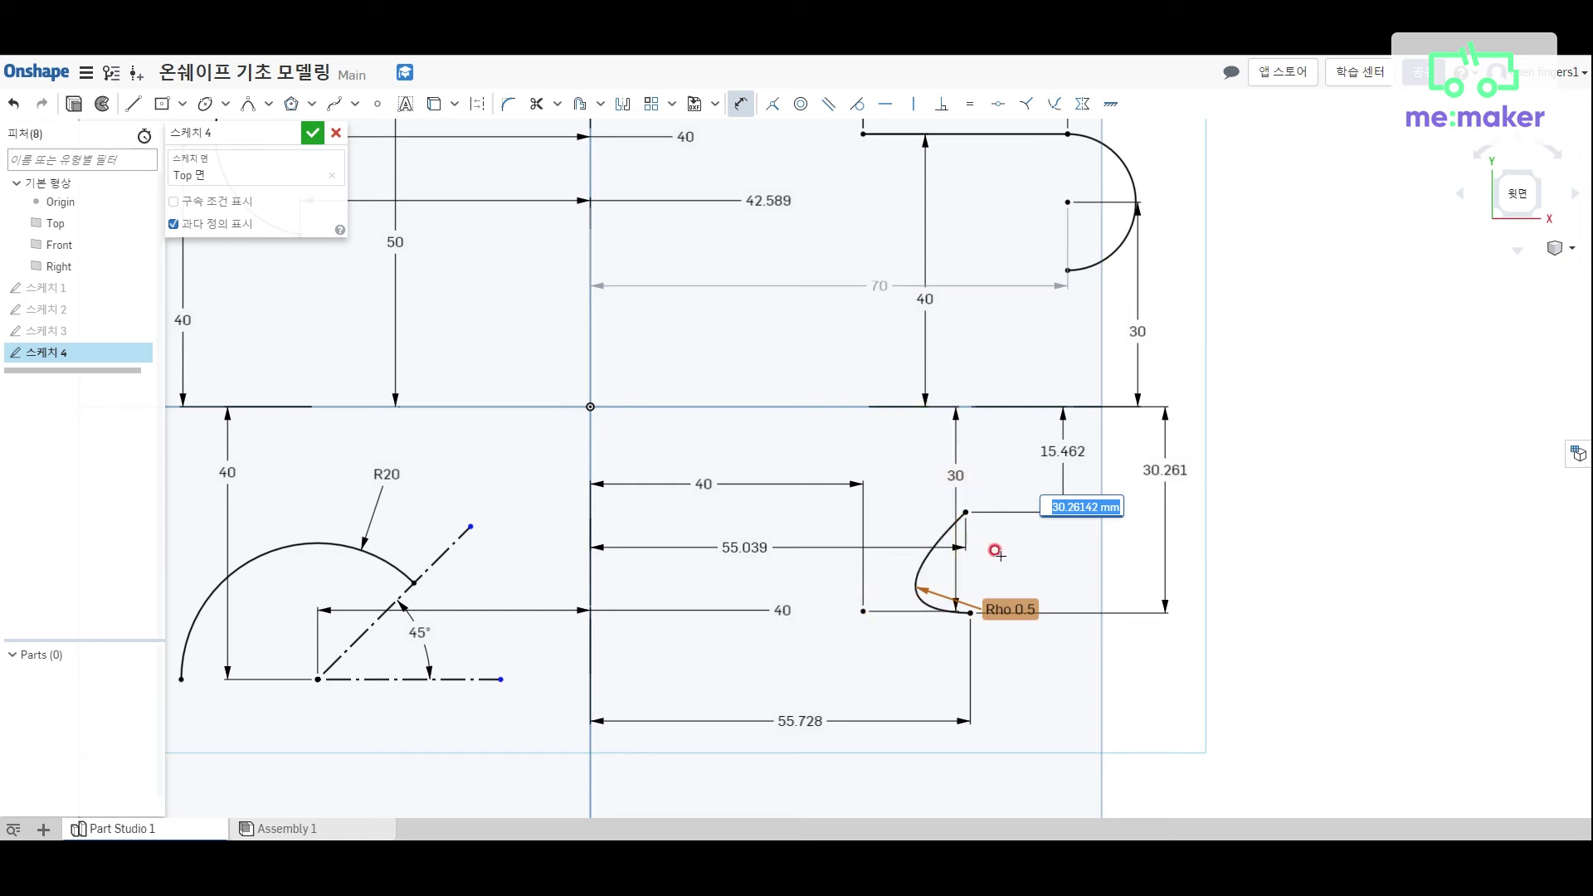
scroll(996, 553, "down", 5)
scroll(991, 553, "up", 5)
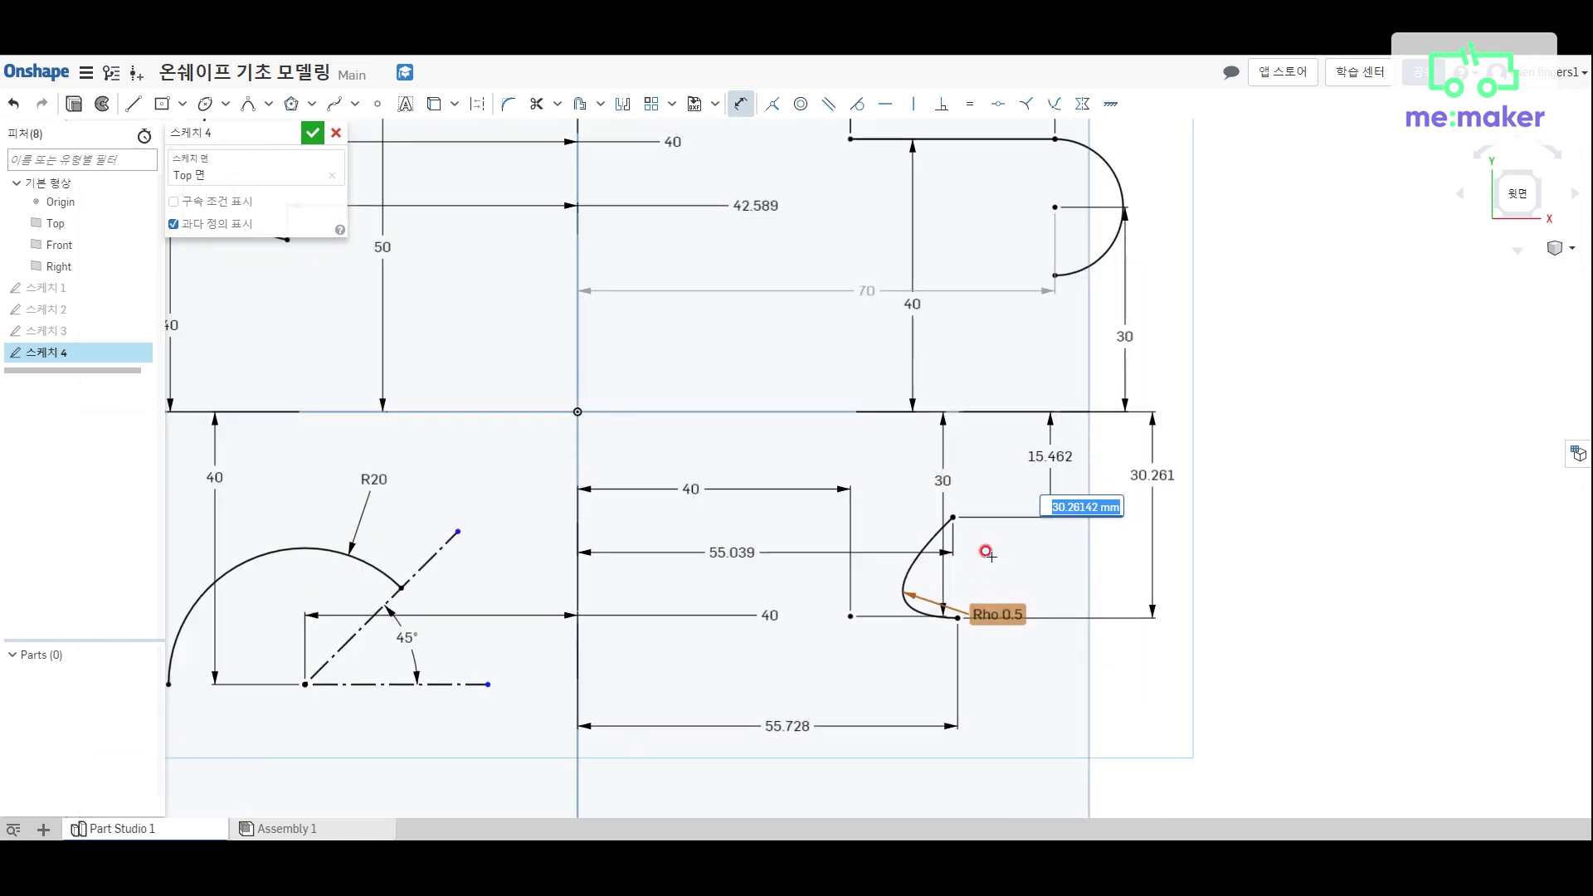
scroll(895, 586, "up", 3)
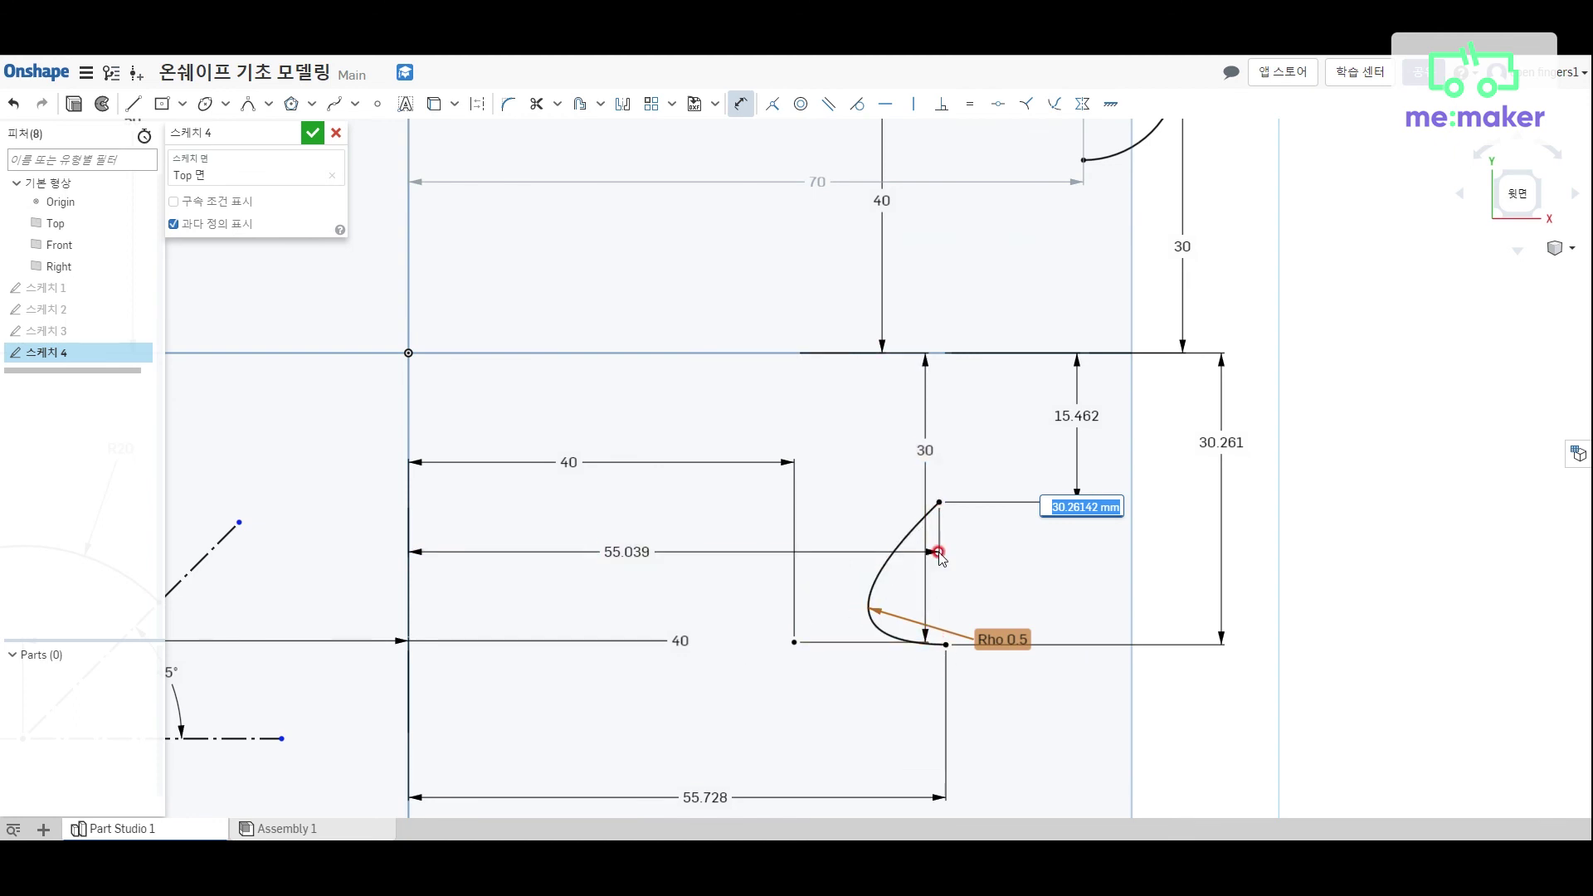
scroll(944, 544, "down", 5)
scroll(947, 540, "up", 2)
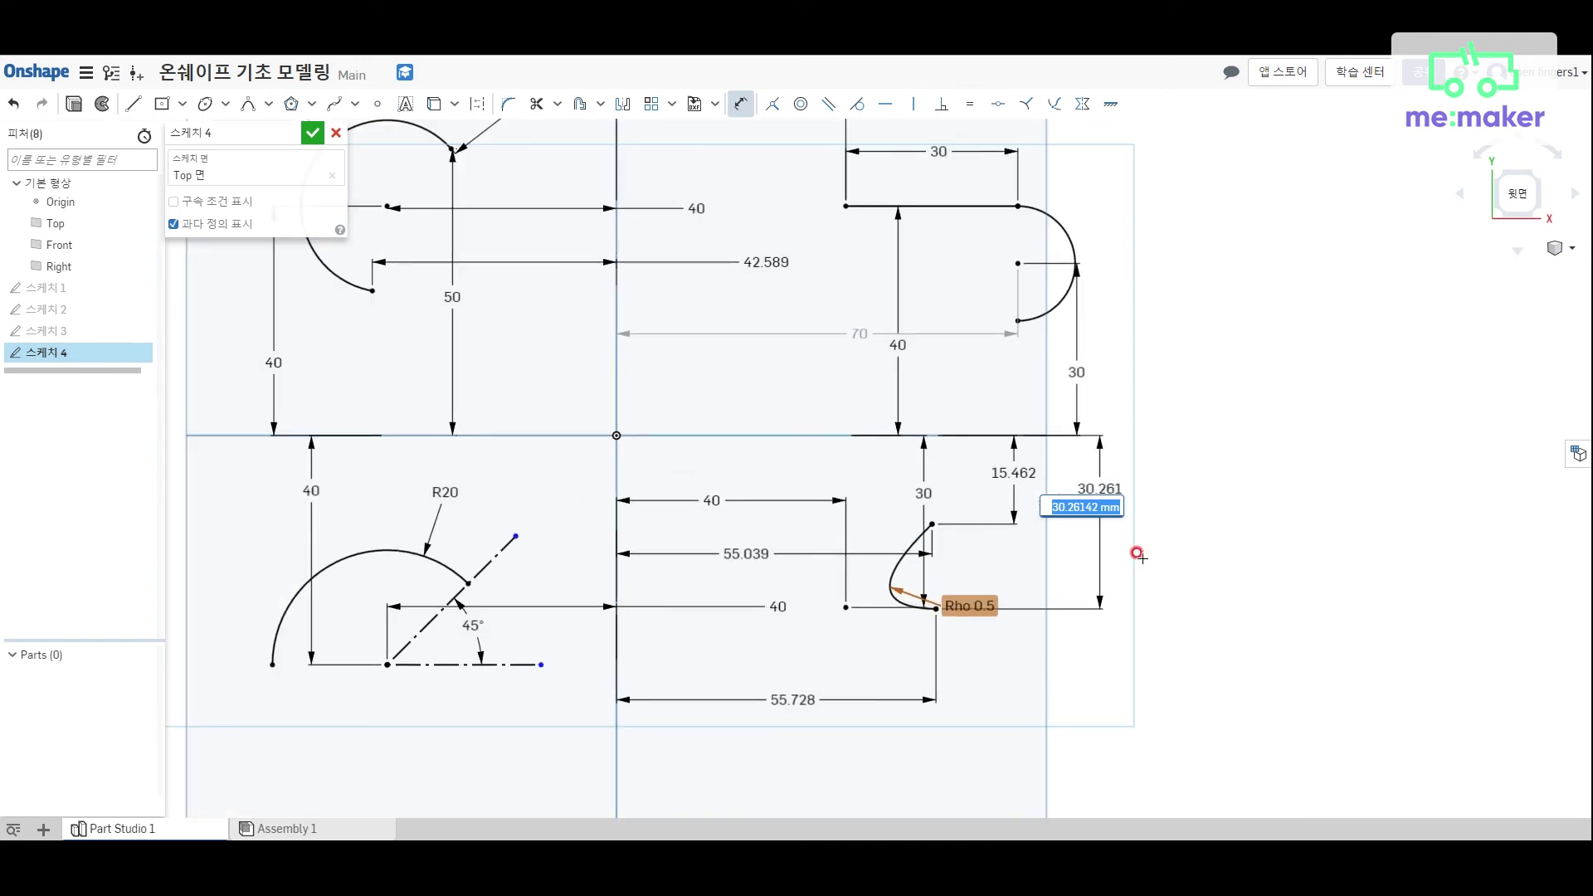
left_click(1160, 559)
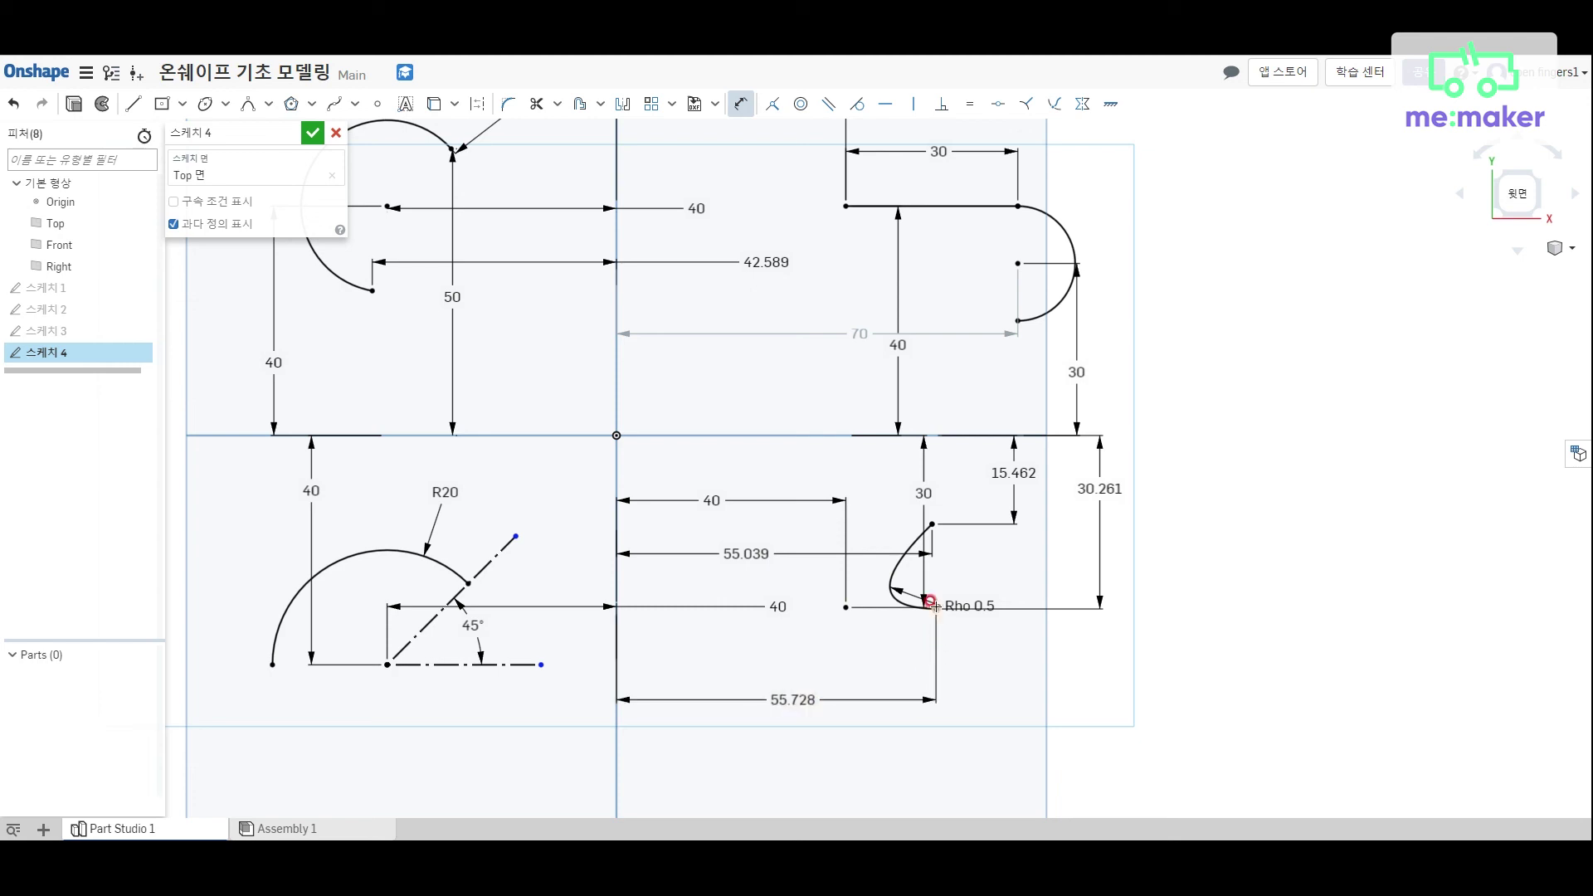
scroll(924, 528, "down", 1)
scroll(924, 525, "down", 1)
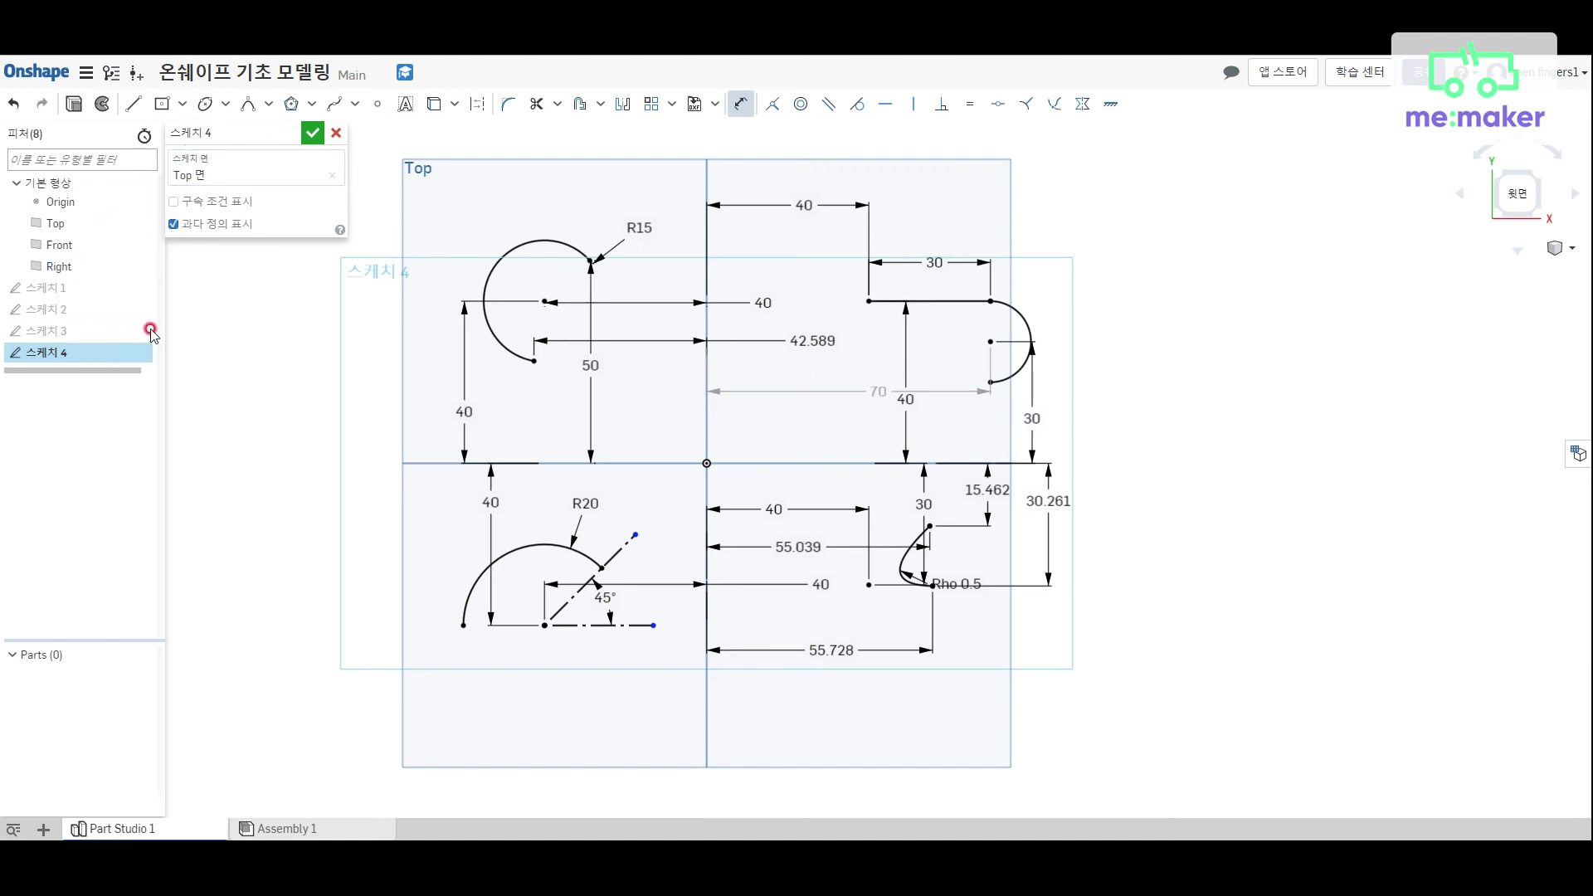
Accept the finished arc sketch and hide 스케치 4 from view.
left_click(312, 133)
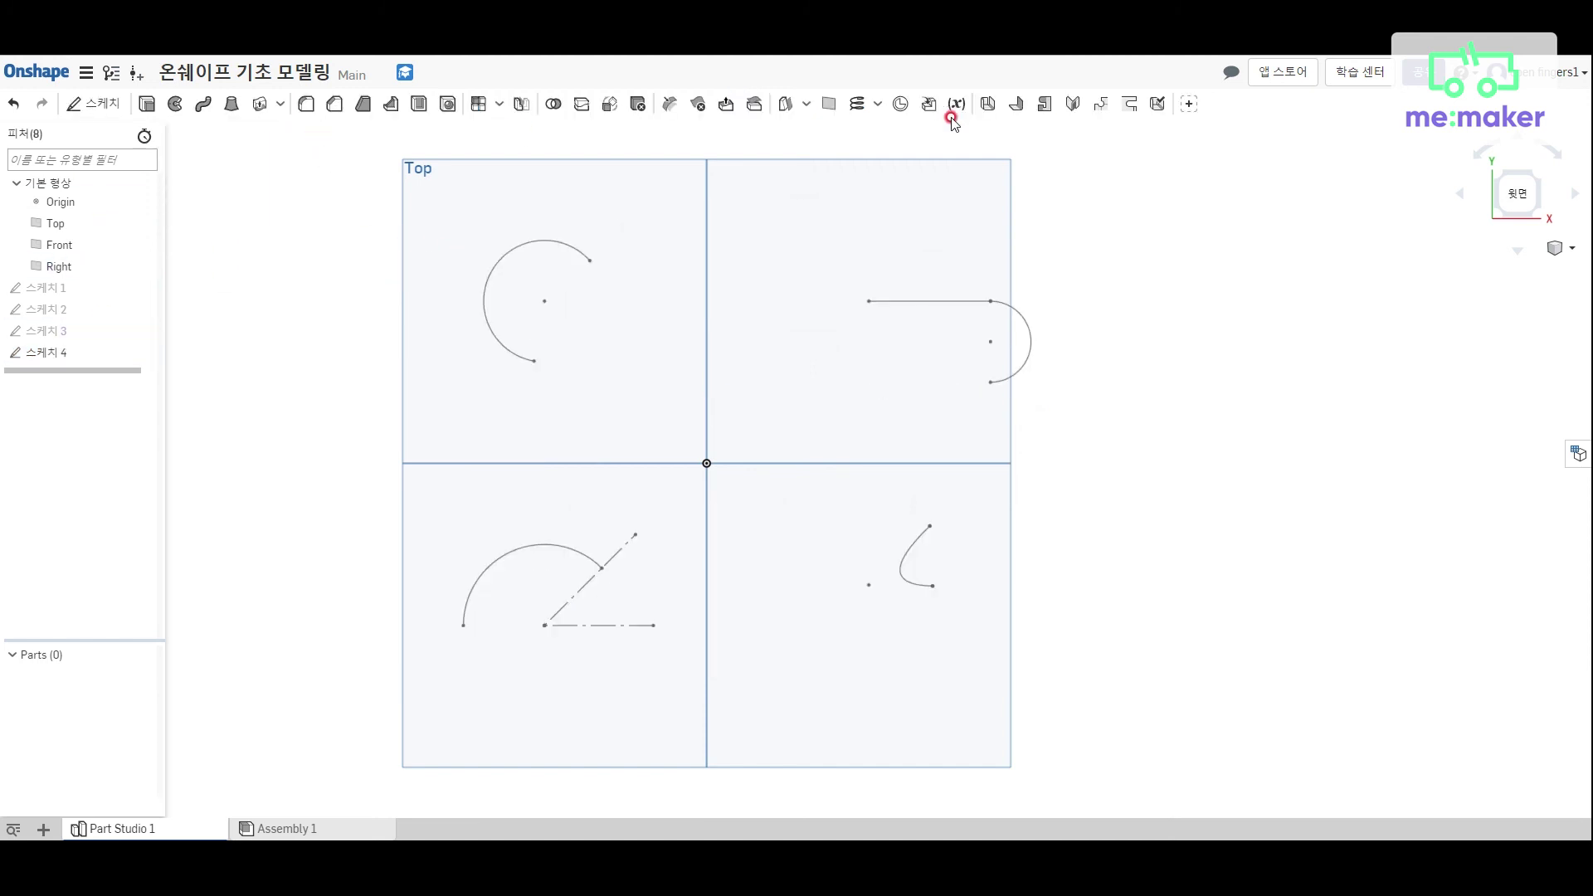
mouse_move(140, 353)
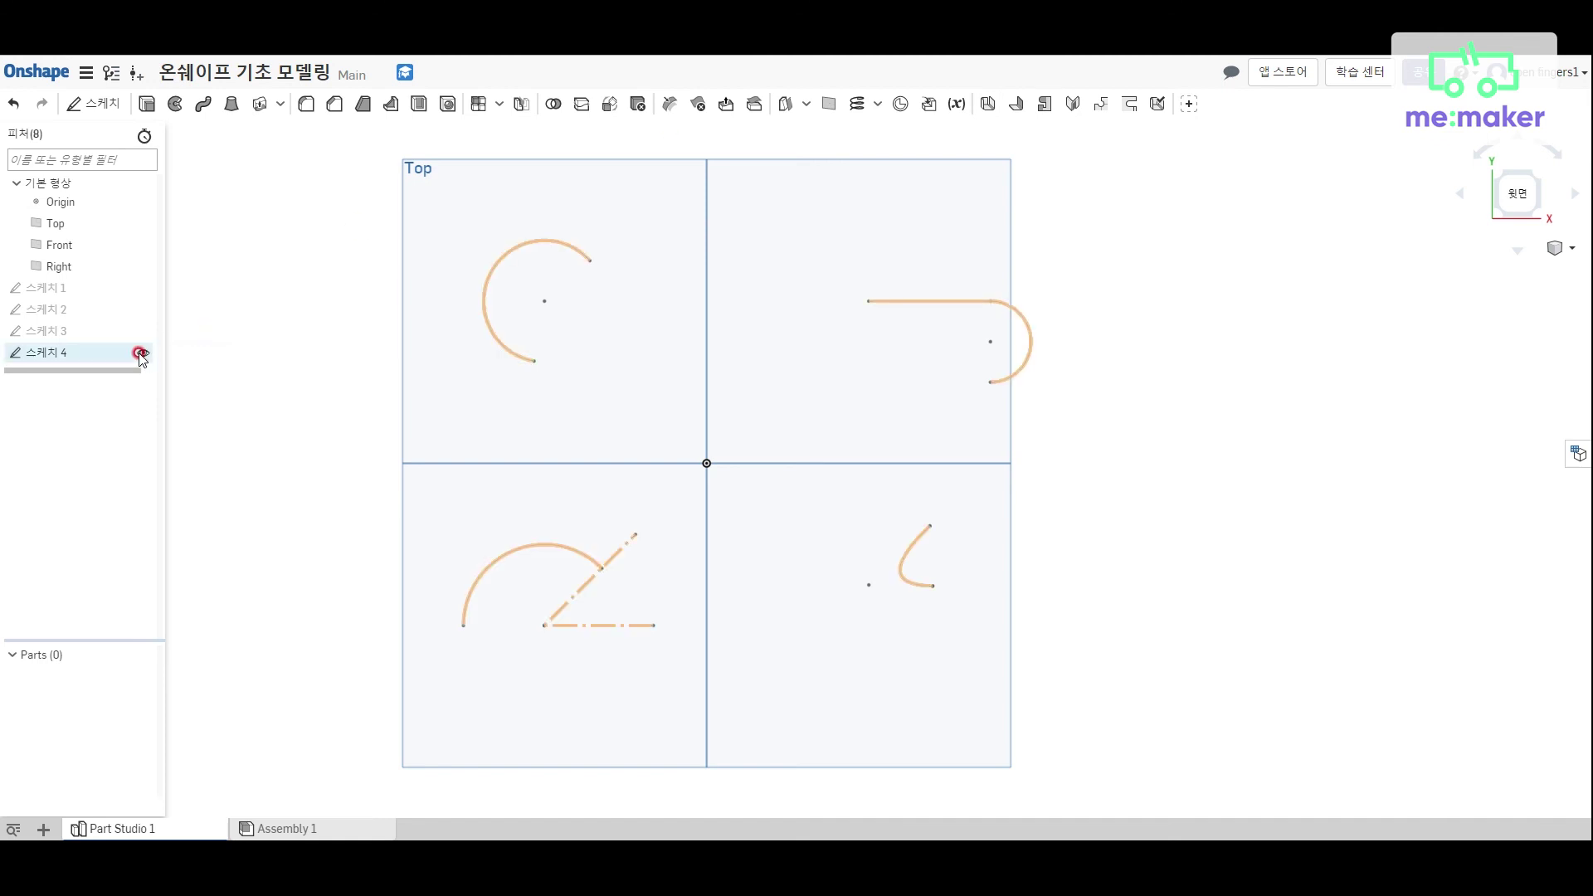
left_click(141, 353)
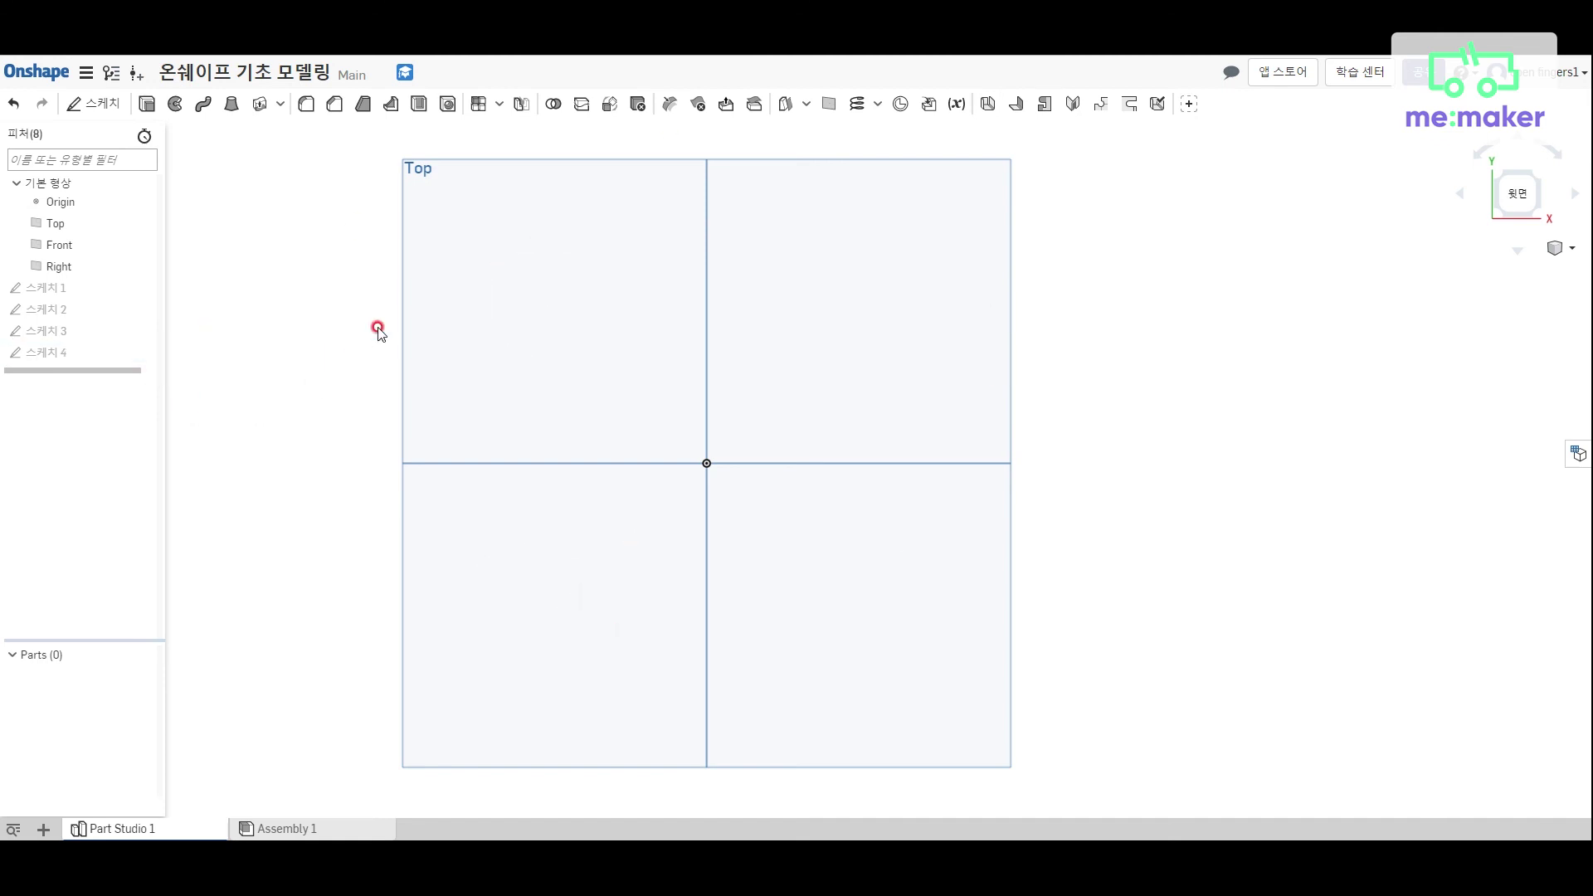